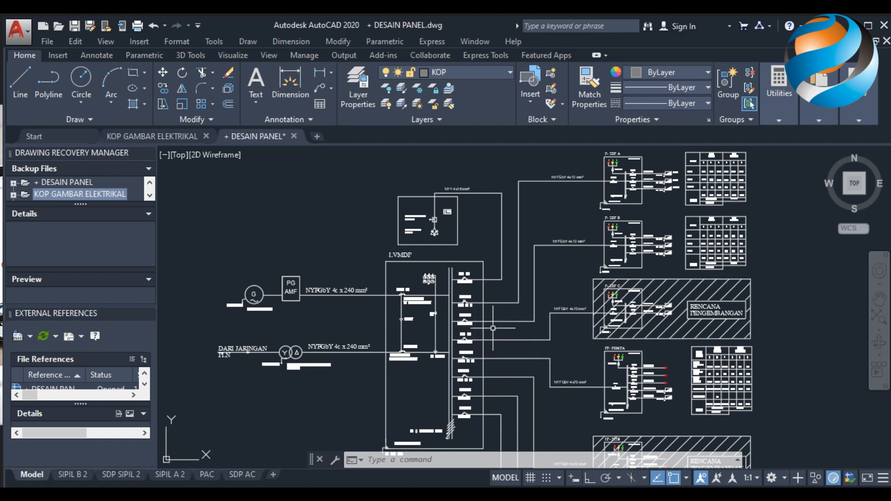
Step: Examine the electrical single-line diagram, from the genset and transformer feeds through the LVMDP panel to the P-SDP B load table
{"action": "scroll", "coordinate": [244, 300], "scroll_direction": "up", "scroll_amount": 4}
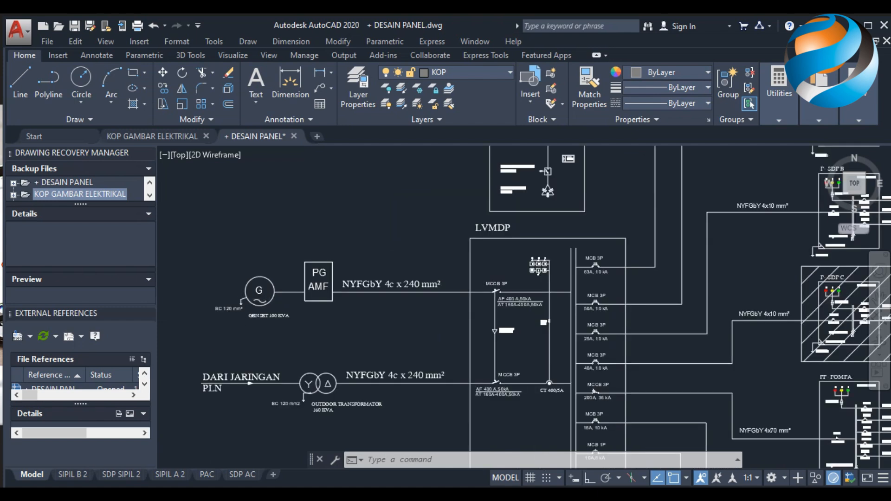
{"action": "middle_click_drag", "start_coordinate": [332, 362], "coordinate": [325, 325]}
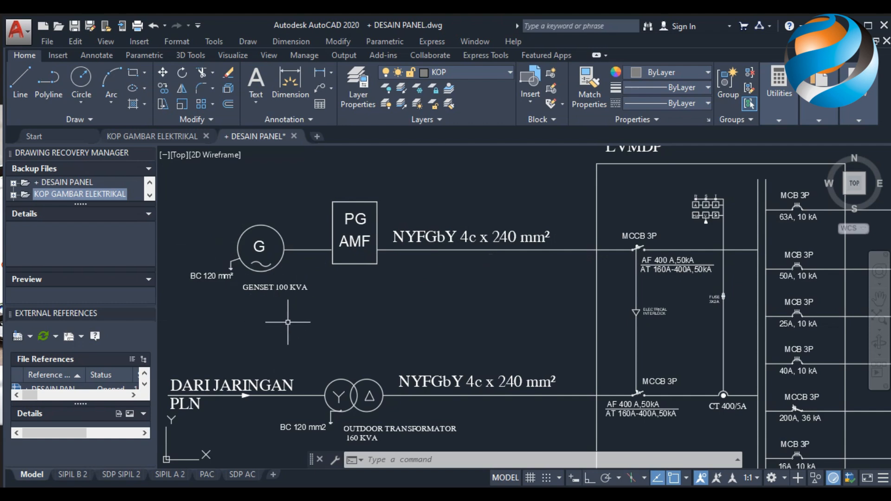
{"action": "scroll", "coordinate": [282, 276], "scroll_direction": "down", "scroll_amount": 5}
{"action": "scroll", "coordinate": [854, 242], "scroll_direction": "up", "scroll_amount": 6}
{"action": "scroll", "coordinate": [682, 251], "scroll_direction": "up", "scroll_amount": 2}
{"action": "scroll", "coordinate": [525, 302], "scroll_direction": "up", "scroll_amount": 4}
{"action": "scroll", "coordinate": [522, 289], "scroll_direction": "down", "scroll_amount": 3}
{"action": "scroll", "coordinate": [521, 289], "scroll_direction": "down", "scroll_amount": 2}
{"action": "middle_click_drag", "start_coordinate": [541, 234], "coordinate": [566, 311]}
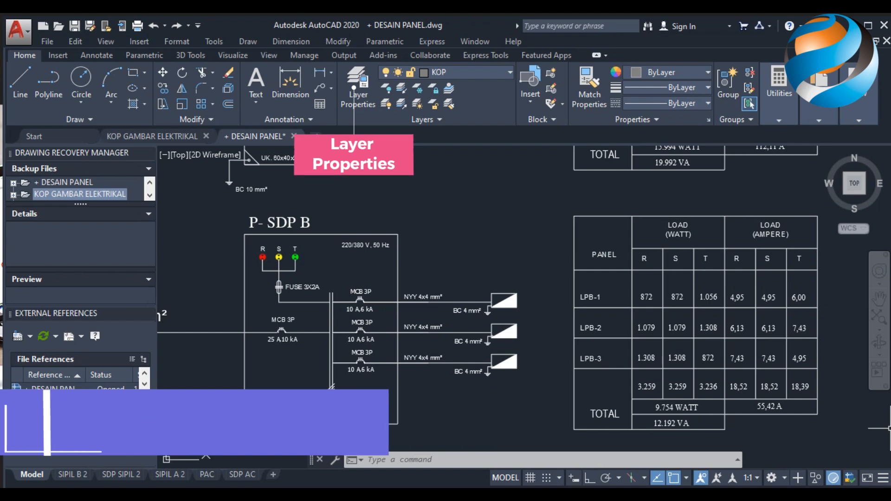
Step: Review the drawing's layers and their color, linetype and lineweight settings in the Layer Properties Manager, including the + PANEL layer
{"action": "left_click", "coordinate": [364, 94]}
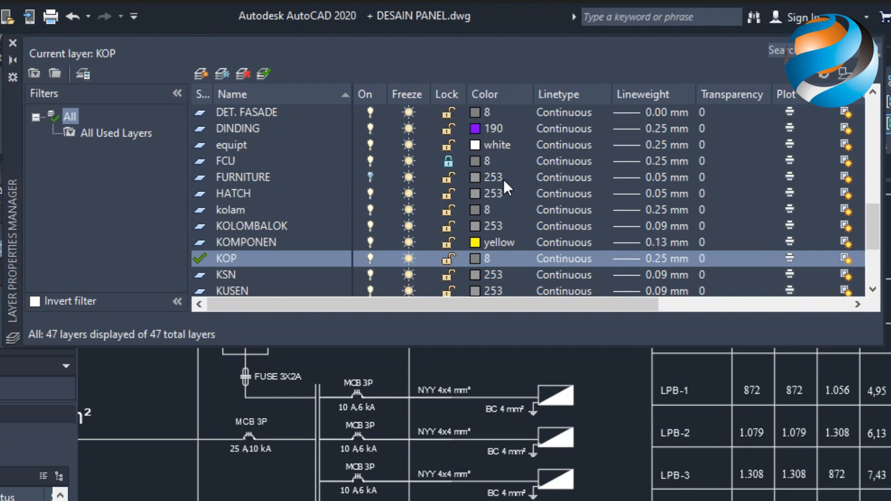
{"action": "scroll", "coordinate": [558, 162], "scroll_direction": "down", "scroll_amount": 3}
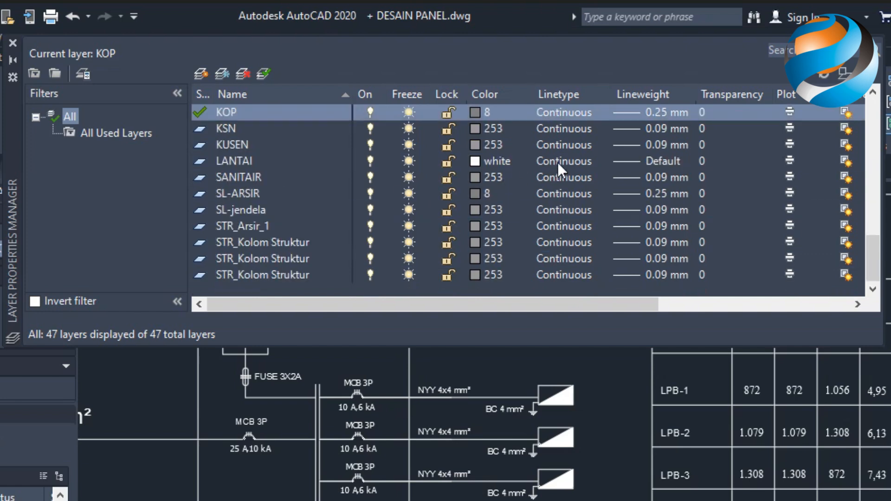
{"action": "scroll", "coordinate": [557, 163], "scroll_direction": "up", "scroll_amount": 7}
{"action": "scroll", "coordinate": [557, 162], "scroll_direction": "up", "scroll_amount": 2}
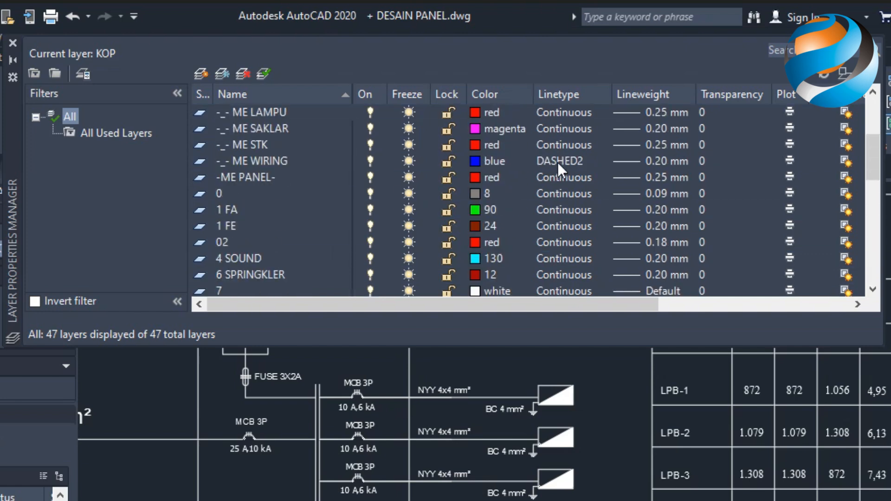
{"action": "scroll", "coordinate": [558, 162], "scroll_direction": "up", "scroll_amount": 3}
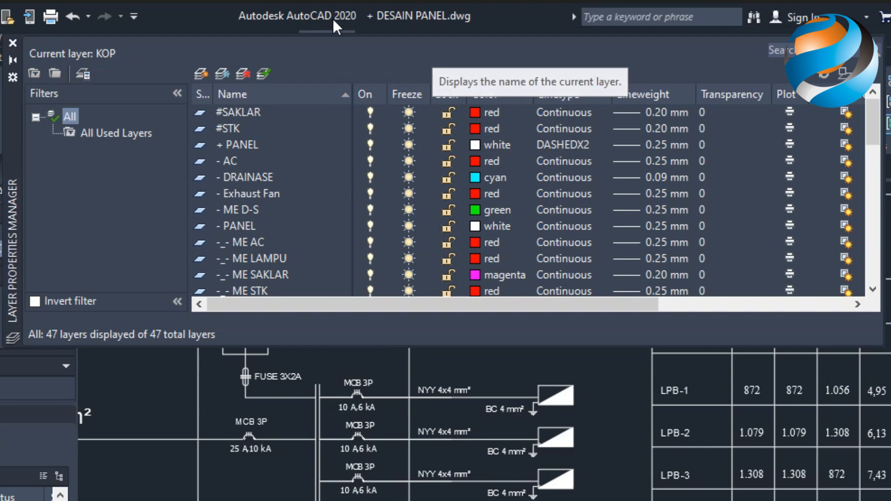
{"action": "left_click", "coordinate": [277, 142]}
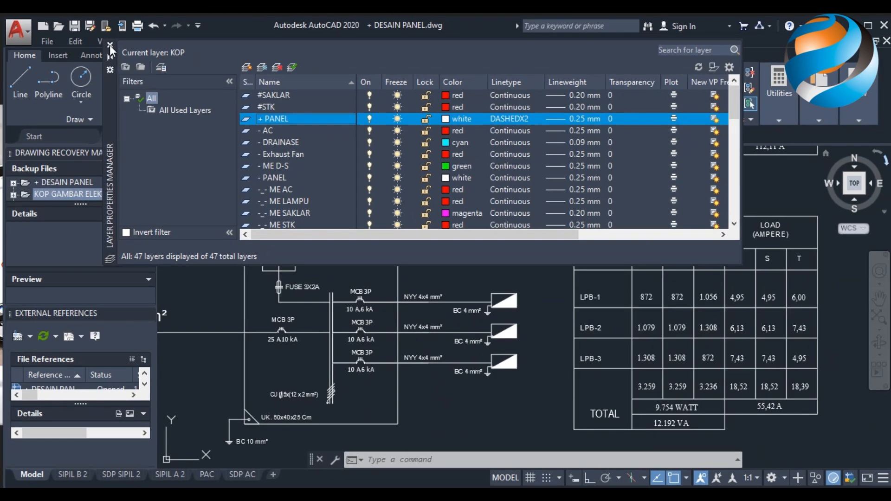
{"action": "left_click", "coordinate": [13, 43]}
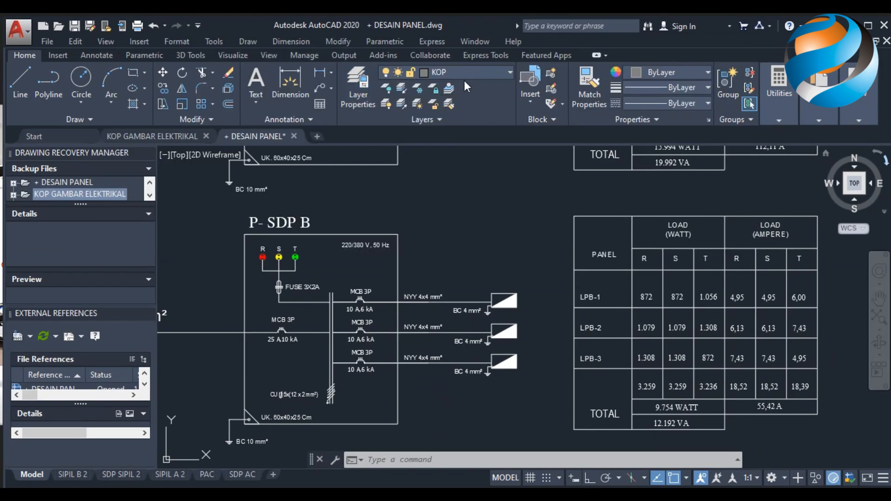
Step: Look through the quick list of layers with their on, freeze, lock and color settings
{"action": "left_click", "coordinate": [475, 72]}
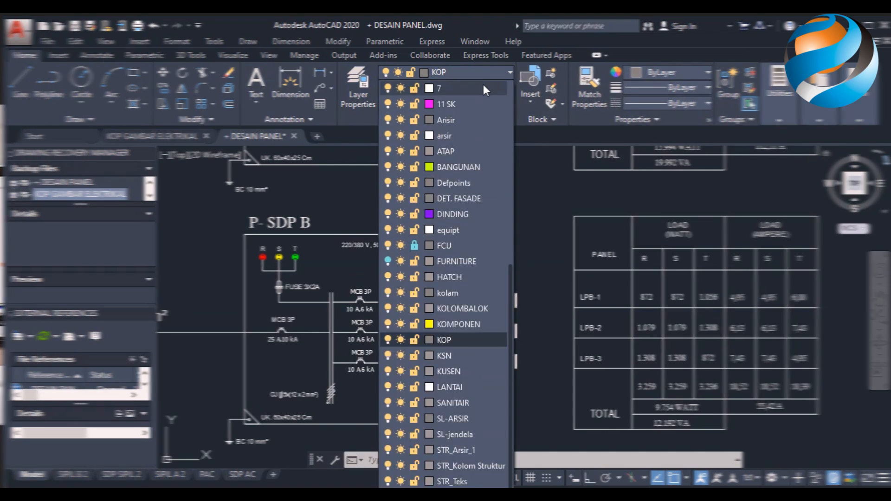
{"action": "scroll", "coordinate": [474, 190], "scroll_direction": "up", "scroll_amount": 3}
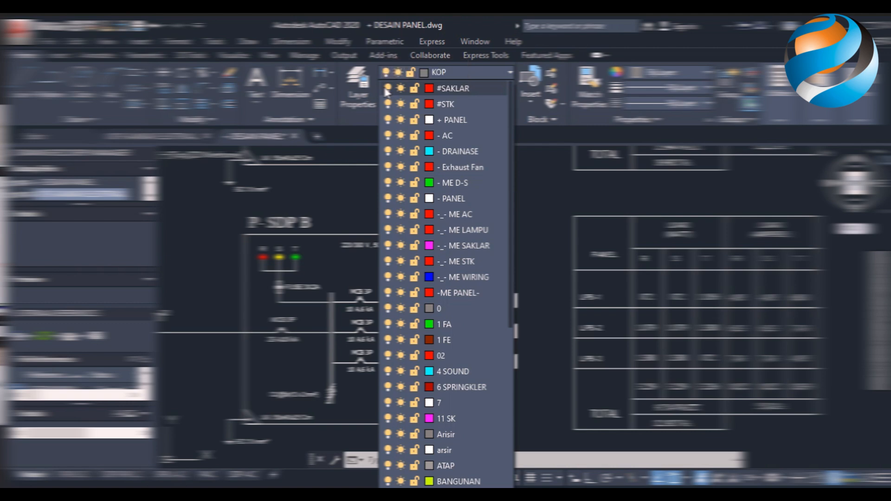
{"action": "left_click", "coordinate": [356, 105]}
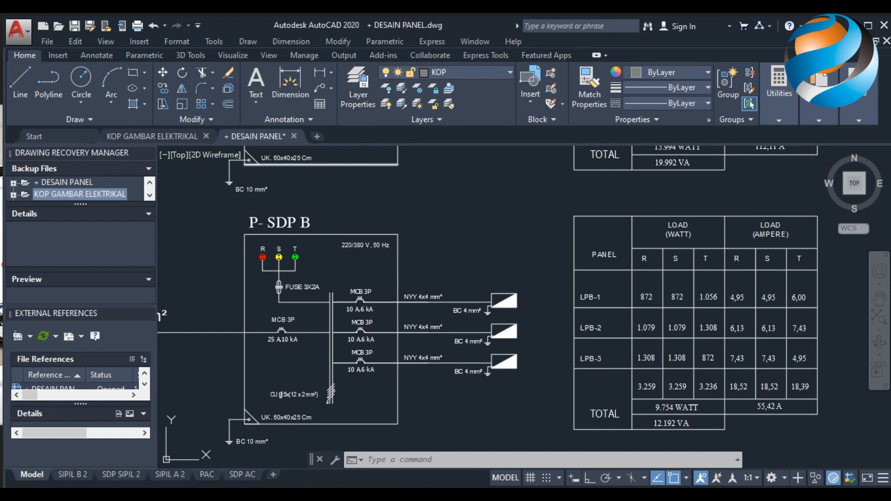
Step: Create a new layer named GARIS TEPI and set its color to white
{"action": "left_click", "coordinate": [356, 98]}
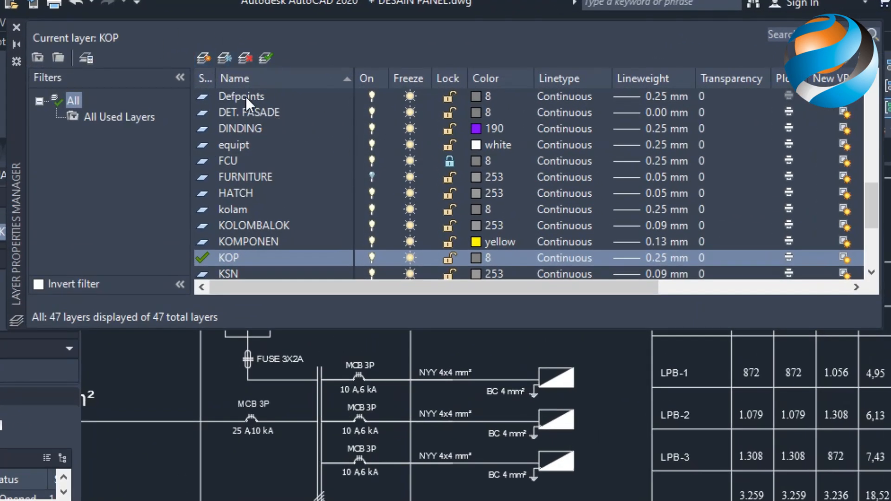
{"action": "left_click", "coordinate": [203, 57]}
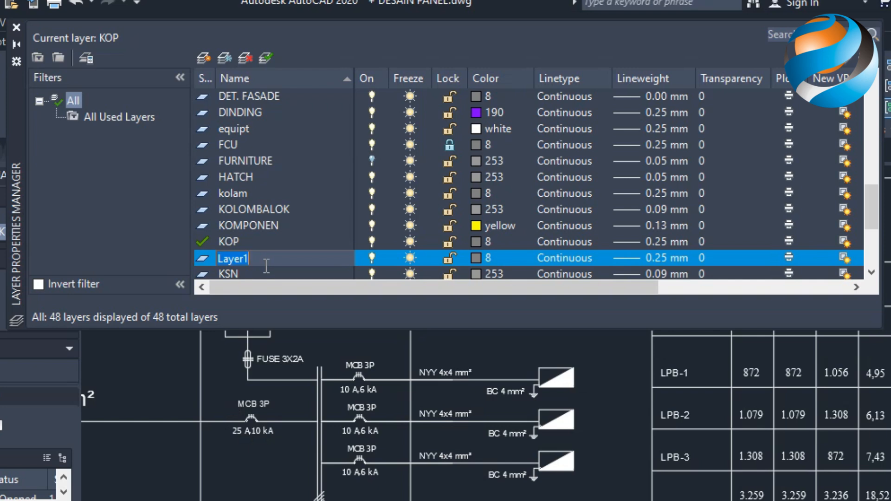
{"action": "type", "text": "GARIS TEPI"}
{"action": "key", "text": "Return"}
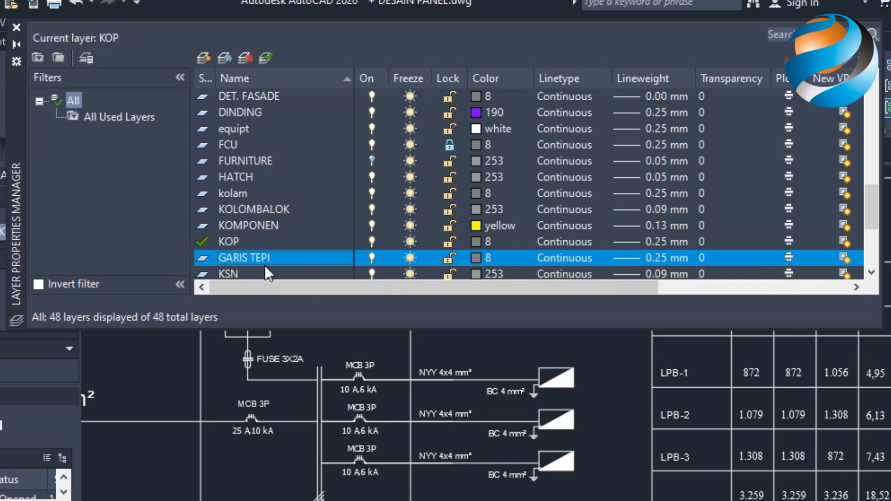
{"action": "left_click", "coordinate": [476, 258]}
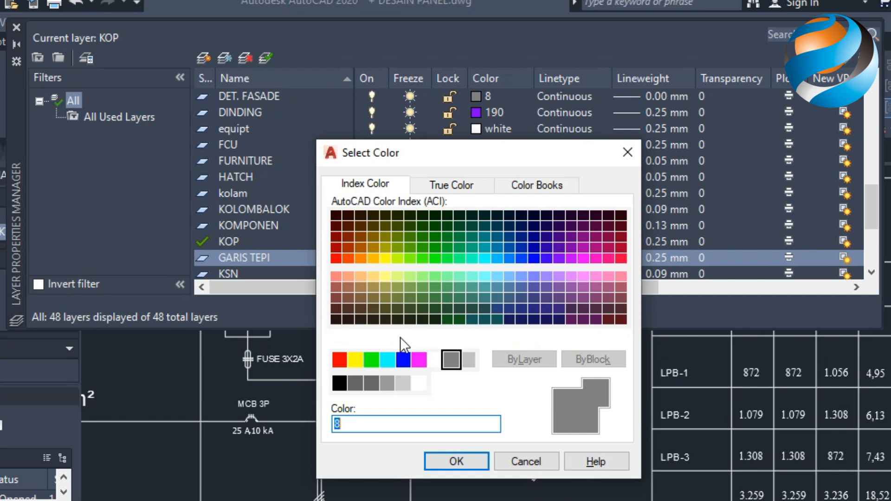
{"action": "left_click", "coordinate": [436, 360]}
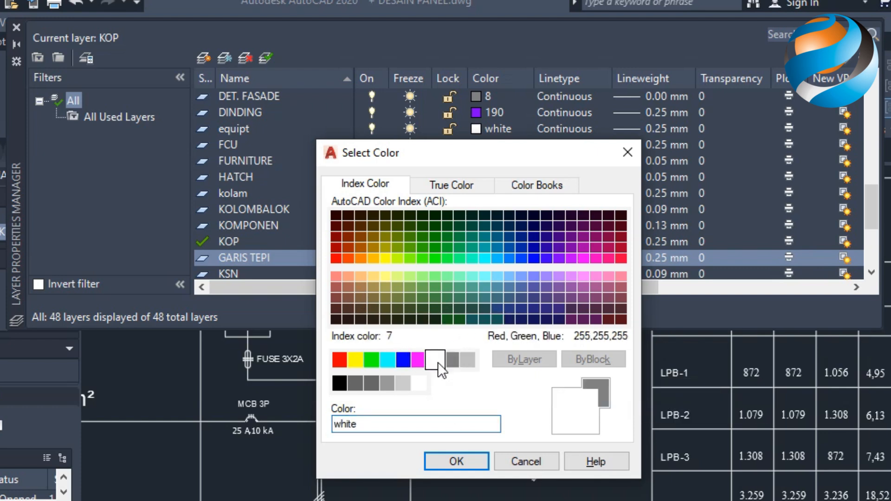
{"action": "left_click", "coordinate": [456, 461]}
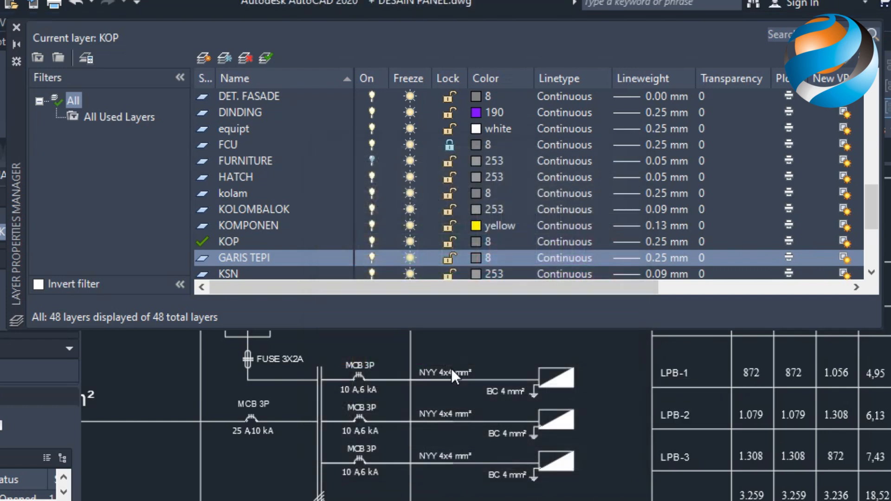
Step: Give the GARIS TEPI layer the Continuous linetype and a 0.25 mm lineweight, and close the layer manager
{"action": "left_click", "coordinate": [575, 258]}
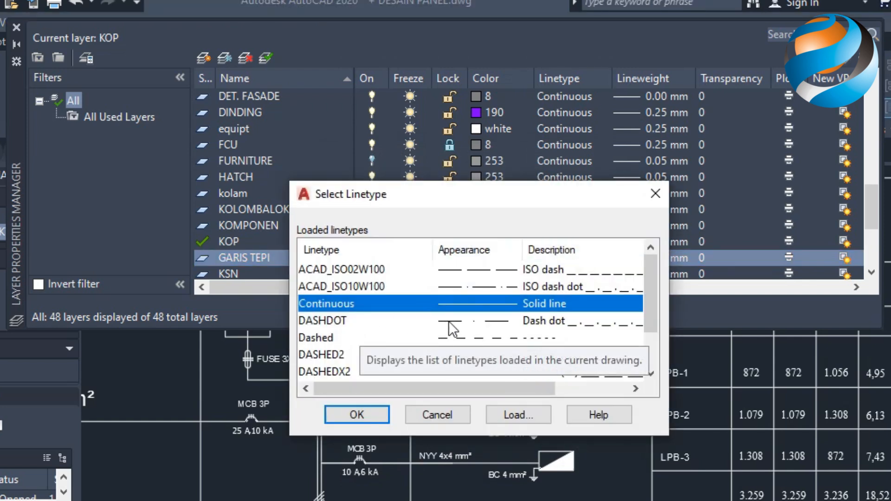
{"action": "scroll", "coordinate": [500, 342], "scroll_direction": "down", "scroll_amount": 1}
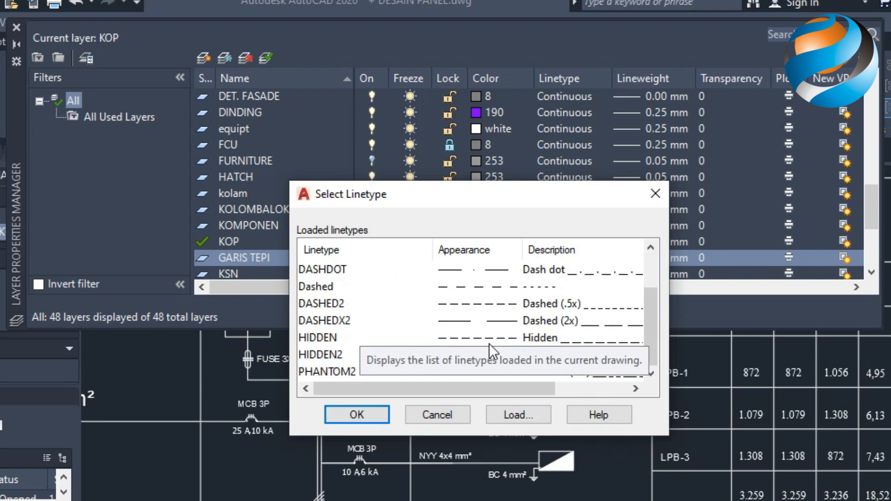
{"action": "scroll", "coordinate": [458, 295], "scroll_direction": "up", "scroll_amount": 1}
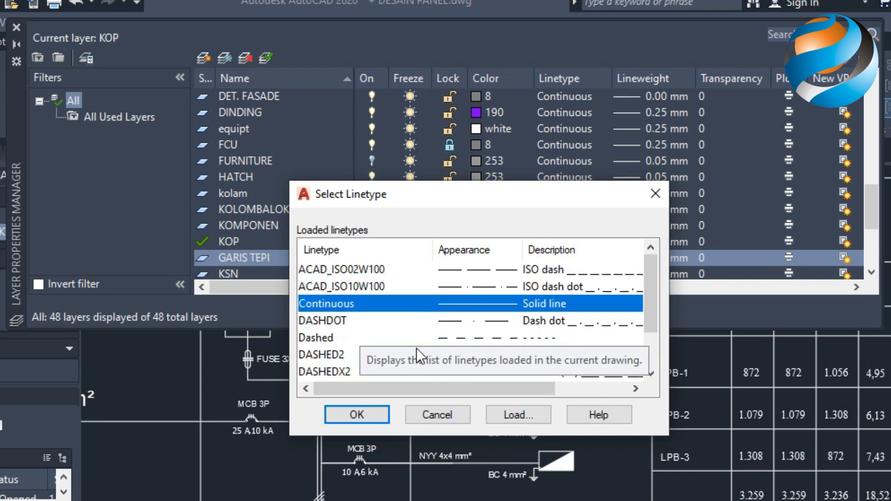
{"action": "left_click", "coordinate": [361, 414]}
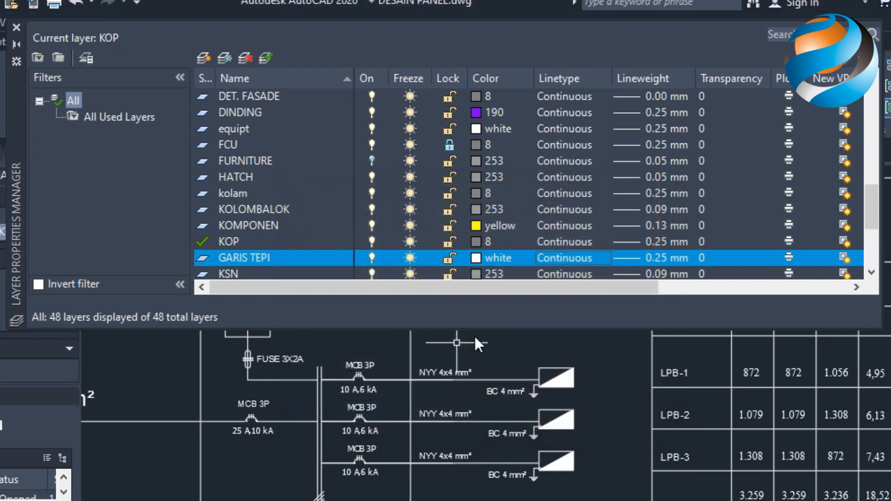
{"action": "left_click", "coordinate": [652, 253]}
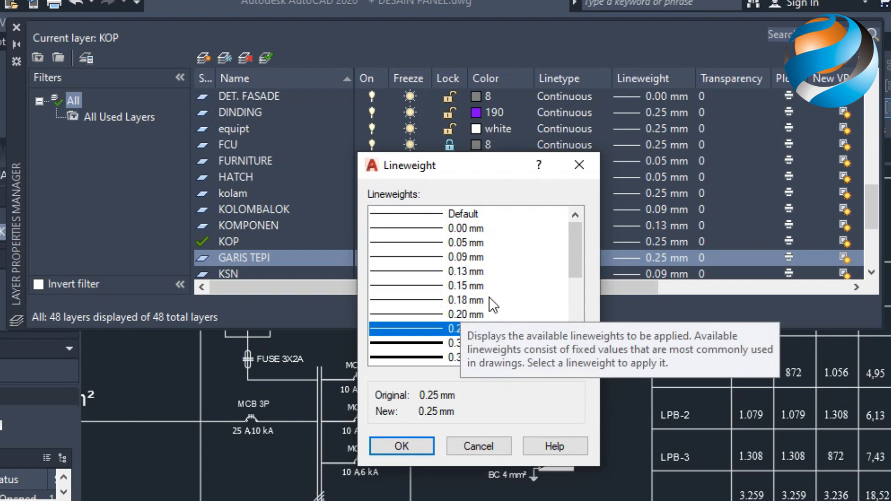
{"action": "scroll", "coordinate": [490, 300], "scroll_direction": "down", "scroll_amount": 5}
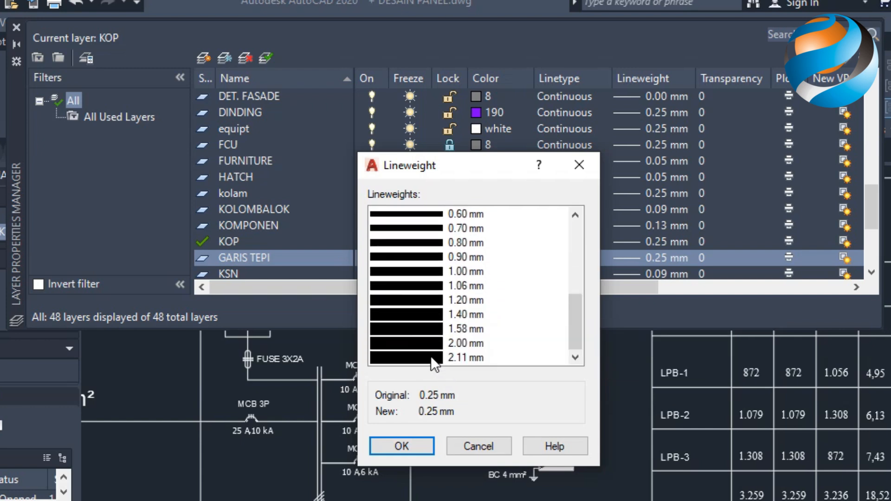
{"action": "scroll", "coordinate": [487, 324], "scroll_direction": "up", "scroll_amount": 5}
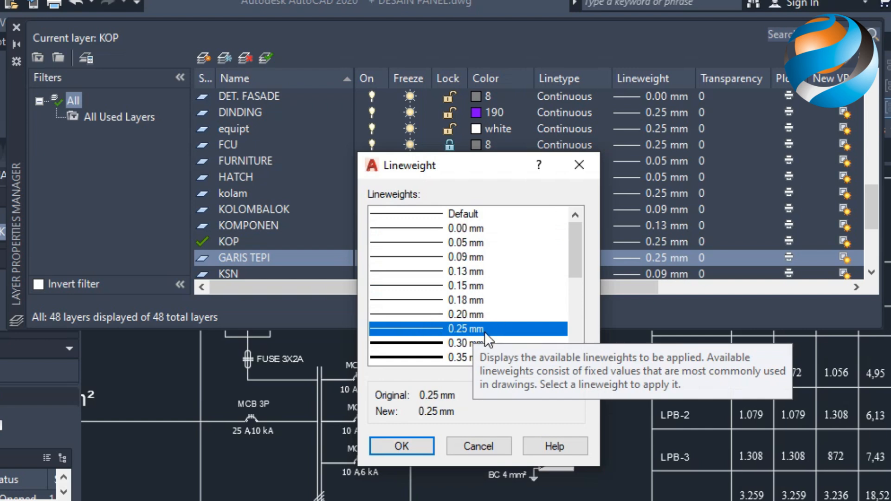
{"action": "scroll", "coordinate": [485, 332], "scroll_direction": "down", "scroll_amount": 1}
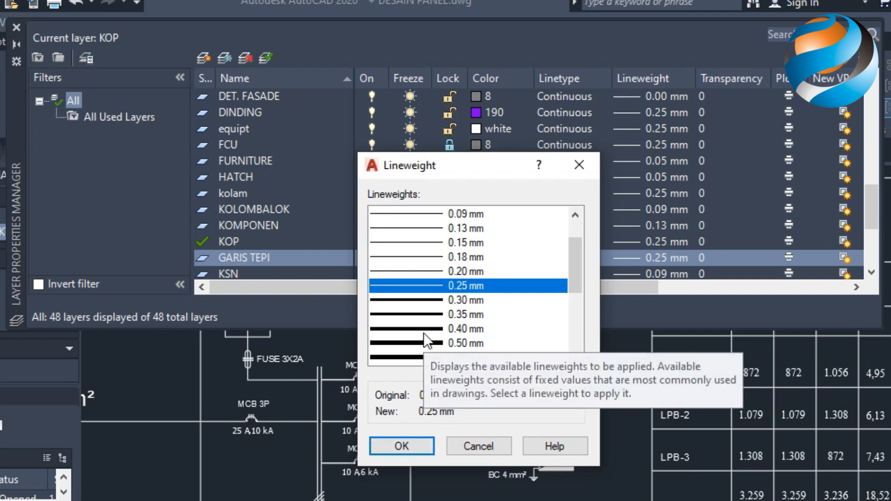
{"action": "left_click", "coordinate": [408, 450]}
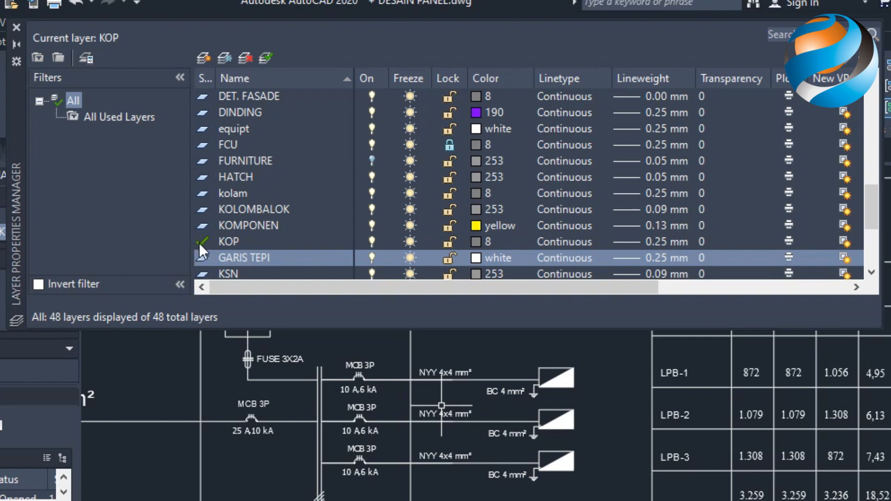
{"action": "left_click", "coordinate": [14, 28]}
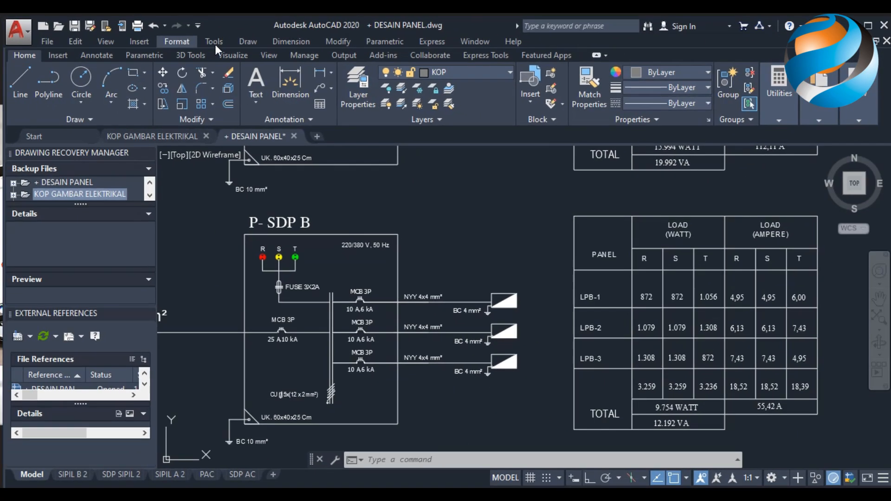
Step: Make GARIS TEPI the current layer and check its current-layer mark in the Layer Properties Manager
{"action": "left_click", "coordinate": [478, 74]}
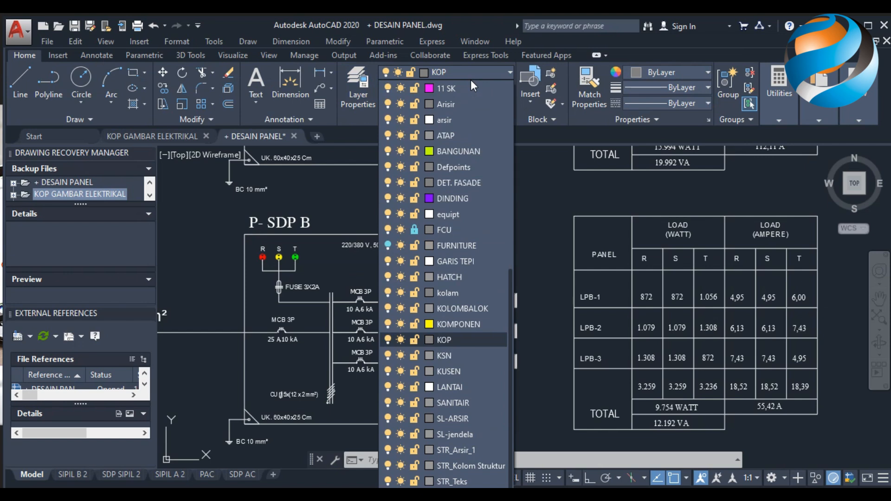
{"action": "left_click", "coordinate": [473, 261]}
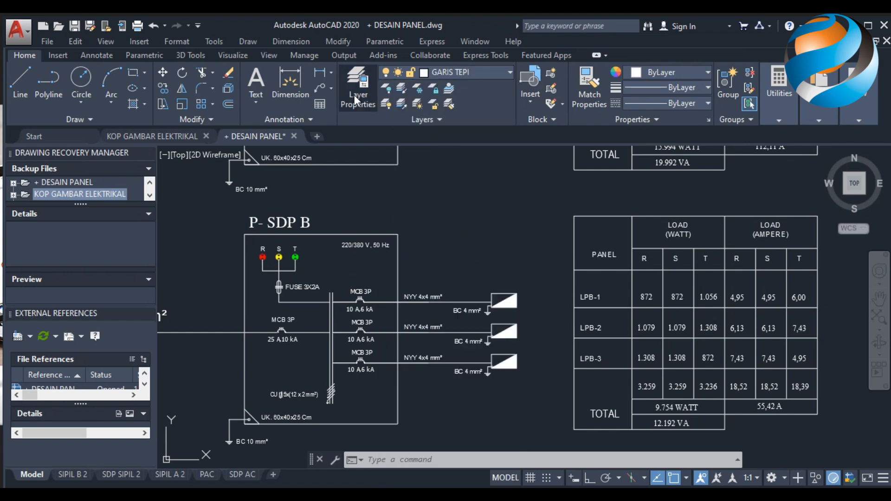
{"action": "left_click", "coordinate": [355, 95]}
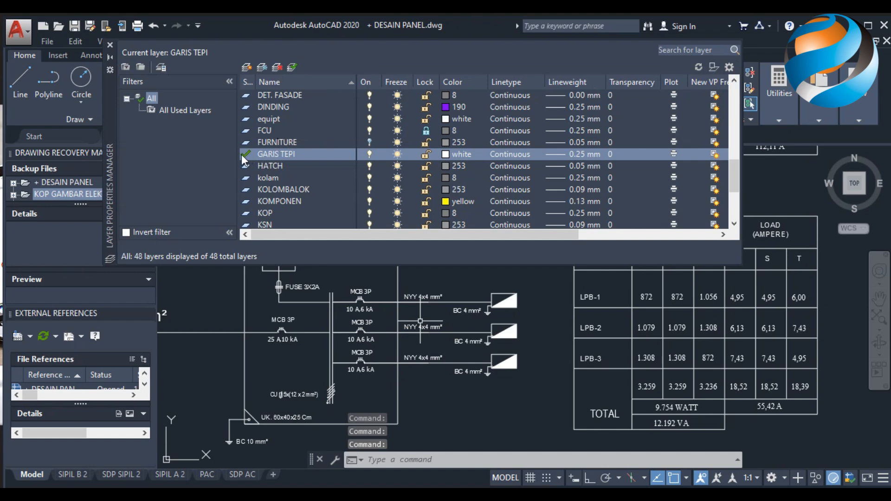
{"action": "left_click", "coordinate": [110, 46]}
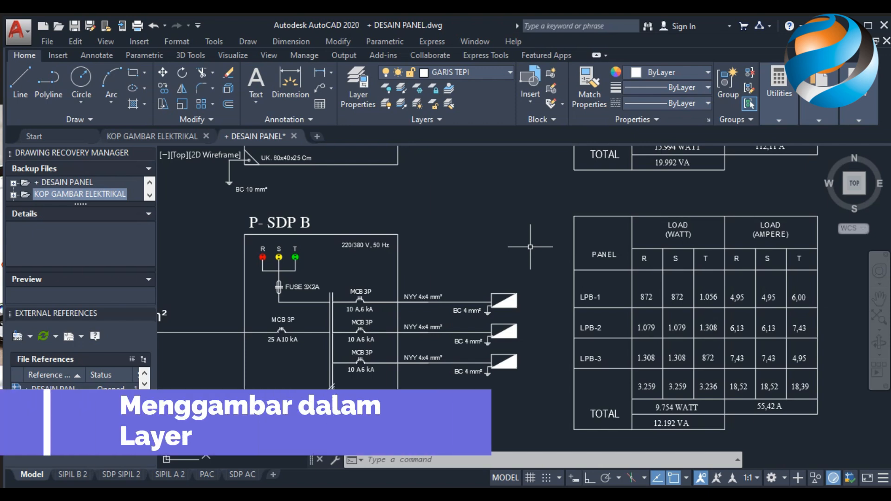
Step: Make + PANEL the current layer for drawing in the panel diagram
{"action": "left_click", "coordinate": [468, 72]}
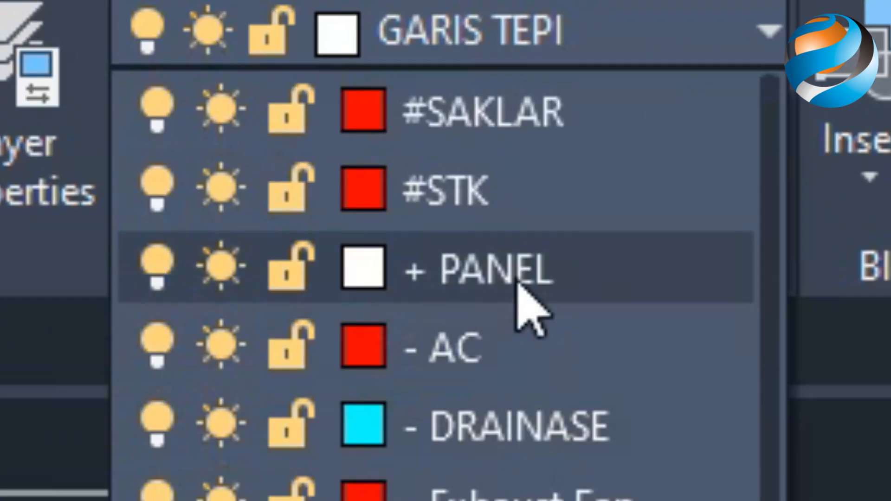
{"action": "left_click", "coordinate": [519, 284]}
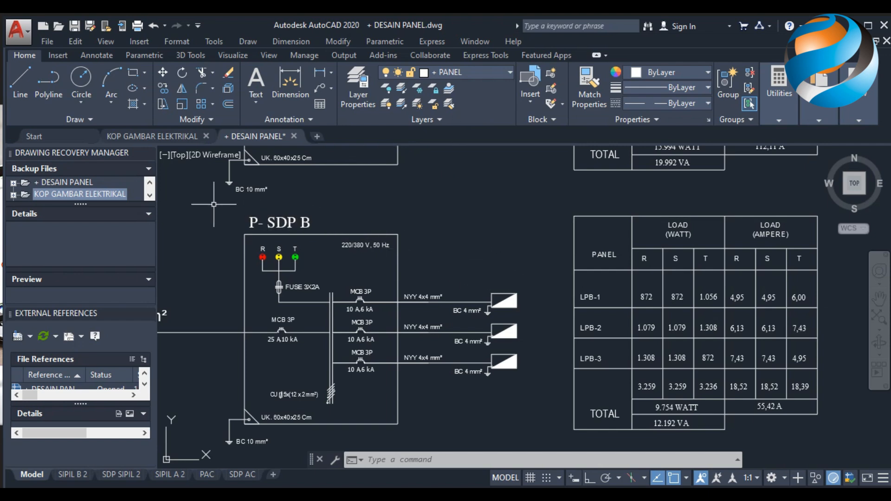
{"action": "scroll", "coordinate": [276, 224], "scroll_direction": "down", "scroll_amount": 2}
{"action": "middle_click_drag", "start_coordinate": [220, 242], "coordinate": [599, 254]}
{"action": "scroll", "coordinate": [408, 309], "scroll_direction": "down", "scroll_amount": 5}
{"action": "scroll", "coordinate": [450, 256], "scroll_direction": "up", "scroll_amount": 2}
{"action": "scroll", "coordinate": [450, 256], "scroll_direction": "up", "scroll_amount": 4}
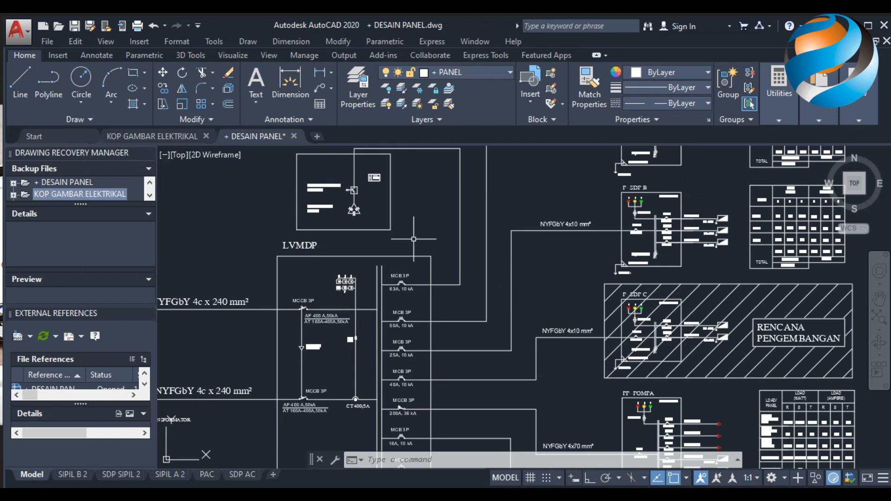
Step: Examine the P-SDP B panel diagram, its MCB 3P circuits and its NYFGbY 4x10 mm² incoming feeder
{"action": "scroll", "coordinate": [639, 218], "scroll_direction": "up", "scroll_amount": 4}
{"action": "scroll", "coordinate": [639, 218], "scroll_direction": "up", "scroll_amount": 4}
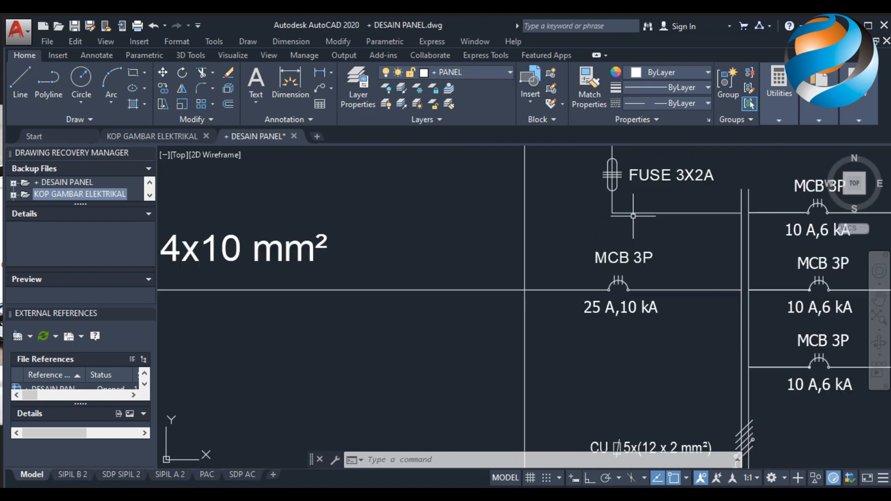
{"action": "scroll", "coordinate": [580, 219], "scroll_direction": "down", "scroll_amount": 3}
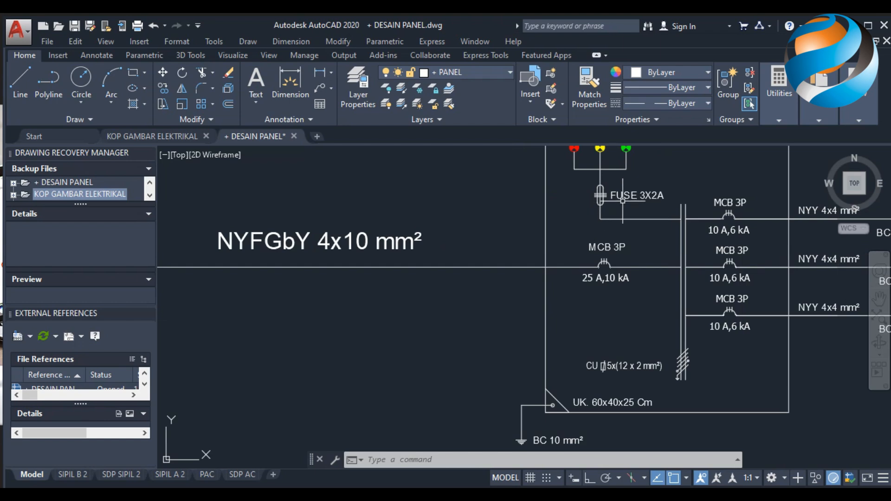
{"action": "mouse_move", "coordinate": [621, 203]}
{"action": "middle_mouse_down"}
{"action": "mouse_move", "coordinate": [424, 259]}
{"action": "mouse_move", "coordinate": [408, 243]}
{"action": "middle_mouse_up"}
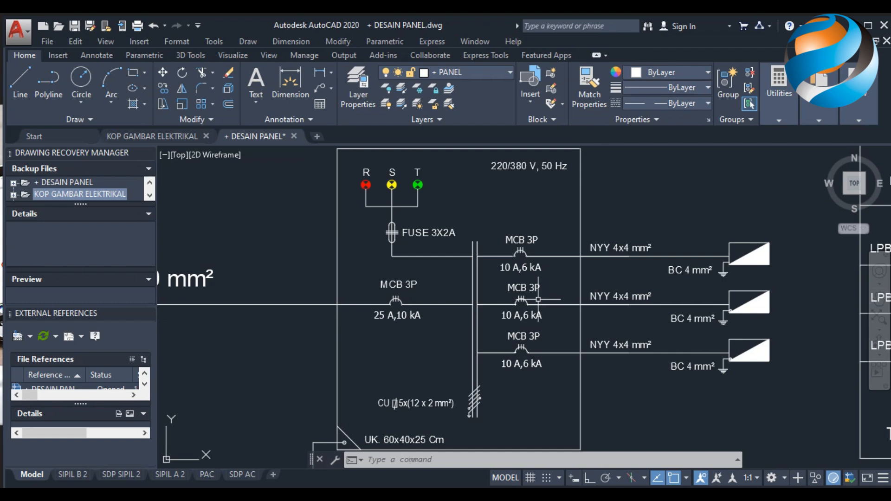
{"action": "middle_click_drag", "start_coordinate": [218, 245], "coordinate": [434, 255]}
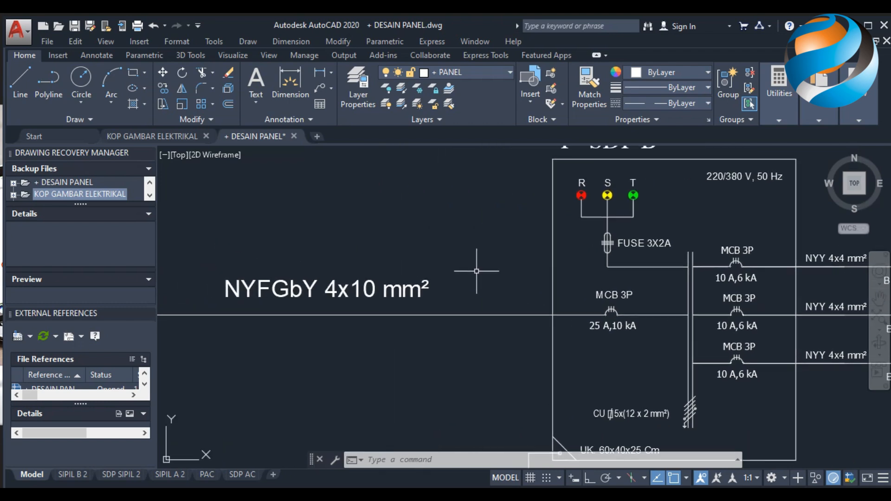
{"action": "middle_click_drag", "start_coordinate": [644, 292], "coordinate": [537, 260]}
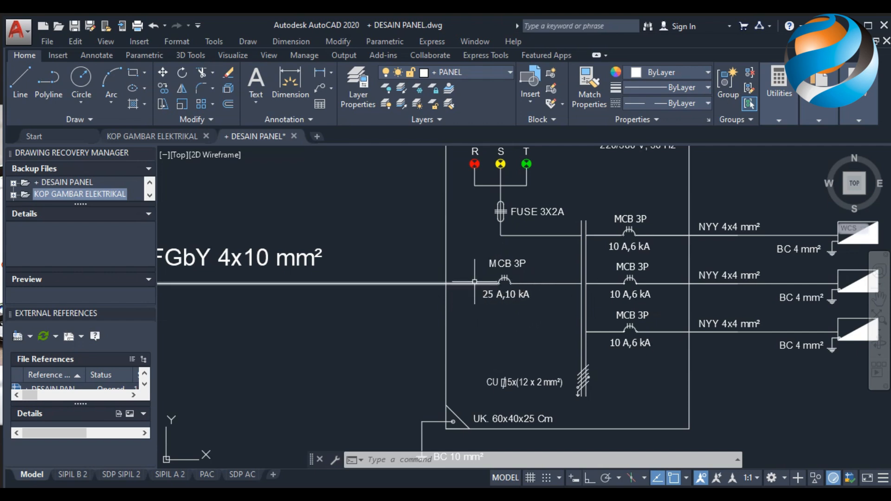
{"action": "middle_click_drag", "start_coordinate": [277, 269], "coordinate": [471, 288]}
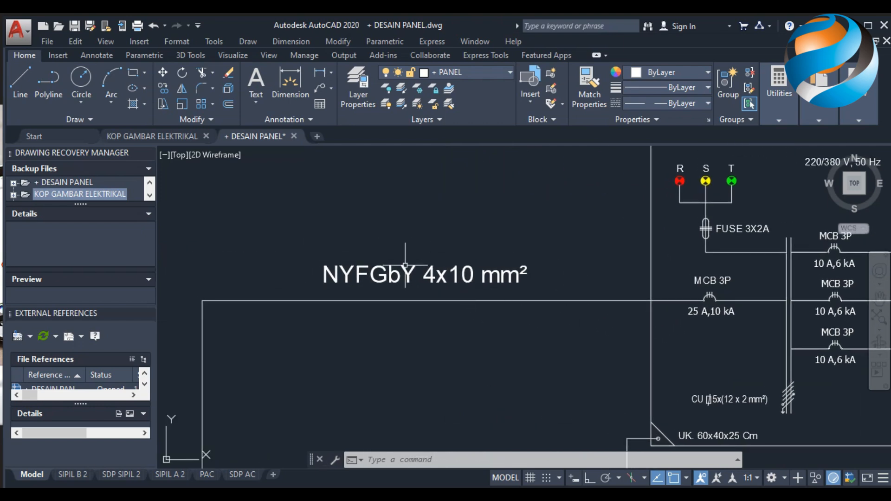
Step: Trace the wiring from P-SDP B back to the LVMDP and its supplies, and inspect the P-SDP B load table
{"action": "scroll", "coordinate": [383, 366], "scroll_direction": "down", "scroll_amount": 4}
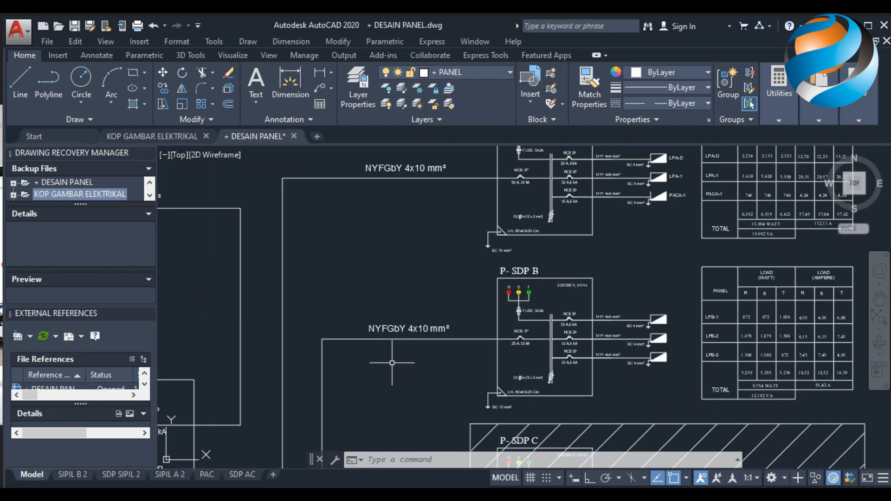
{"action": "mouse_move", "coordinate": [384, 370]}
{"action": "middle_mouse_down"}
{"action": "mouse_move", "coordinate": [402, 283]}
{"action": "mouse_move", "coordinate": [644, 286]}
{"action": "middle_mouse_up"}
{"action": "mouse_move", "coordinate": [281, 300]}
{"action": "middle_mouse_down"}
{"action": "mouse_move", "coordinate": [308, 283]}
{"action": "mouse_move", "coordinate": [558, 283]}
{"action": "middle_mouse_up"}
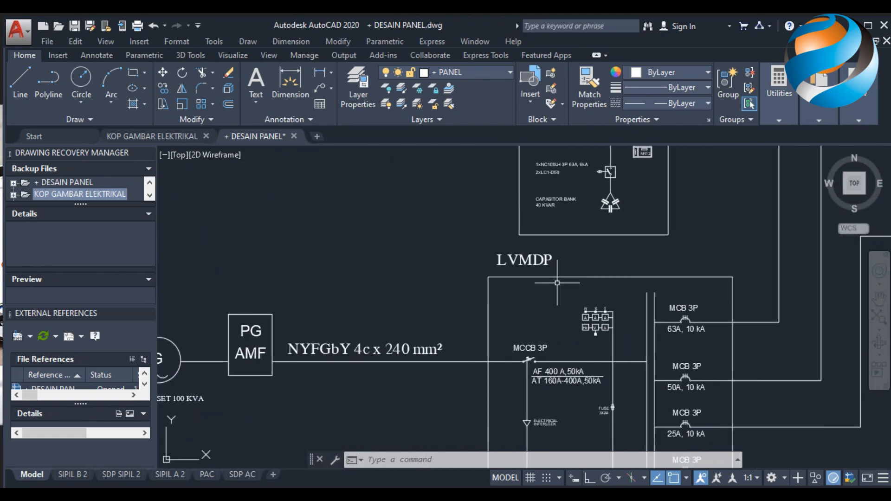
{"action": "scroll", "coordinate": [471, 325], "scroll_direction": "down", "scroll_amount": 2}
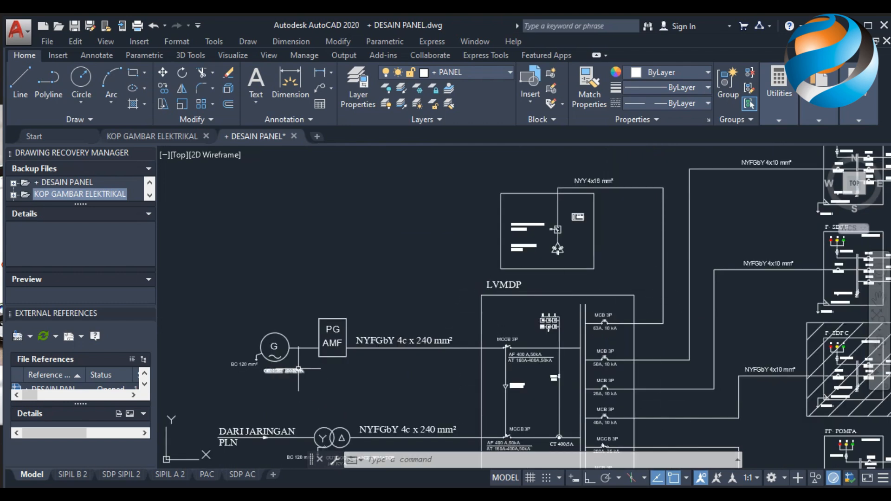
{"action": "mouse_move", "coordinate": [402, 381]}
{"action": "middle_mouse_down"}
{"action": "mouse_move", "coordinate": [309, 312]}
{"action": "mouse_move", "coordinate": [146, 329]}
{"action": "middle_mouse_up"}
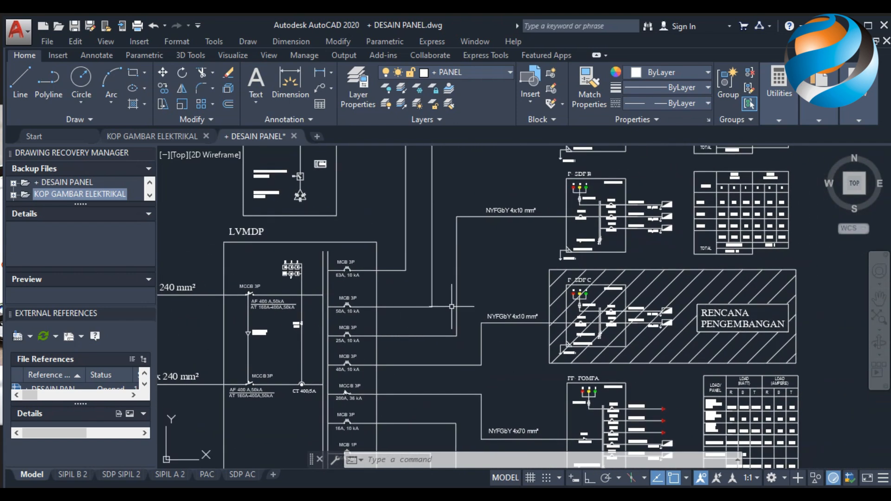
{"action": "mouse_move", "coordinate": [532, 261]}
{"action": "middle_mouse_down"}
{"action": "mouse_move", "coordinate": [515, 278]}
{"action": "mouse_move", "coordinate": [421, 315]}
{"action": "middle_mouse_up"}
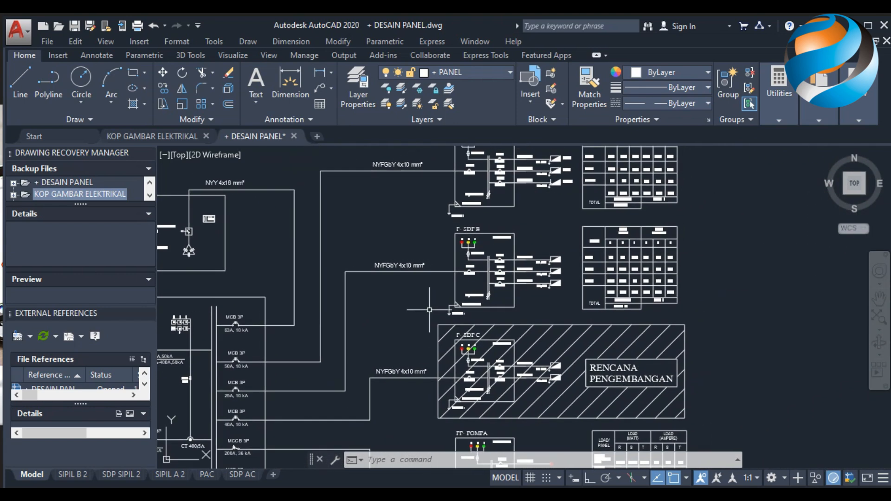
{"action": "scroll", "coordinate": [653, 249], "scroll_direction": "up", "scroll_amount": 6}
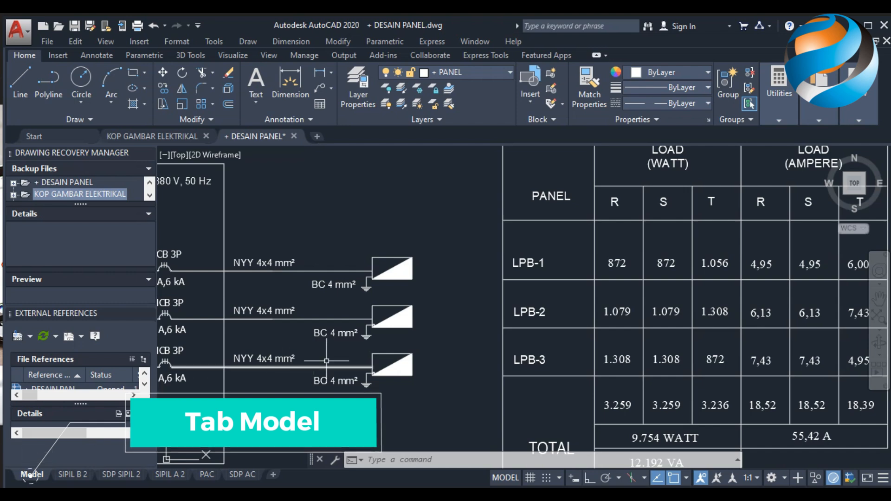
Step: Survey the Model space from the LVMDP single-line diagram out to the full set of panel drawings
{"action": "left_click", "coordinate": [32, 475]}
{"action": "middle_click_drag", "start_coordinate": [300, 318], "coordinate": [411, 311]}
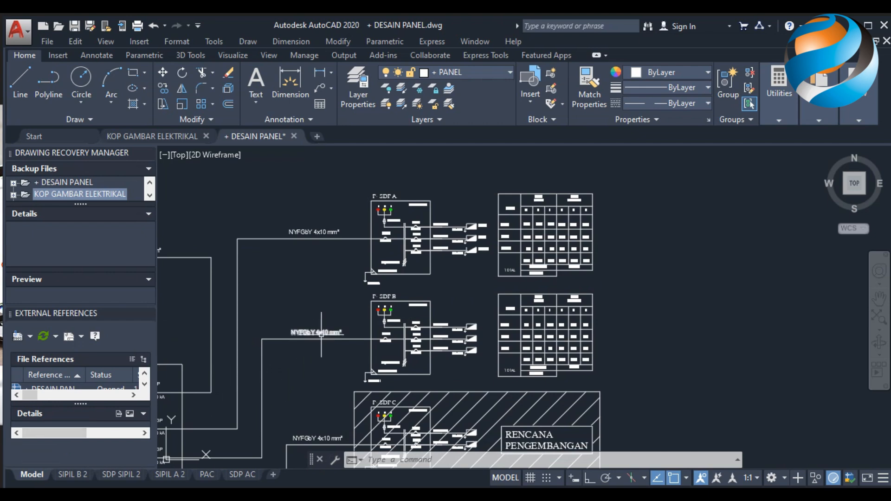
{"action": "scroll", "coordinate": [317, 341], "scroll_direction": "down", "scroll_amount": 3}
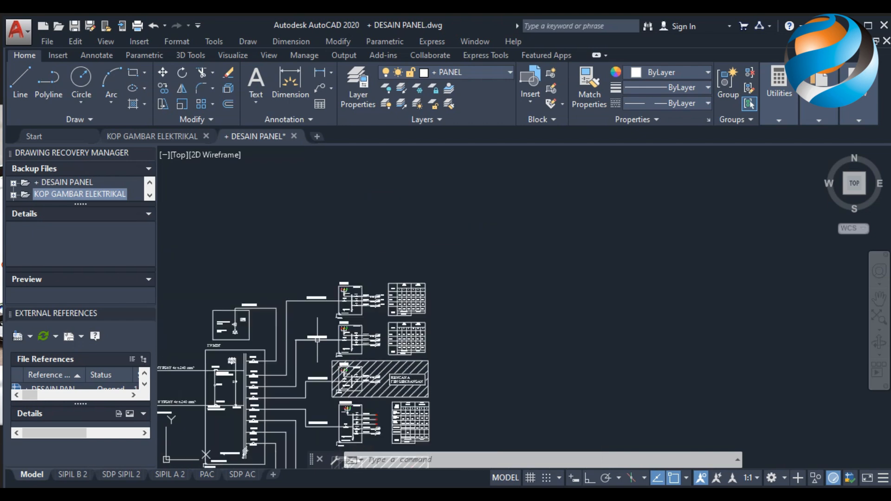
{"action": "scroll", "coordinate": [305, 357], "scroll_direction": "up", "scroll_amount": 5}
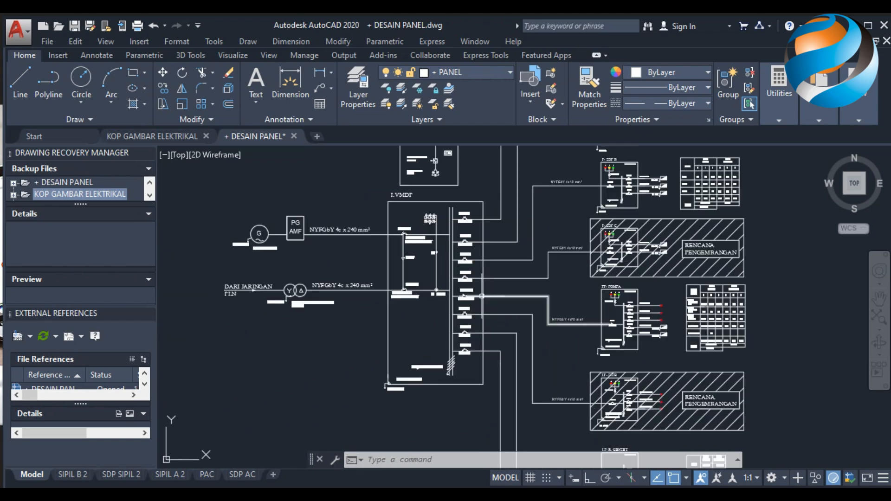
{"action": "scroll", "coordinate": [482, 296], "scroll_direction": "down", "scroll_amount": 2}
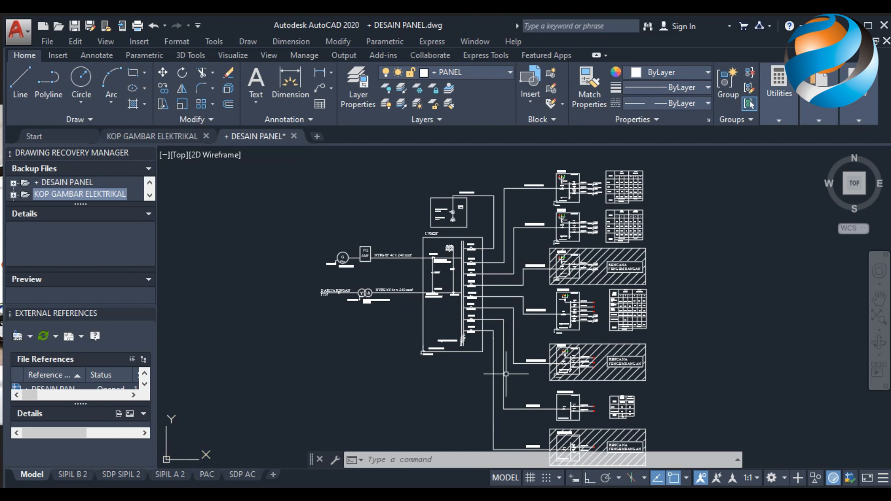
{"action": "scroll", "coordinate": [515, 373], "scroll_direction": "down", "scroll_amount": 4}
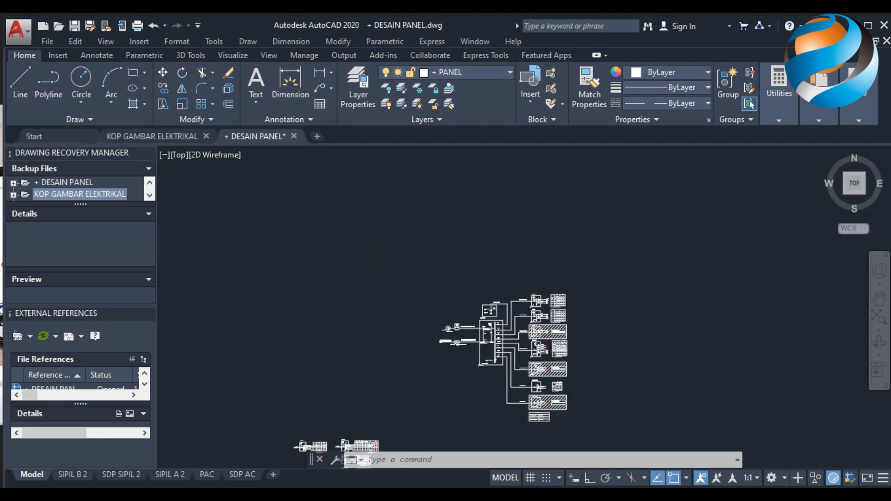
{"action": "scroll", "coordinate": [515, 373], "scroll_direction": "down", "scroll_amount": 2}
{"action": "middle_click_drag", "start_coordinate": [543, 379], "coordinate": [515, 347]}
{"action": "scroll", "coordinate": [516, 347], "scroll_direction": "down", "scroll_amount": 2}
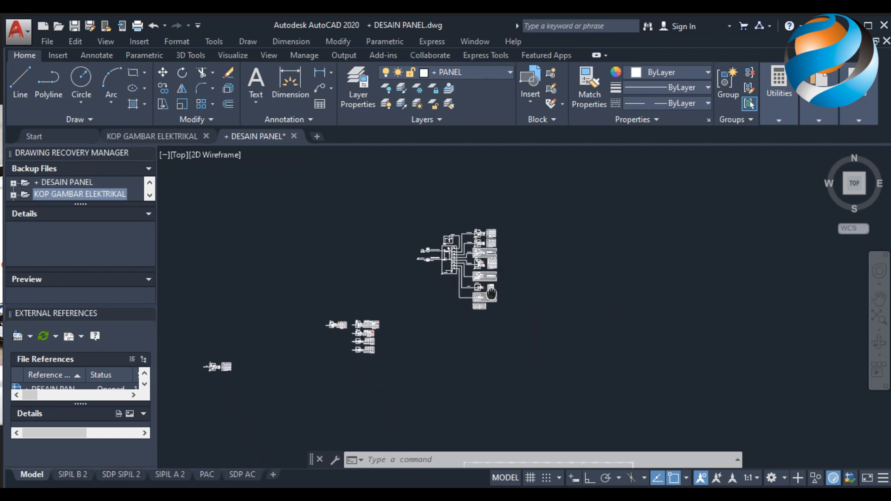
{"action": "scroll", "coordinate": [480, 342], "scroll_direction": "down", "scroll_amount": 2}
{"action": "scroll", "coordinate": [480, 342], "scroll_direction": "down", "scroll_amount": 2}
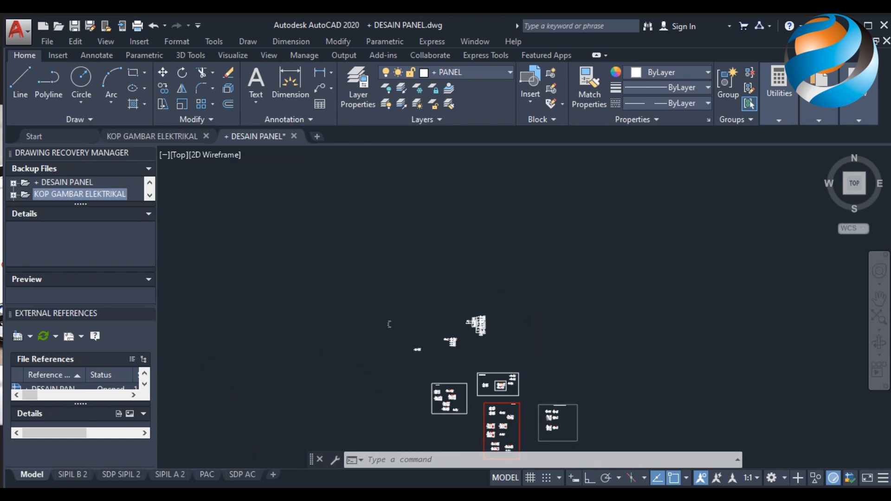
{"action": "scroll", "coordinate": [353, 191], "scroll_direction": "down", "scroll_amount": 2}
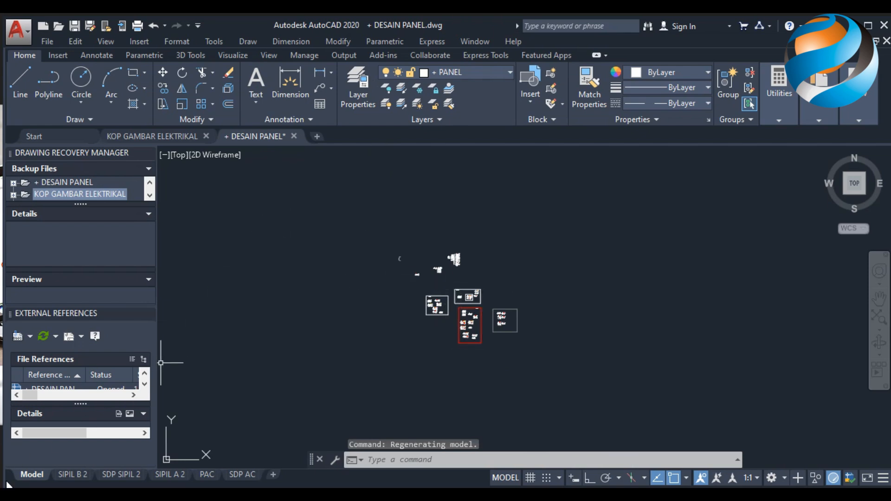
Step: Inspect the framed KEWIRAUSAHAAN panel group, and review the LVMDP single-line diagram with its supplies and outgoing feeders
{"action": "scroll", "coordinate": [483, 292], "scroll_direction": "up", "scroll_amount": 5}
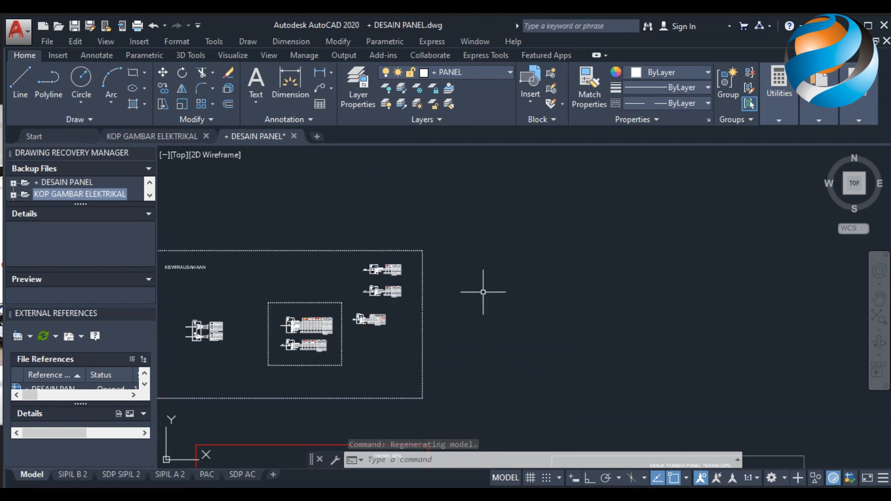
{"action": "scroll", "coordinate": [247, 244], "scroll_direction": "down", "scroll_amount": 2}
{"action": "middle_click_drag", "start_coordinate": [218, 205], "coordinate": [399, 264]}
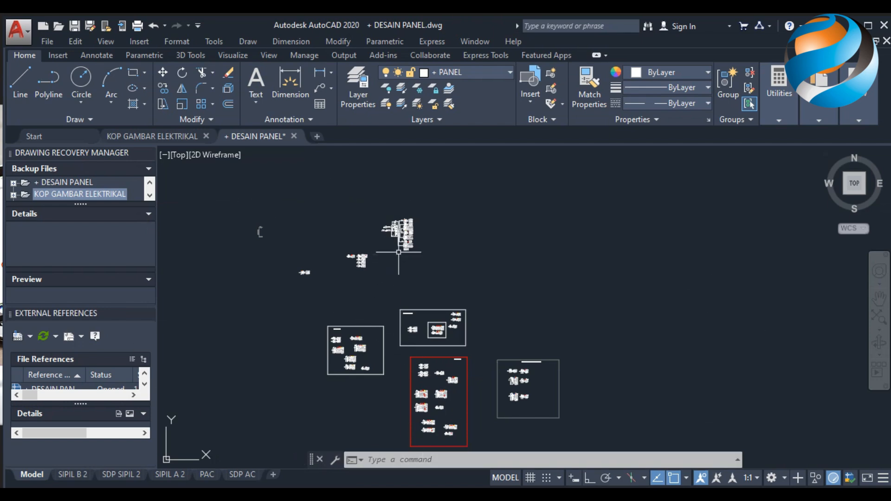
{"action": "scroll", "coordinate": [401, 223], "scroll_direction": "up", "scroll_amount": 7}
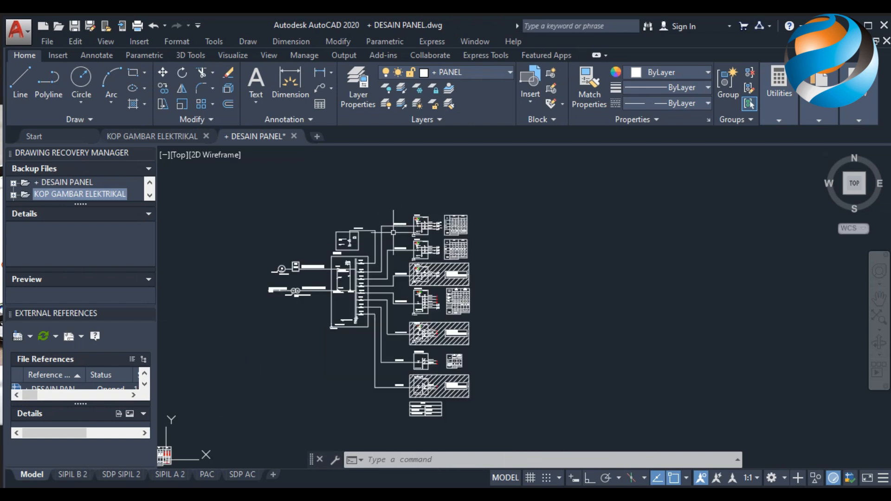
{"action": "scroll", "coordinate": [363, 283], "scroll_direction": "up", "scroll_amount": 6}
{"action": "scroll", "coordinate": [363, 283], "scroll_direction": "down", "scroll_amount": 4}
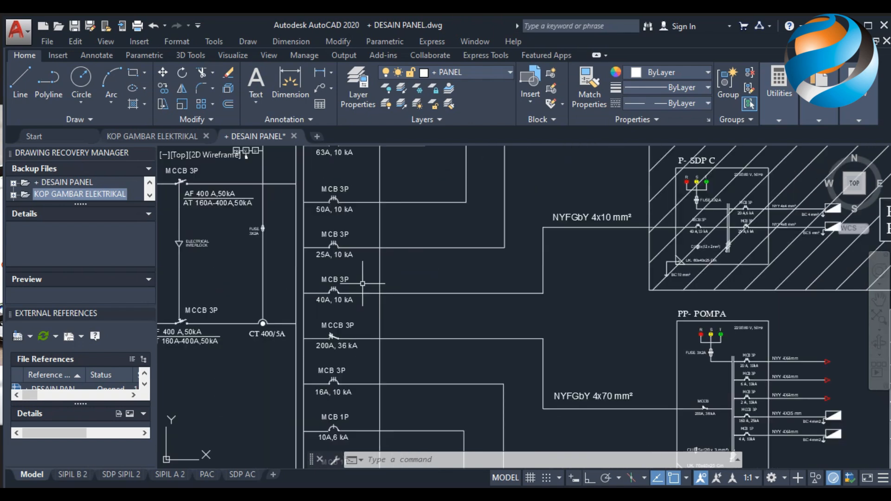
{"action": "middle_click_drag", "start_coordinate": [363, 284], "coordinate": [541, 318]}
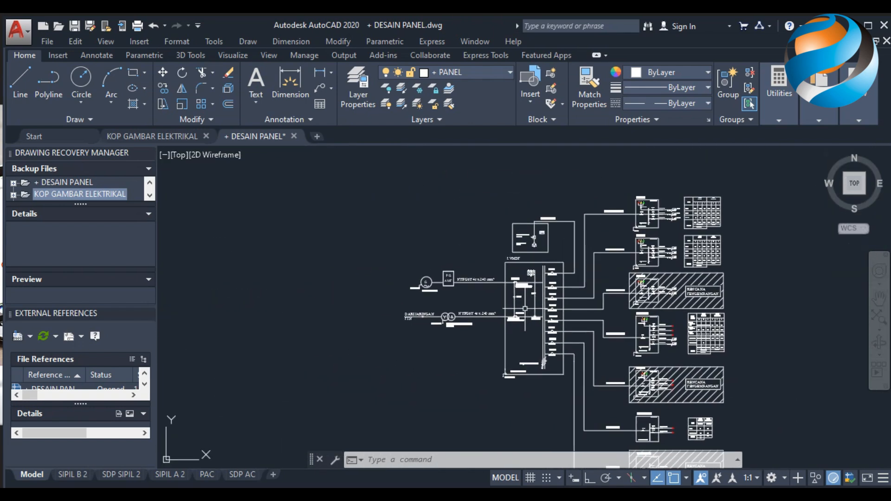
{"action": "middle_click_drag", "start_coordinate": [595, 325], "coordinate": [472, 292]}
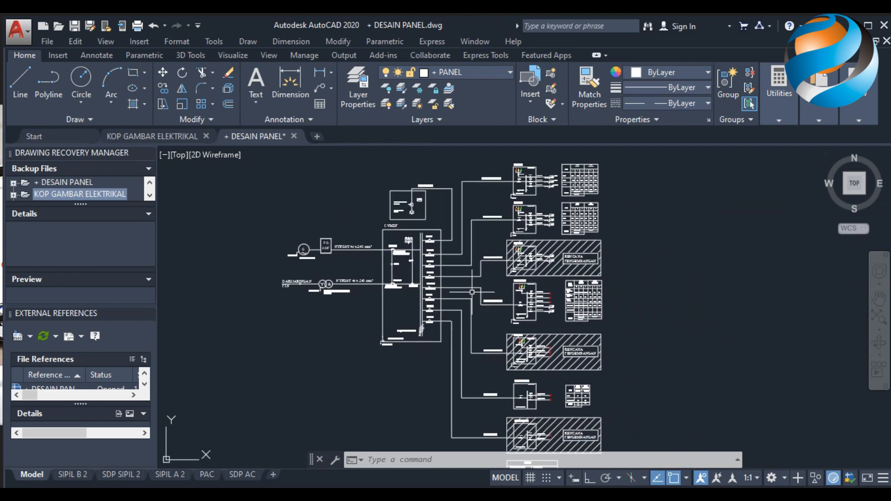
{"action": "scroll", "coordinate": [370, 271], "scroll_direction": "up", "scroll_amount": 2}
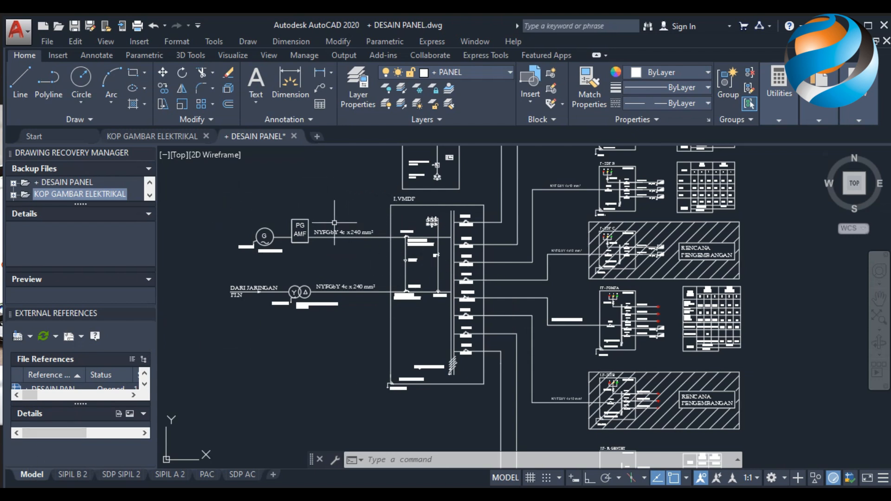
{"action": "mouse_move", "coordinate": [342, 201]}
{"action": "middle_mouse_down"}
{"action": "mouse_move", "coordinate": [372, 303]}
{"action": "mouse_move", "coordinate": [380, 240]}
{"action": "middle_mouse_up"}
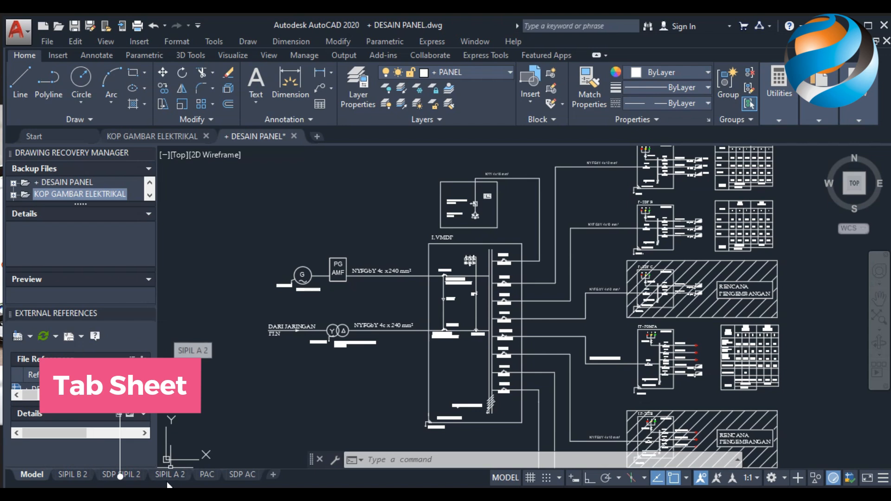
Step: Open the SDP AC layout and examine the P-SDP - AC TEKNIK SIPIL diagram and load table on its sheet
{"action": "mouse_move", "coordinate": [241, 480]}
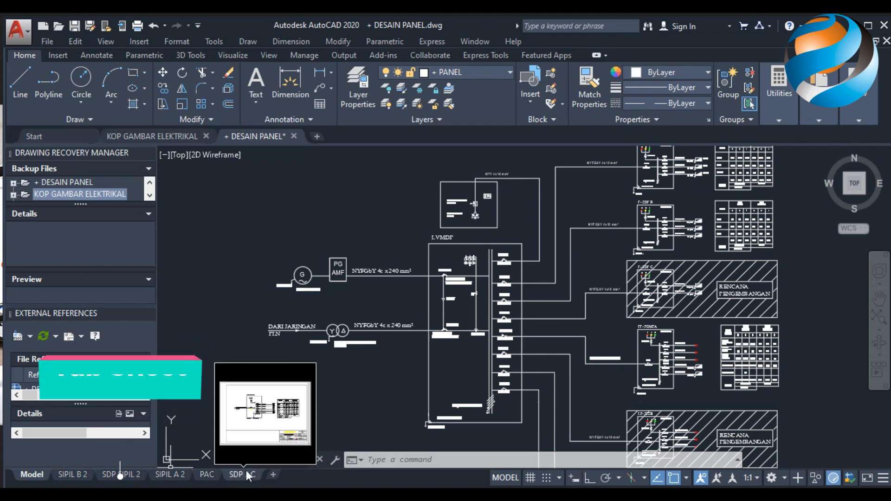
{"action": "left_click", "coordinate": [244, 478]}
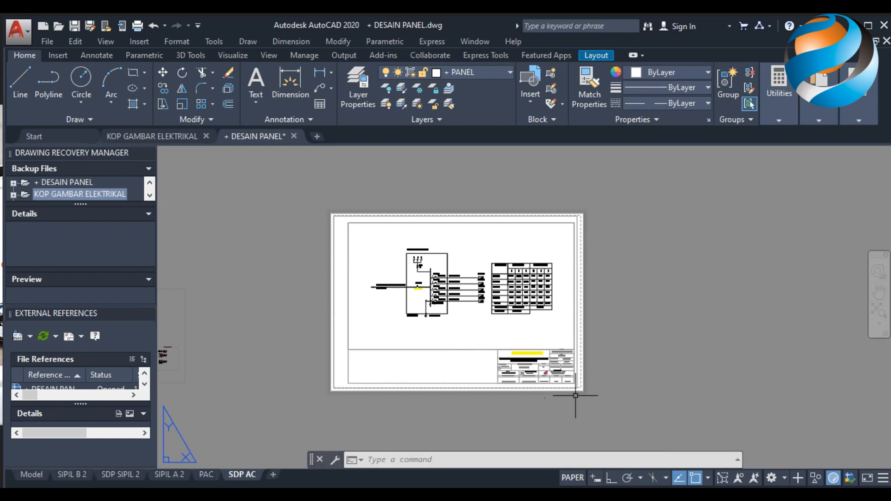
{"action": "scroll", "coordinate": [434, 297], "scroll_direction": "up", "scroll_amount": 5}
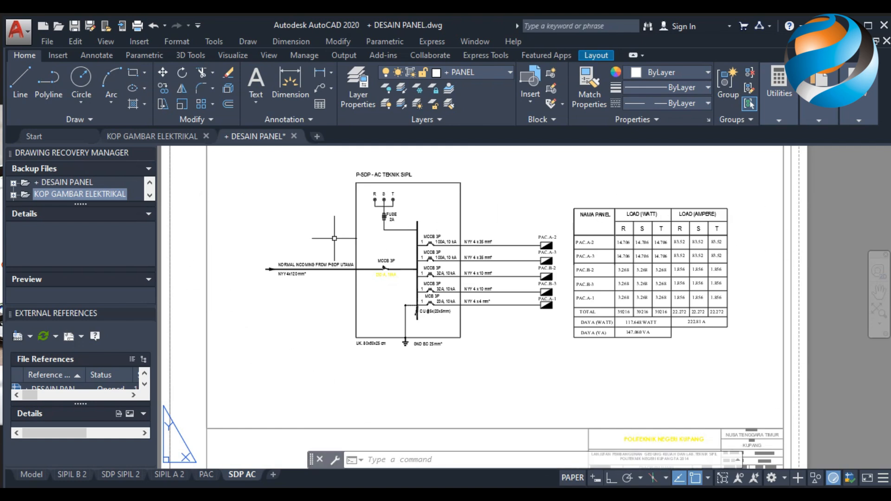
Step: Return to Model space and examine the panel diagrams and load tables inside the framed panel groups
{"action": "left_click", "coordinate": [31, 474]}
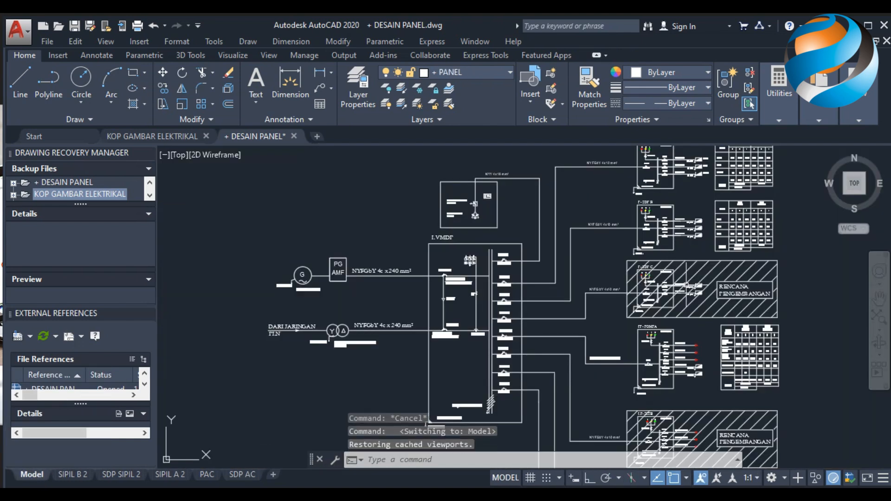
{"action": "scroll", "coordinate": [621, 339], "scroll_direction": "down", "scroll_amount": 4}
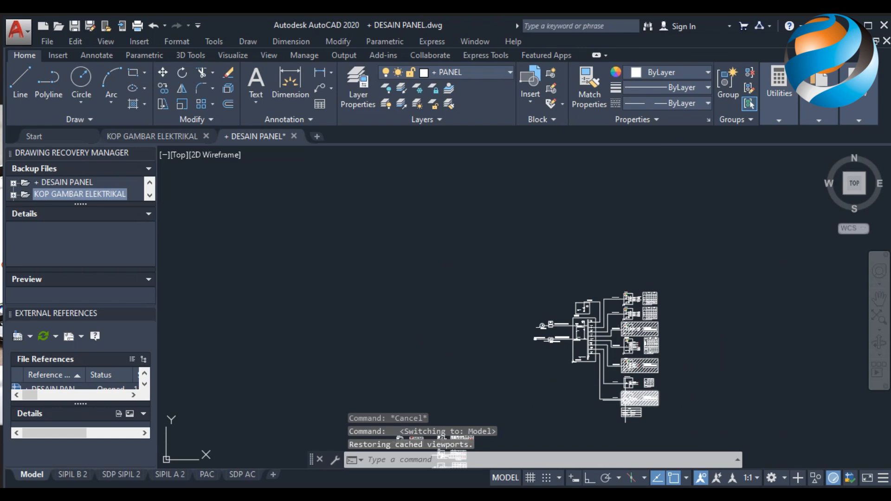
{"action": "scroll", "coordinate": [556, 325], "scroll_direction": "down", "scroll_amount": 5}
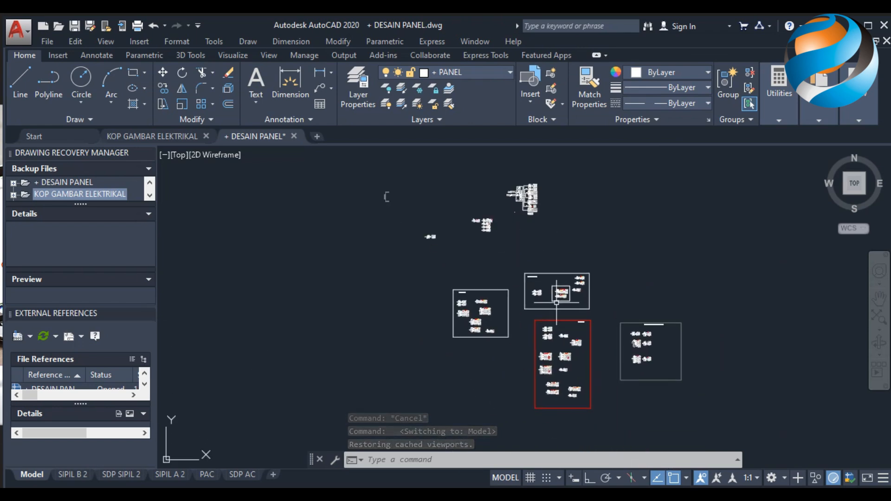
{"action": "scroll", "coordinate": [556, 303], "scroll_direction": "up", "scroll_amount": 6}
{"action": "middle_click_drag", "start_coordinate": [673, 208], "coordinate": [564, 302]}
{"action": "scroll", "coordinate": [535, 255], "scroll_direction": "up", "scroll_amount": 6}
{"action": "middle_click_drag", "start_coordinate": [486, 225], "coordinate": [486, 257]}
{"action": "scroll", "coordinate": [486, 257], "scroll_direction": "down", "scroll_amount": 4}
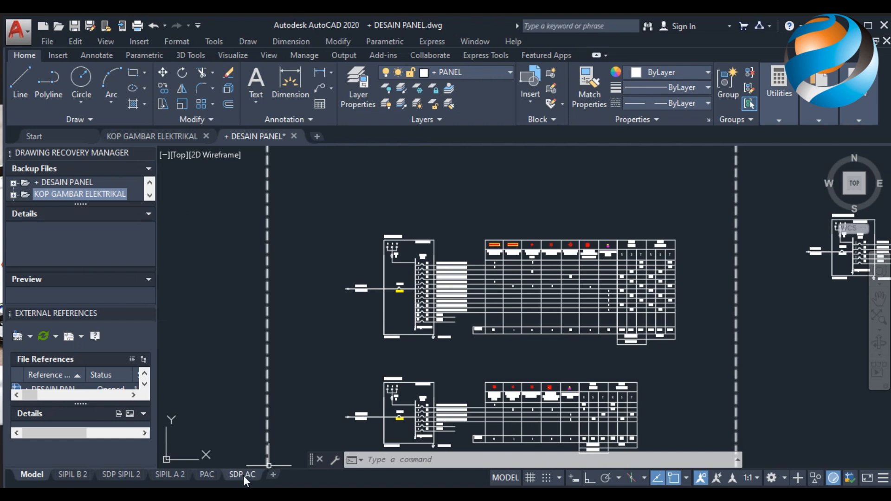
Step: Review the P-SDP - AC TEKNIK SIPIL sheet in the SDP AC layout and add a new layout to the drawing
{"action": "left_click", "coordinate": [242, 475]}
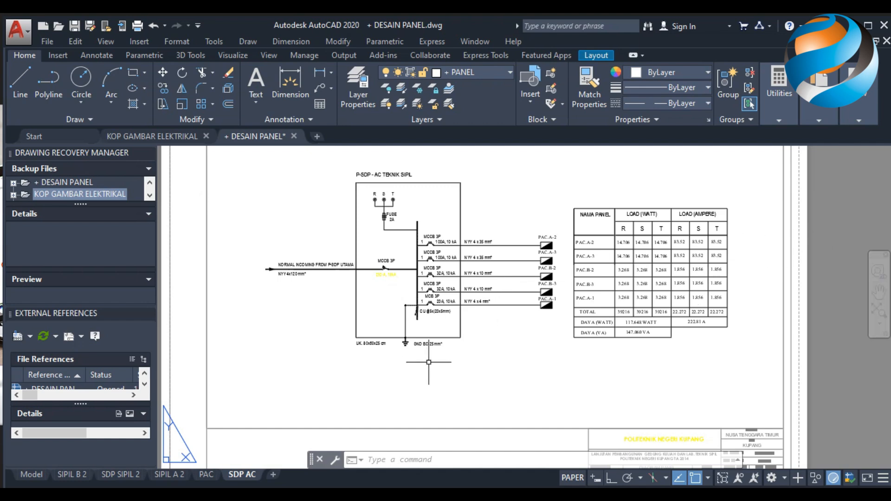
{"action": "scroll", "coordinate": [429, 362], "scroll_direction": "down", "scroll_amount": 2}
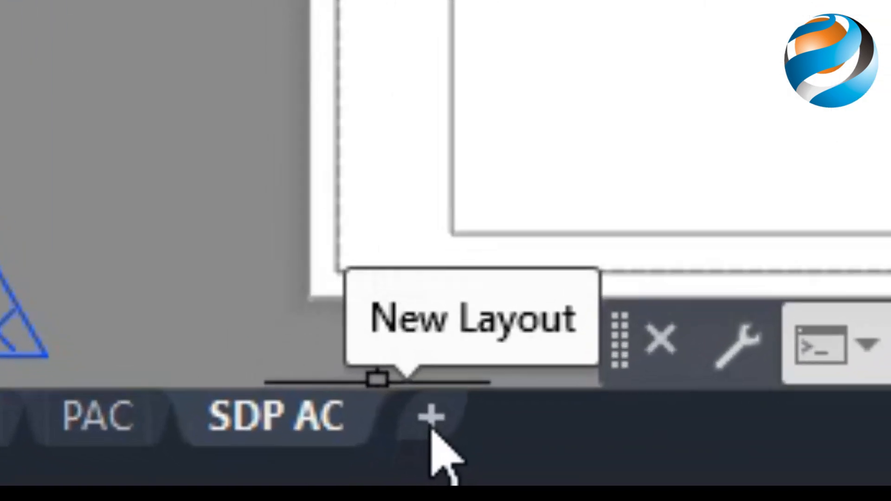
{"action": "left_click", "coordinate": [430, 429]}
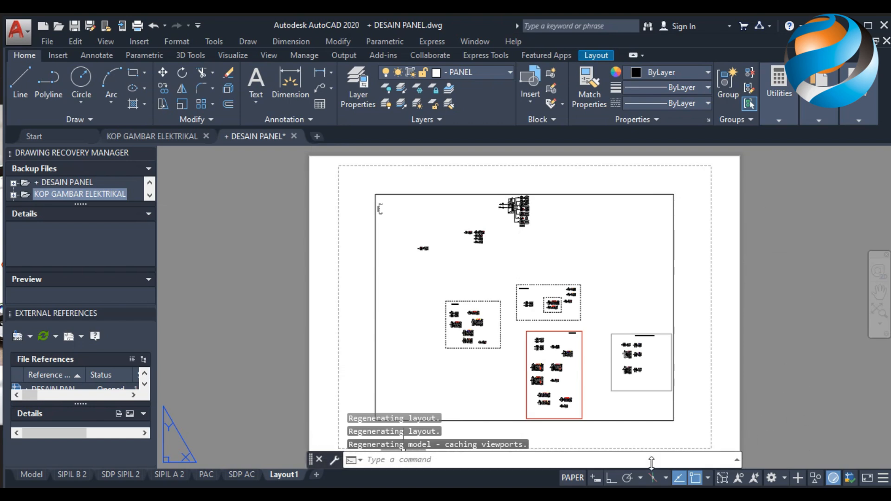
Step: Check the page setup options of Layout1 and accept ISO A4 (210.00 x 297.00 MM) paper, landscape orientation, Layout plot area and scale 1:1_2
{"action": "right_click", "coordinate": [290, 473]}
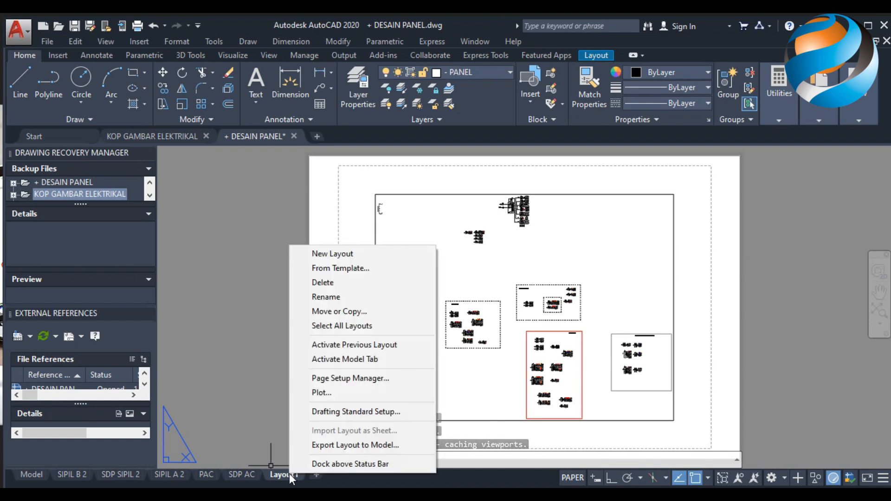
{"action": "left_click", "coordinate": [337, 379]}
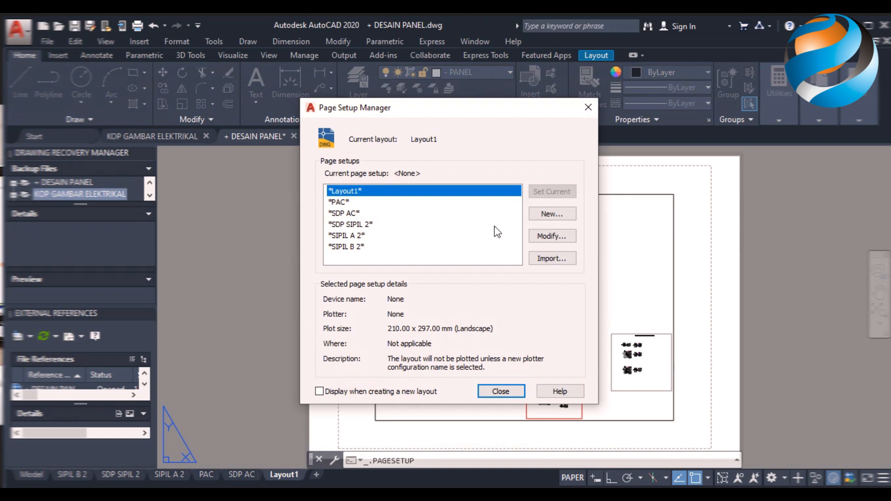
{"action": "left_click", "coordinate": [553, 236]}
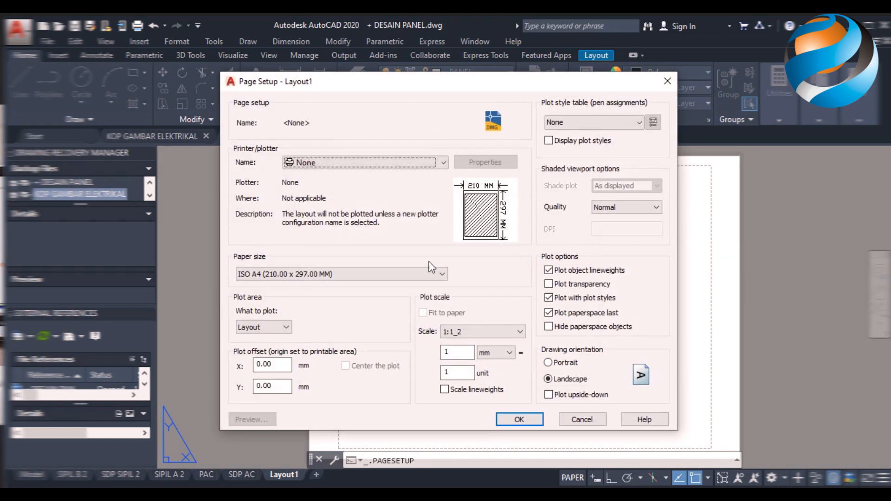
{"action": "left_click", "coordinate": [366, 278]}
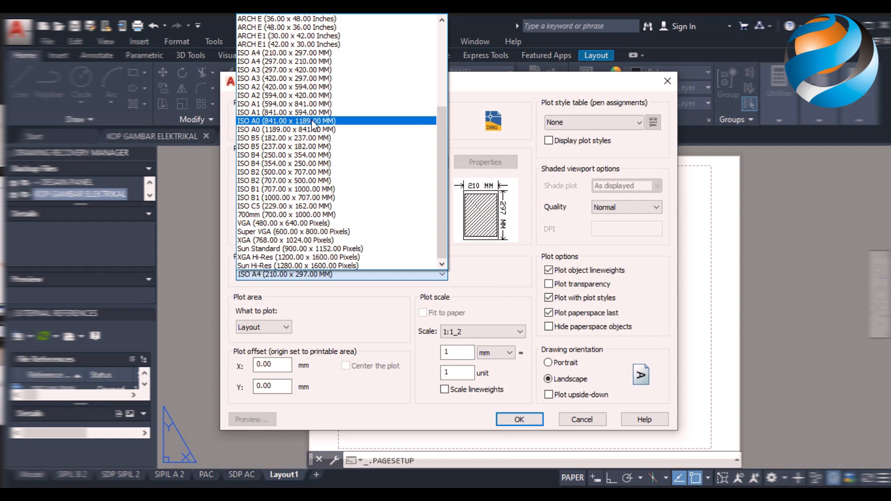
{"action": "left_click", "coordinate": [494, 281]}
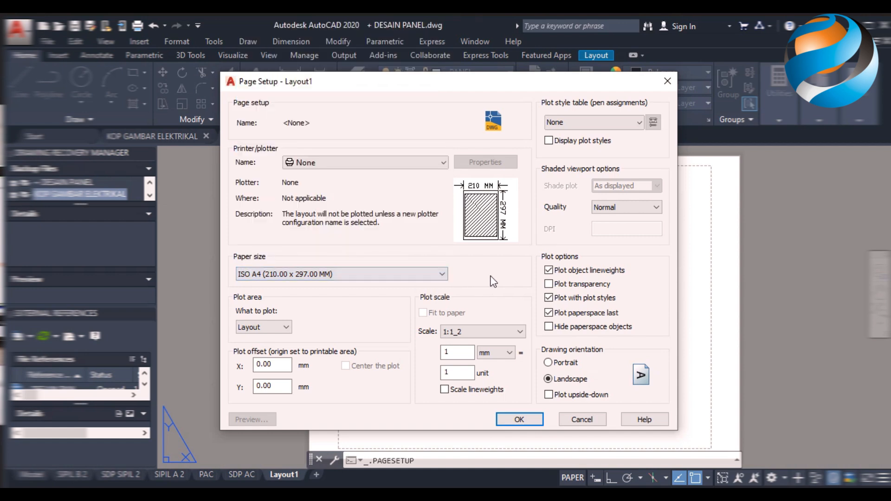
{"action": "left_click", "coordinate": [322, 273]}
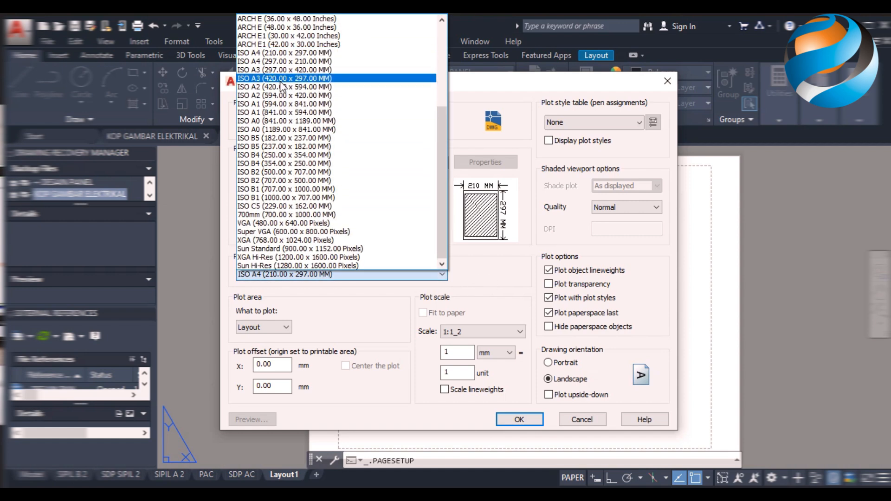
{"action": "left_click", "coordinate": [480, 276]}
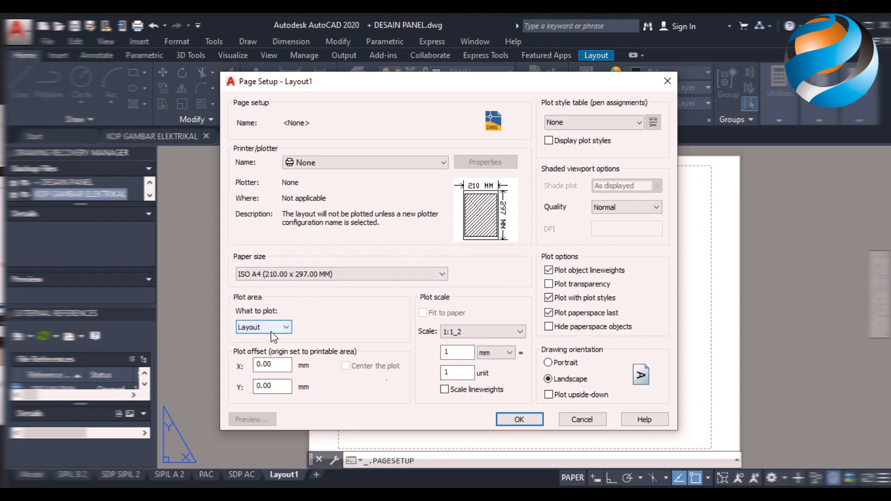
{"action": "left_click", "coordinate": [461, 334]}
{"action": "left_click", "coordinate": [401, 355]}
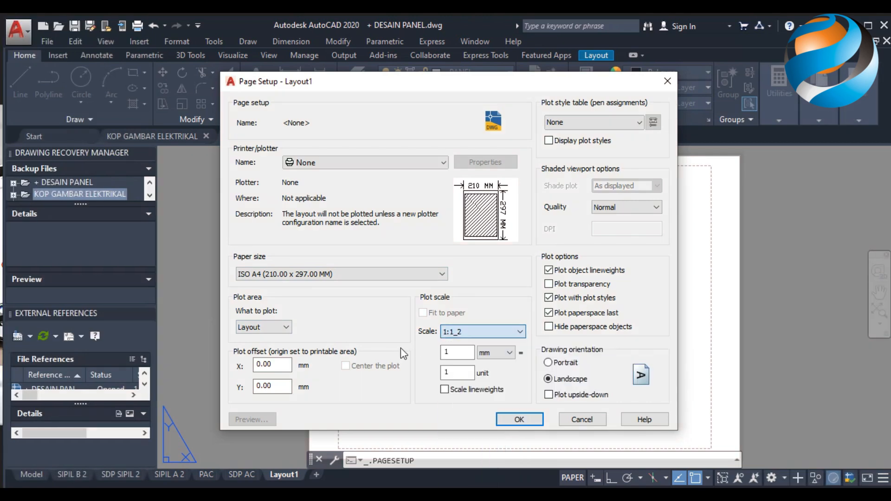
{"action": "left_click", "coordinate": [517, 420]}
{"action": "left_click", "coordinate": [498, 391]}
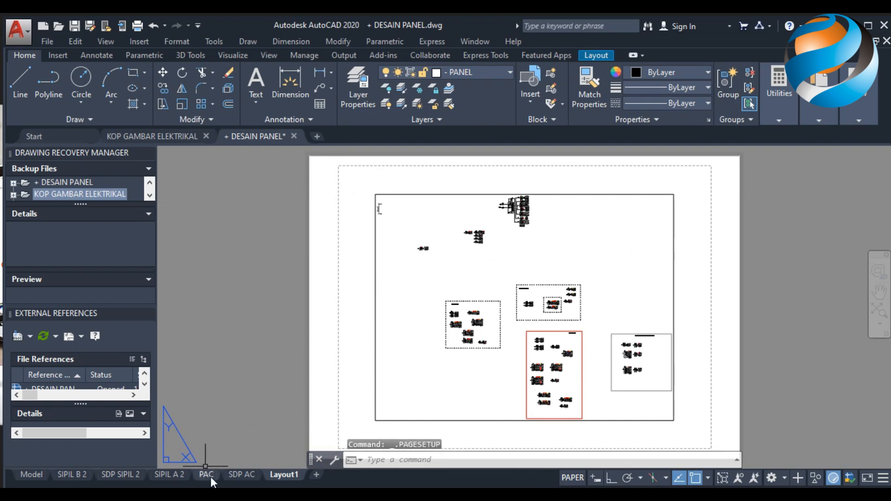
Step: Compare with the SDP AC sheet and draw a rectangle along the dashed printable-area boundary in Layout1
{"action": "left_click", "coordinate": [242, 474]}
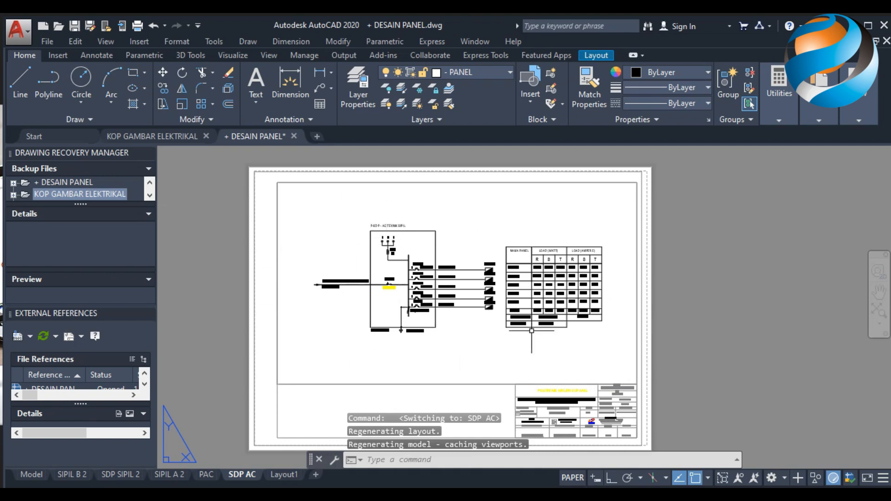
{"action": "left_click", "coordinate": [292, 475]}
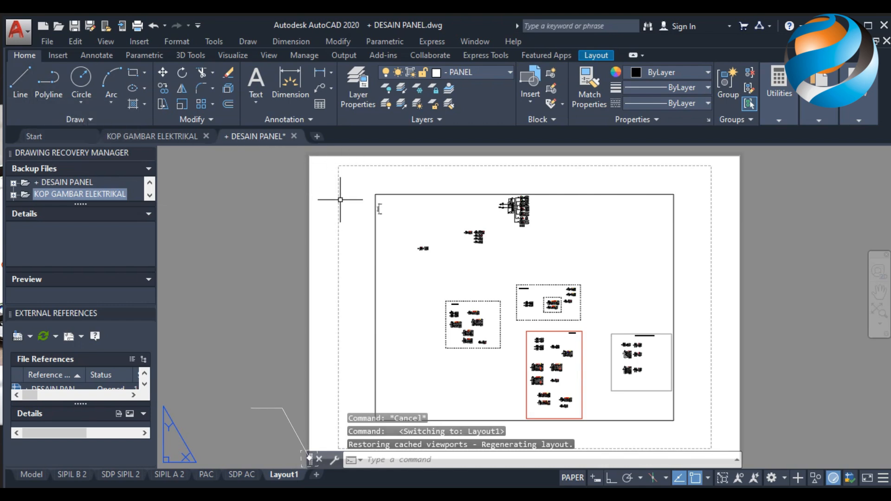
{"action": "type", "text": "rec"}
{"action": "key", "text": "Return"}
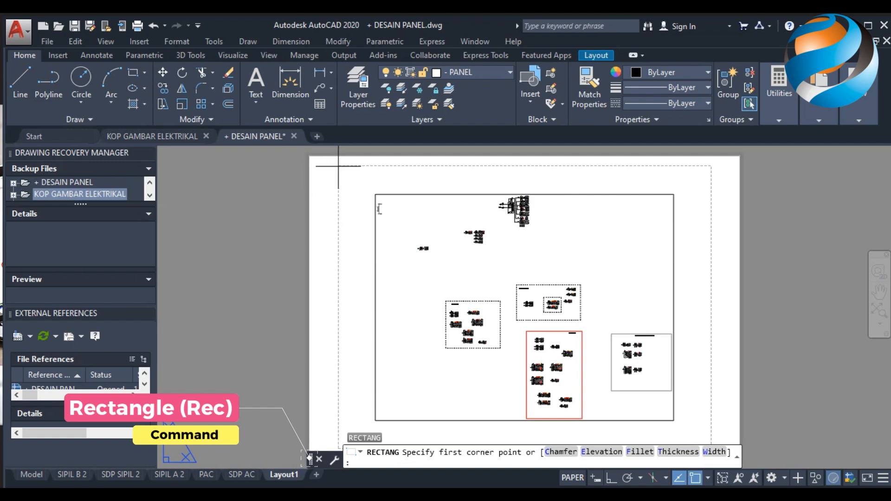
{"action": "left_click", "coordinate": [339, 166]}
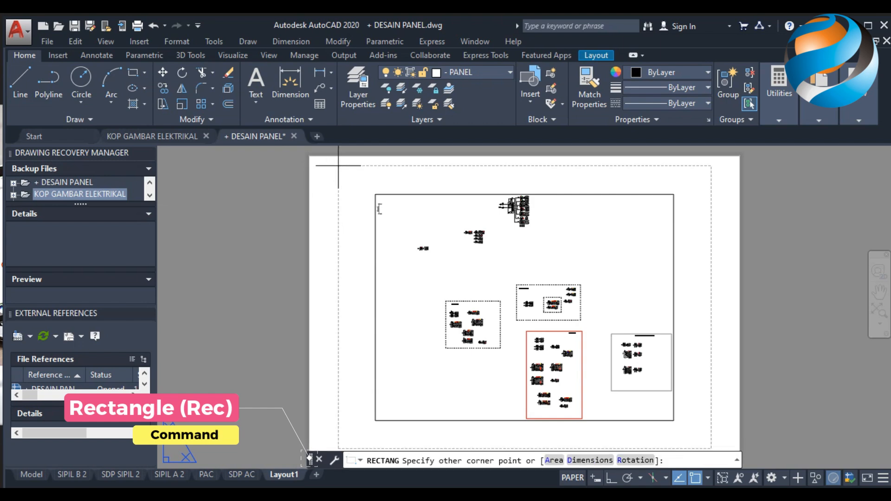
{"action": "left_click", "coordinate": [711, 450]}
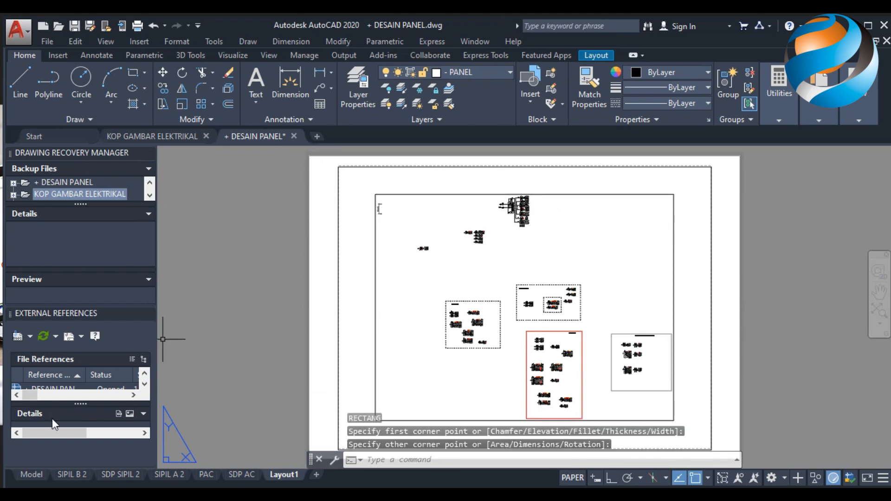
Step: Compare the full set of panel drawings in Model space with their display in the Layout1 viewport
{"action": "left_click", "coordinate": [32, 474]}
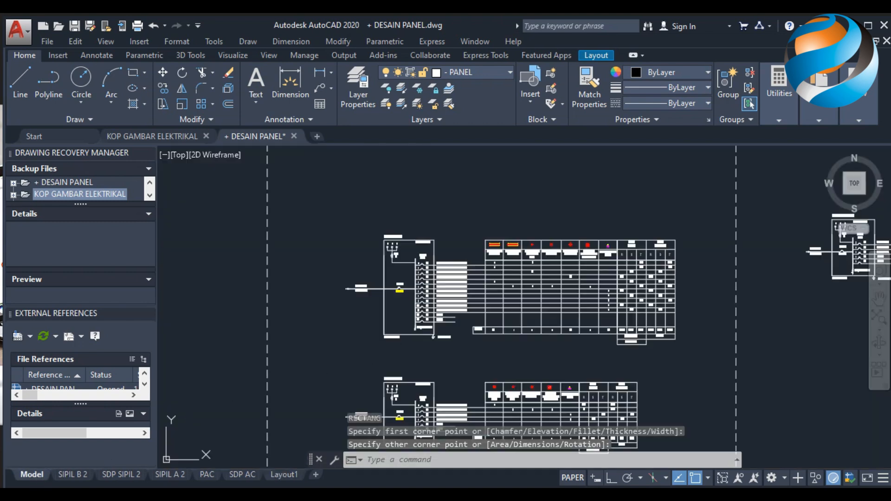
{"action": "scroll", "coordinate": [398, 269], "scroll_direction": "down", "scroll_amount": 5}
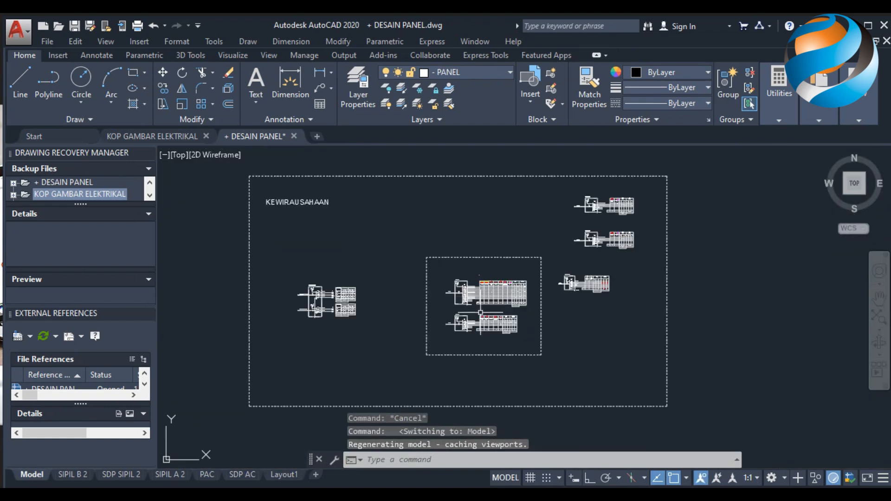
{"action": "scroll", "coordinate": [360, 315], "scroll_direction": "up", "scroll_amount": 2}
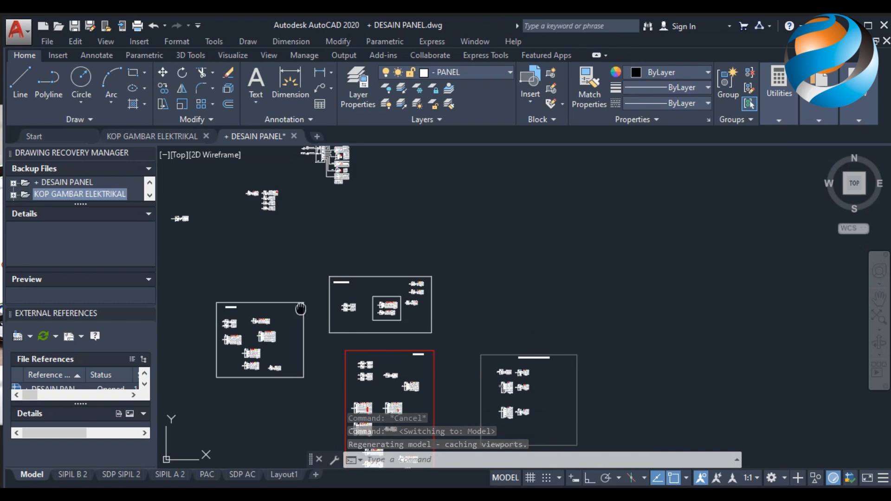
{"action": "middle_click_drag", "start_coordinate": [302, 309], "coordinate": [369, 324]}
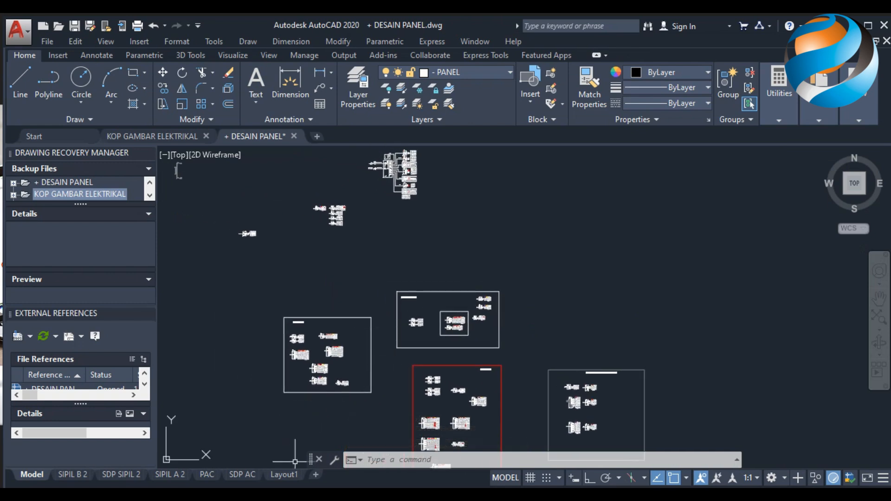
{"action": "left_click", "coordinate": [285, 475]}
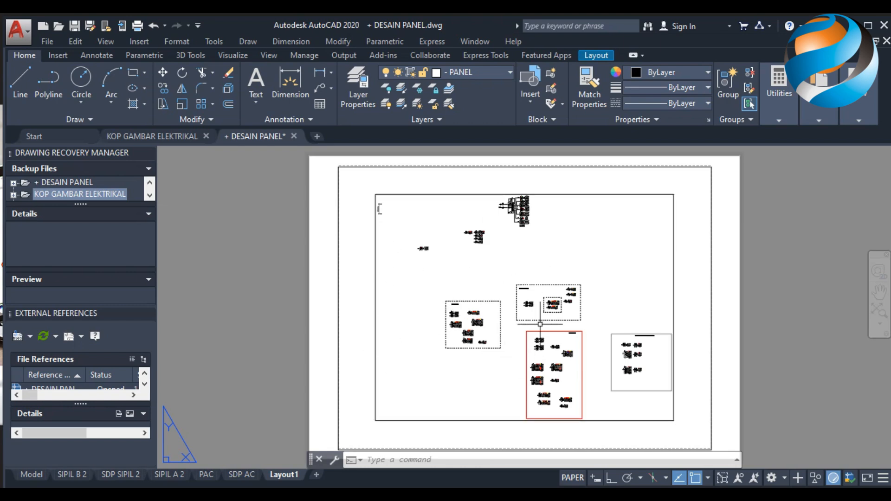
{"action": "left_click", "coordinate": [33, 474]}
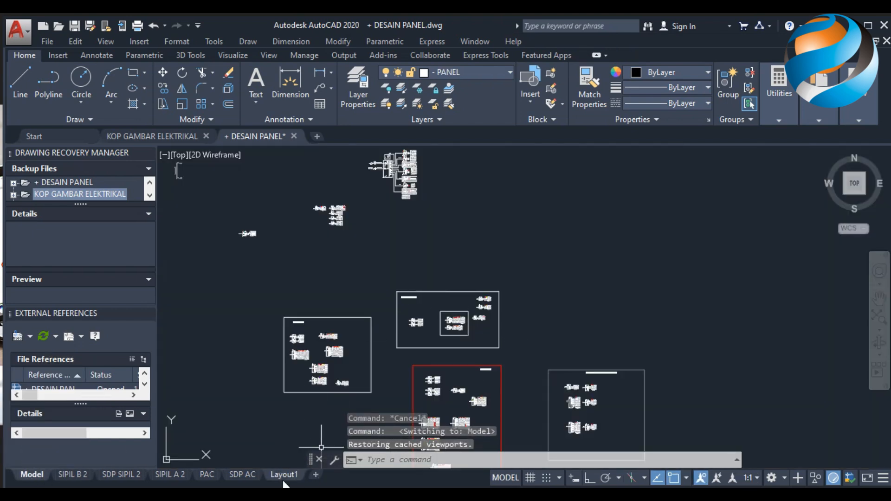
{"action": "left_click", "coordinate": [284, 476]}
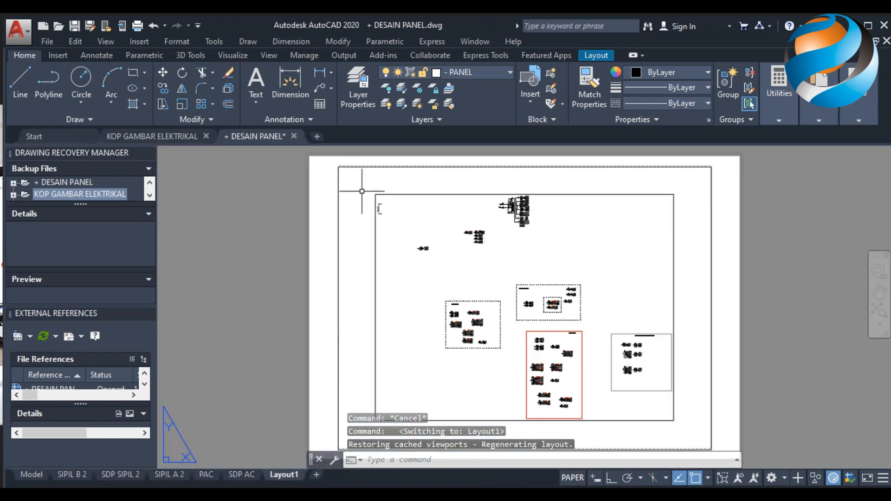
{"action": "left_click", "coordinate": [415, 193]}
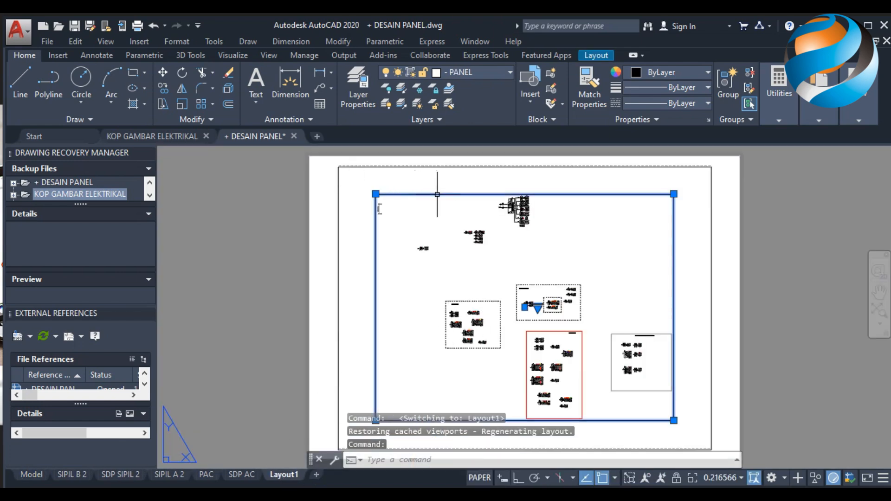
{"action": "right_click", "coordinate": [437, 194]}
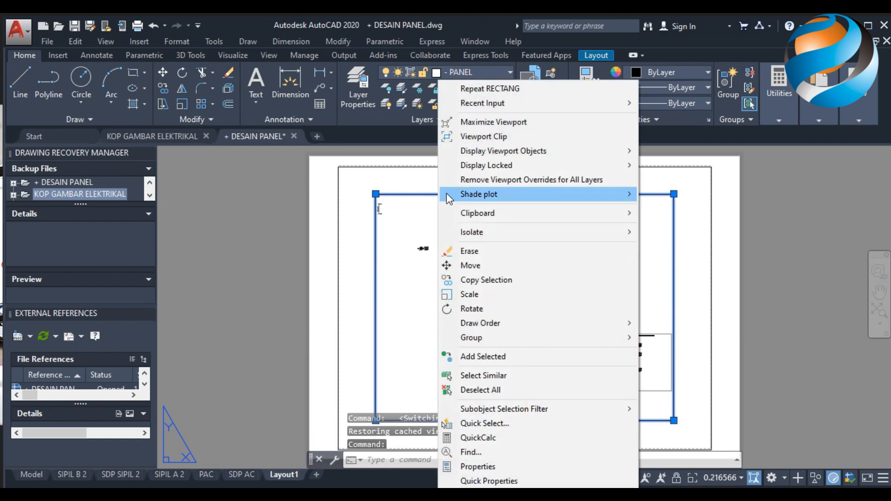
{"action": "left_click", "coordinate": [406, 310]}
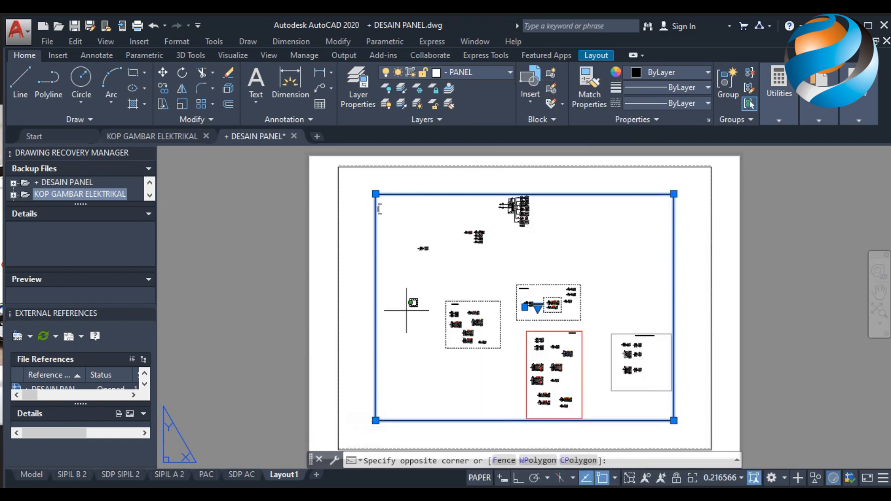
{"action": "type", "text": "ms"}
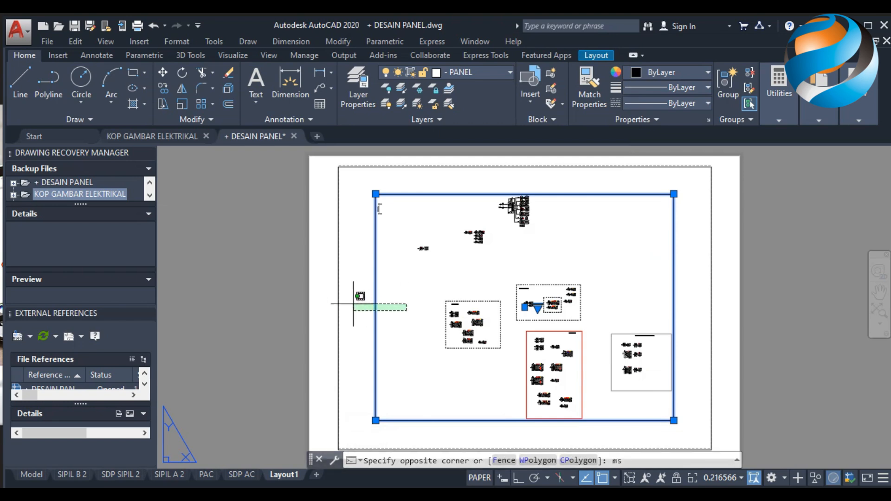
{"action": "key", "text": "Return"}
{"action": "key", "text": "Escape"}
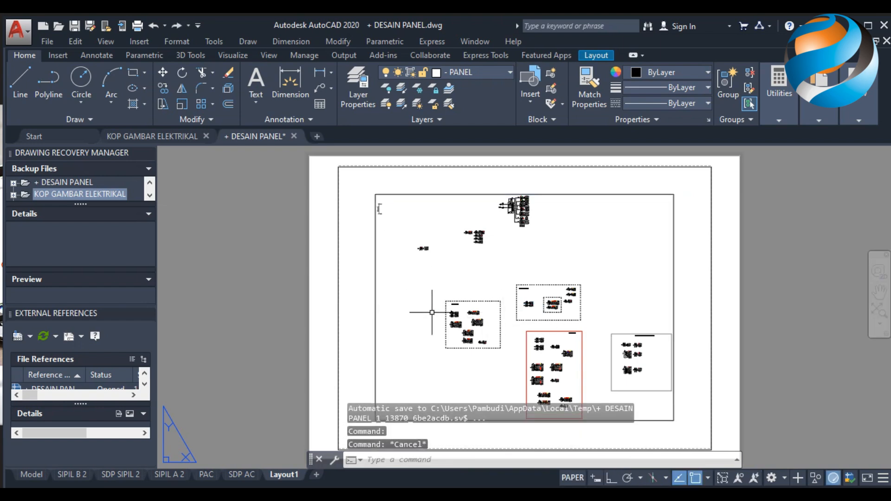
Step: Activate model space inside the Layout1 viewport with MS and frame the PANEL PP-POMPA diagram and its load table there
{"action": "left_click", "coordinate": [379, 312]}
{"action": "type", "text": "ms"}
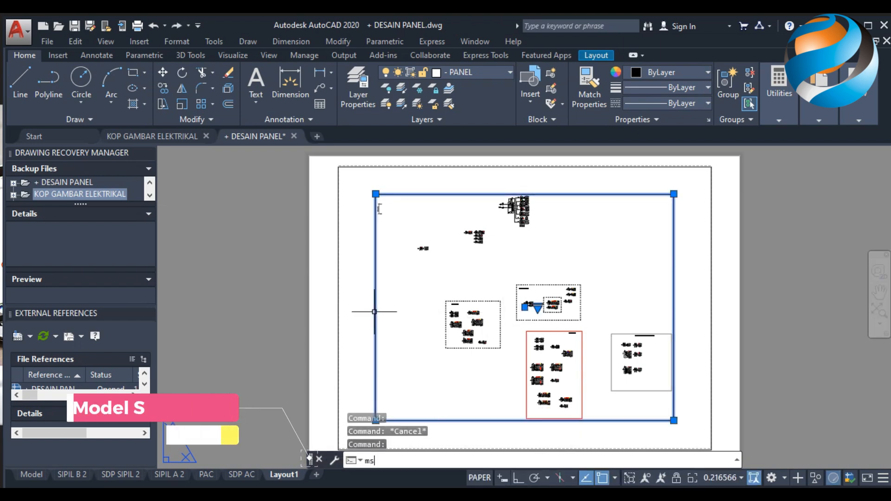
{"action": "key", "text": "Return"}
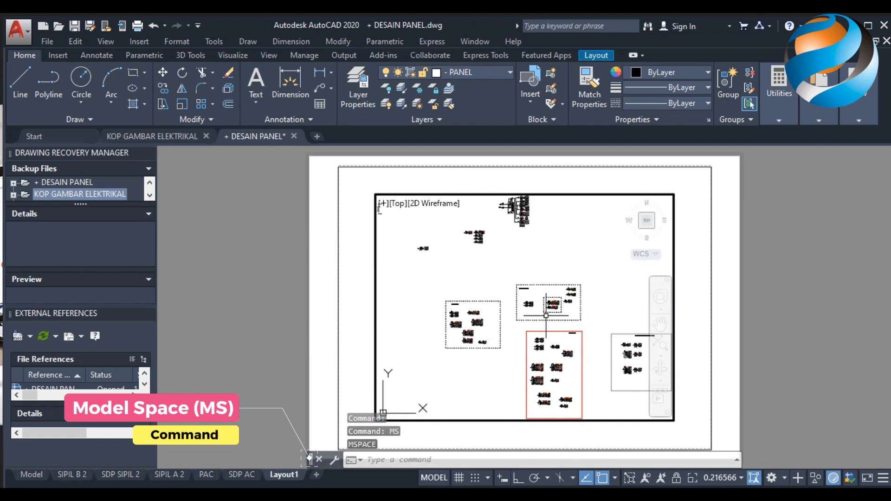
{"action": "scroll", "coordinate": [573, 372], "scroll_direction": "up", "scroll_amount": 4}
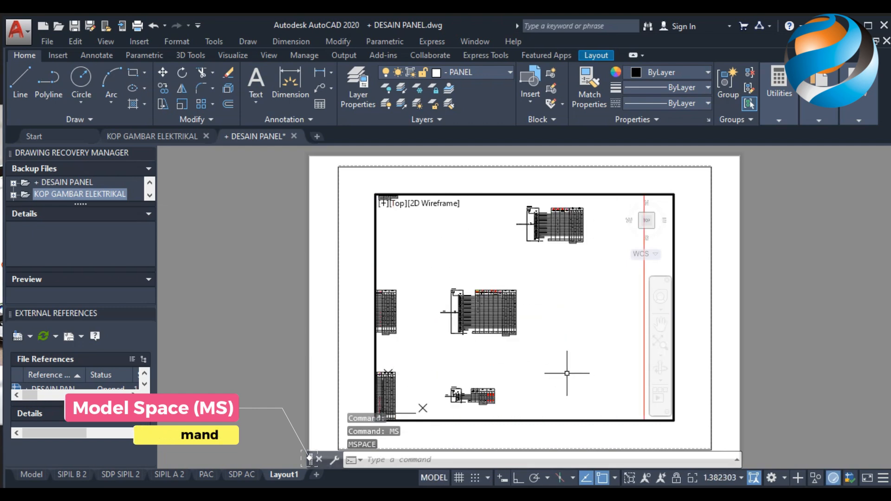
{"action": "scroll", "coordinate": [534, 303], "scroll_direction": "down", "scroll_amount": 2}
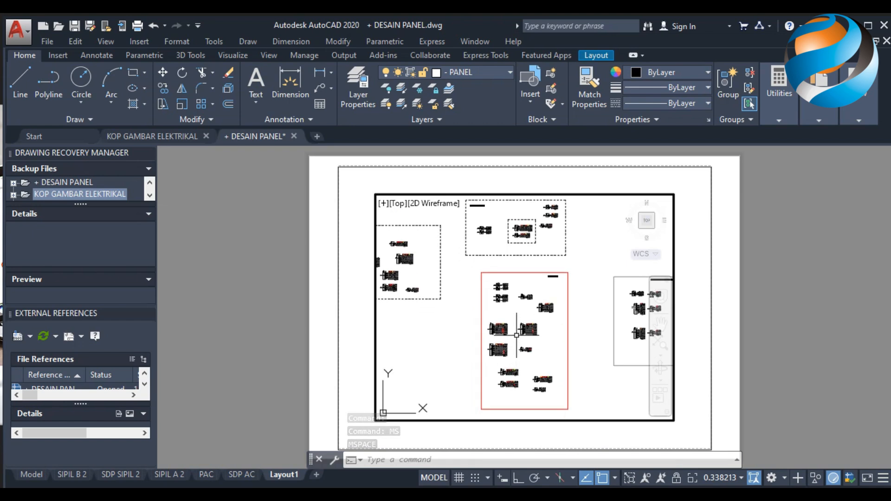
{"action": "scroll", "coordinate": [520, 381], "scroll_direction": "up", "scroll_amount": 6}
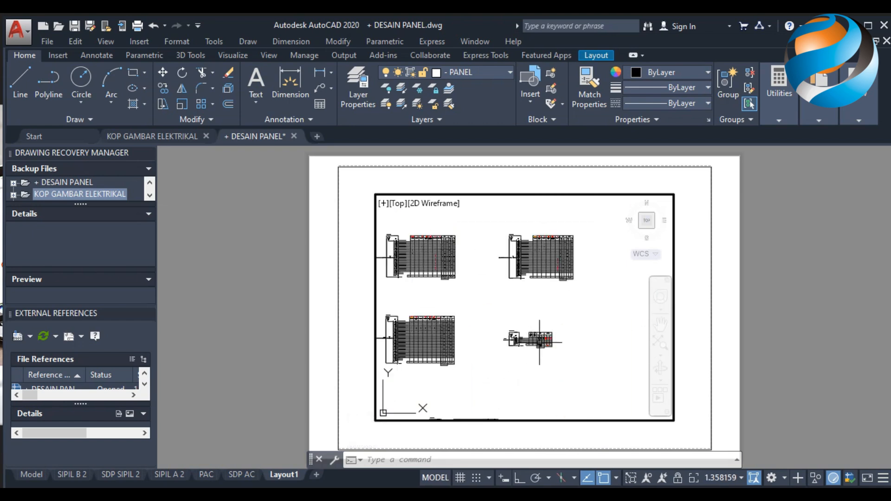
{"action": "scroll", "coordinate": [539, 341], "scroll_direction": "up", "scroll_amount": 8}
{"action": "middle_click_drag", "start_coordinate": [466, 356], "coordinate": [458, 335]}
{"action": "scroll", "coordinate": [503, 343], "scroll_direction": "down", "scroll_amount": 2}
{"action": "scroll", "coordinate": [470, 340], "scroll_direction": "up", "scroll_amount": 2}
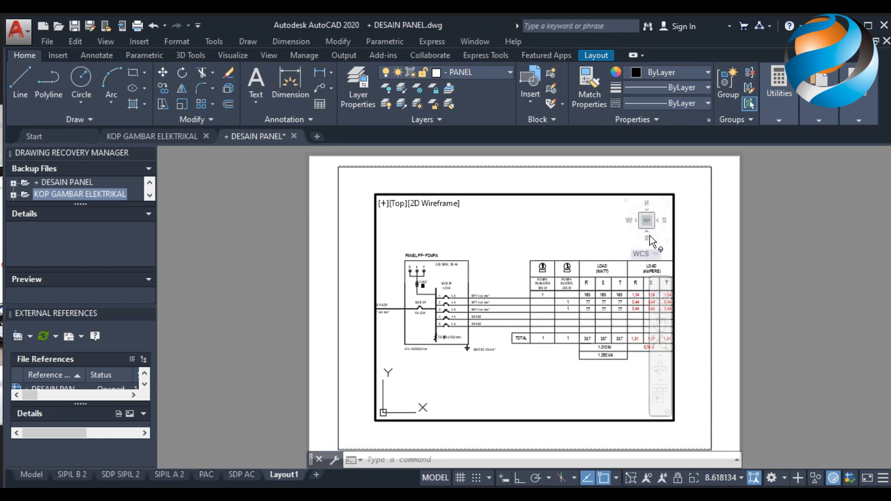
Step: Return to paper space with PS and delete the existing viewport from Layout1
{"action": "middle_click_drag", "start_coordinate": [488, 307], "coordinate": [487, 310]}
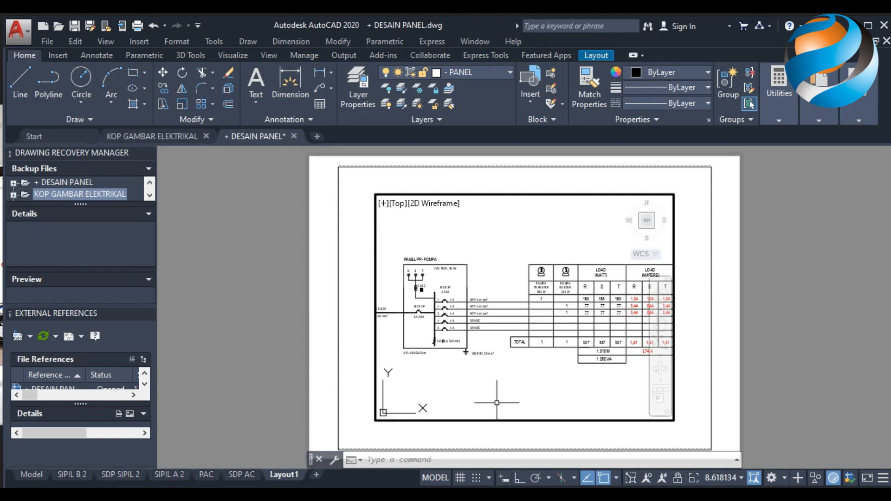
{"action": "type", "text": "PS"}
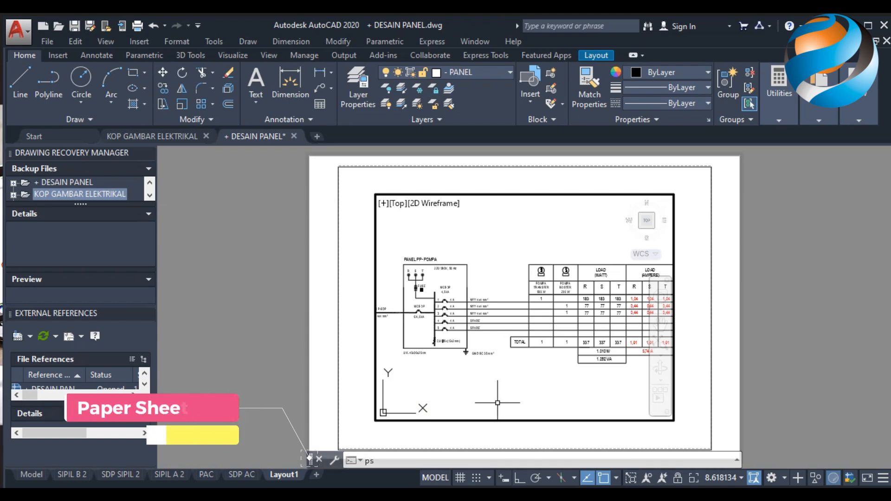
{"action": "key", "text": "Return"}
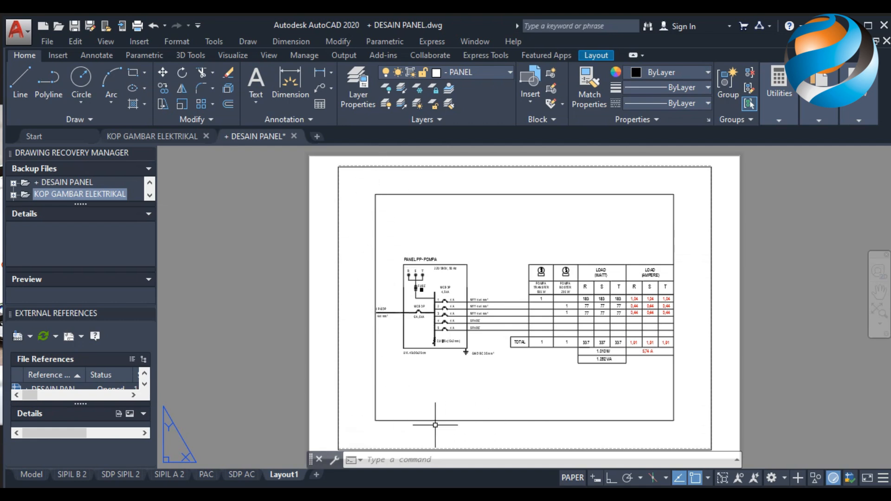
{"action": "left_click", "coordinate": [407, 420]}
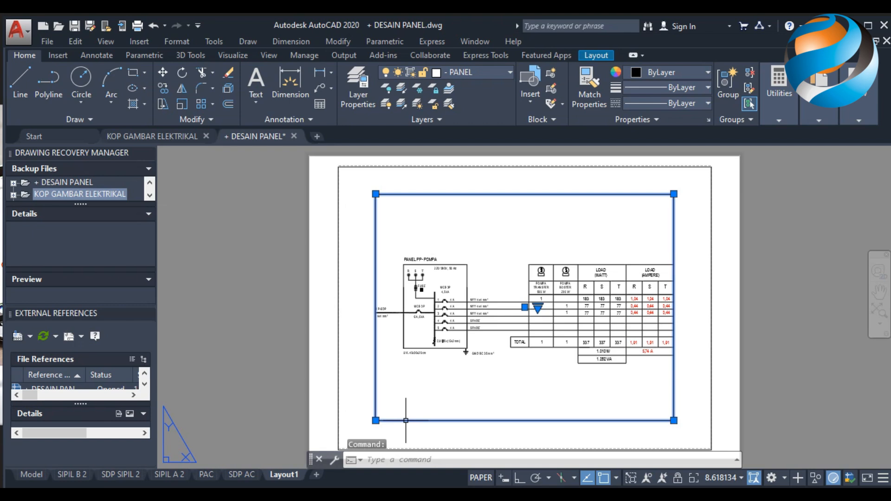
{"action": "key", "text": "Delete"}
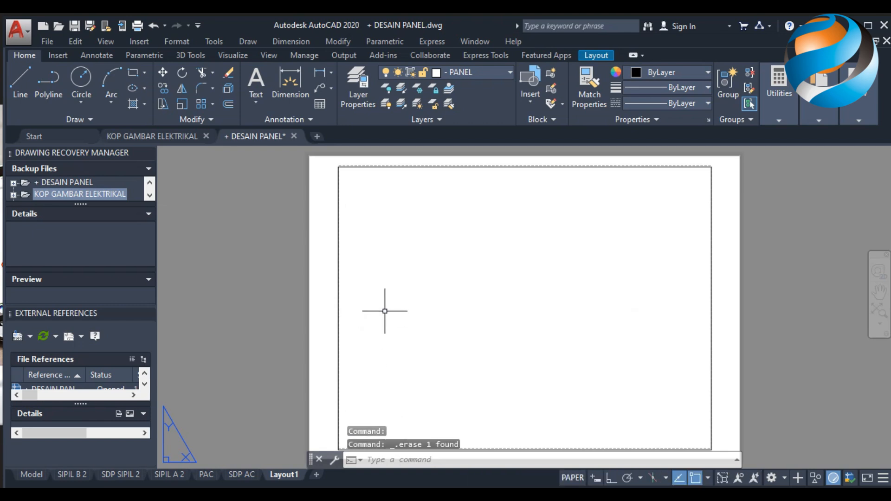
Step: Preview the standard viewport configurations of the VPORTS command, including Three: Vertical, Two: Vertical, Three: Above and Four: Equal
{"action": "type", "text": "vport"}
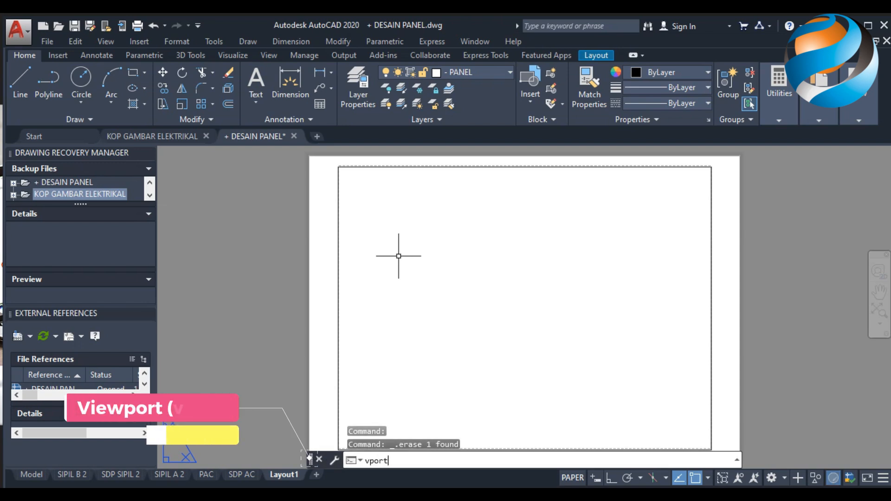
{"action": "key", "text": "Return"}
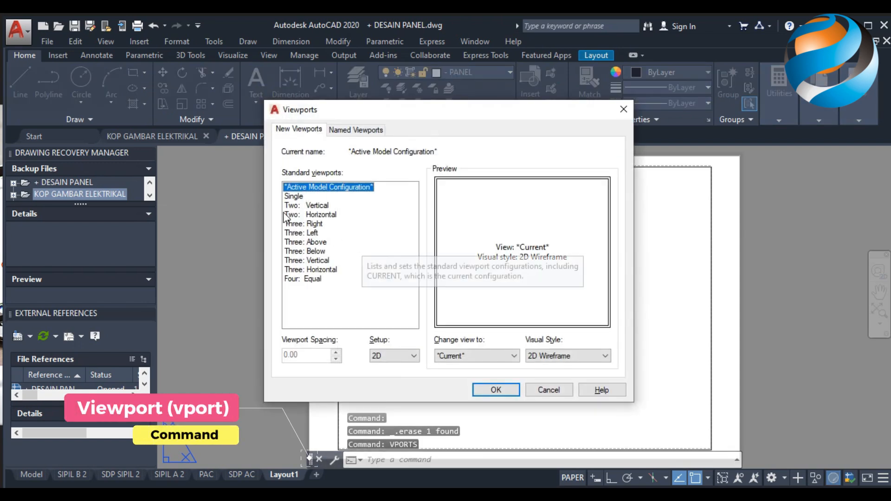
{"action": "left_click", "coordinate": [293, 214]}
{"action": "left_click", "coordinate": [302, 242]}
{"action": "left_click", "coordinate": [305, 261]}
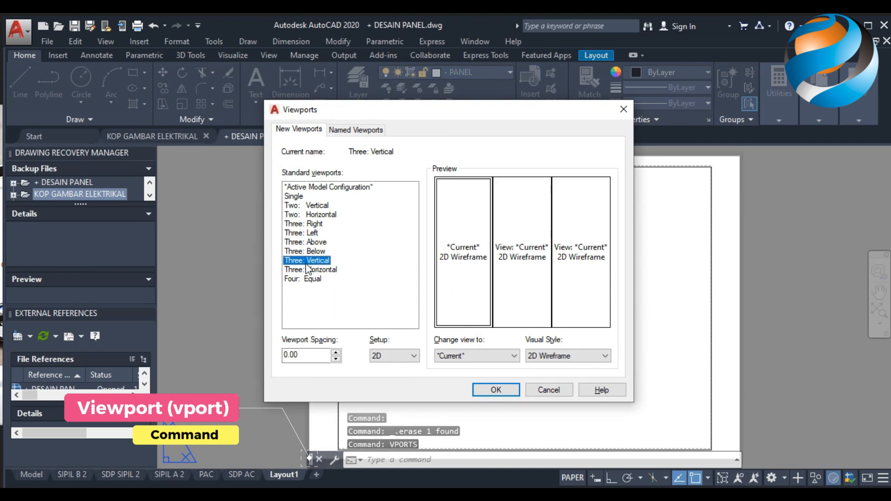
{"action": "left_click", "coordinate": [292, 205]}
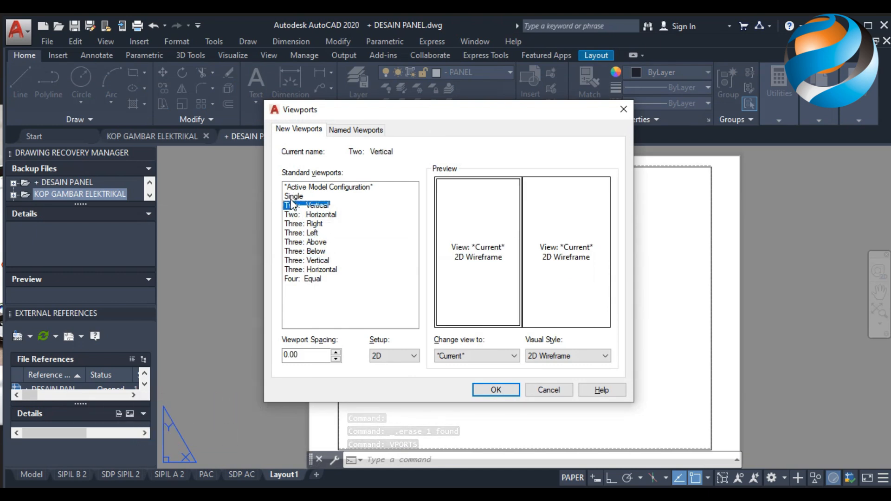
{"action": "left_click", "coordinate": [293, 196]}
{"action": "left_click", "coordinate": [293, 214]}
{"action": "left_click", "coordinate": [300, 242]}
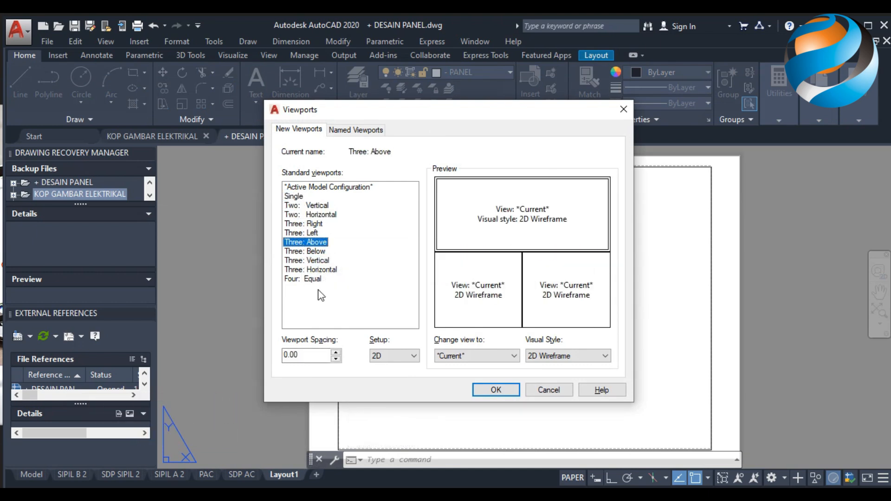
{"action": "left_click", "coordinate": [296, 279]}
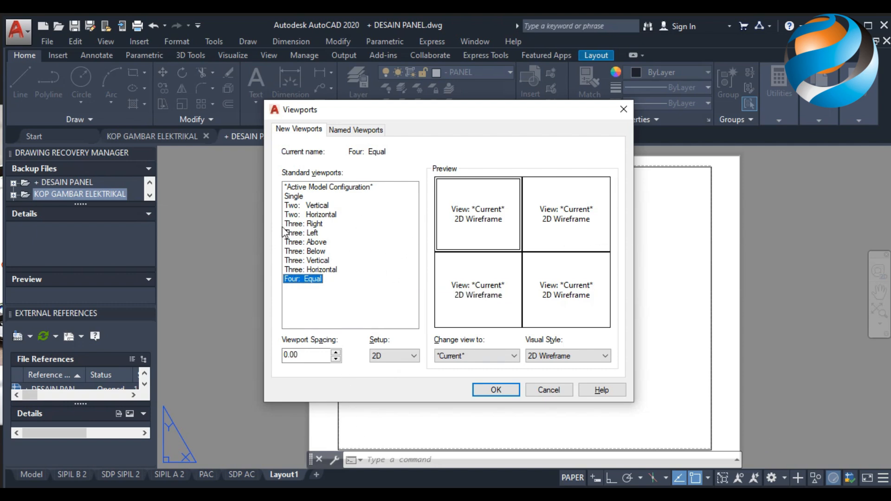
Step: Place a Two: Vertical viewport configuration across the full width of the border rectangle, ending slightly above its lower edge
{"action": "left_click", "coordinate": [306, 205]}
{"action": "left_click", "coordinate": [495, 390]}
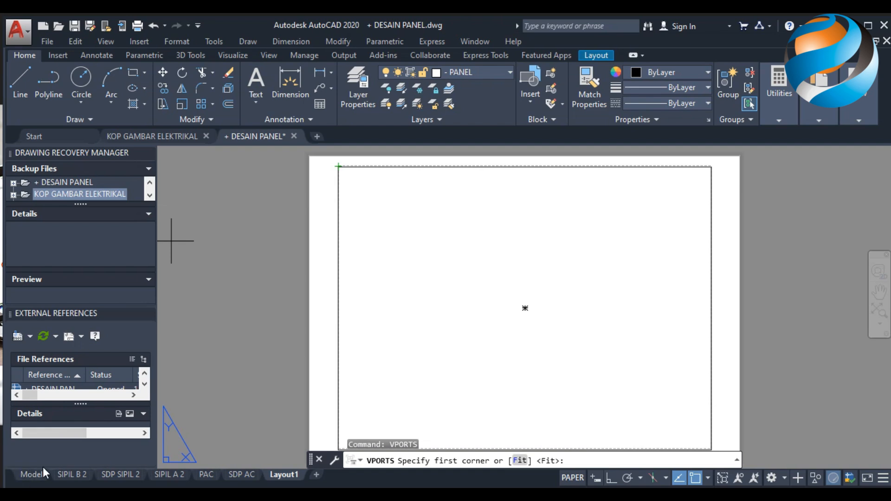
{"action": "left_click", "coordinate": [339, 166]}
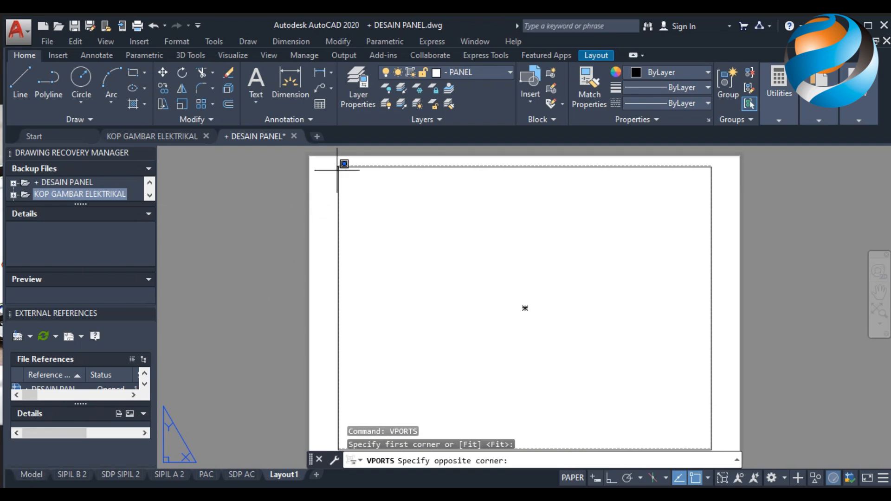
{"action": "left_click", "coordinate": [712, 412]}
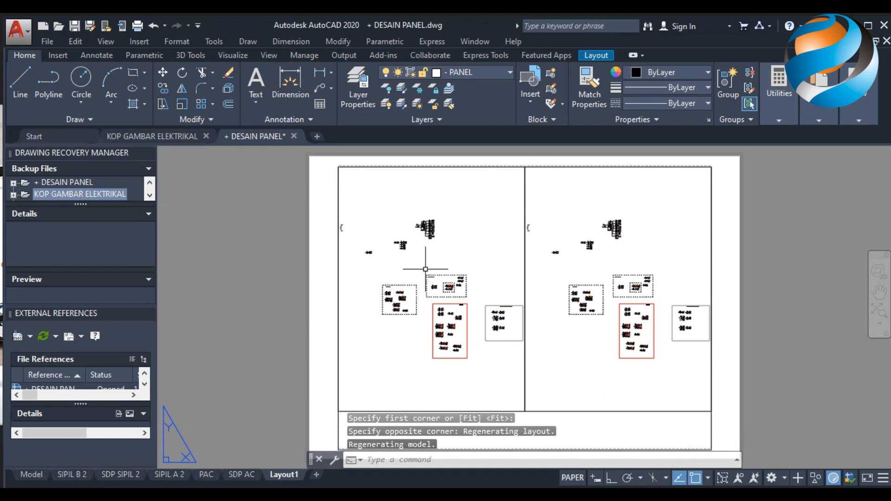
Step: Inspect the two side-by-side viewports as separate objects and delete both from Layout1
{"action": "left_click", "coordinate": [423, 168]}
{"action": "left_click", "coordinate": [568, 166]}
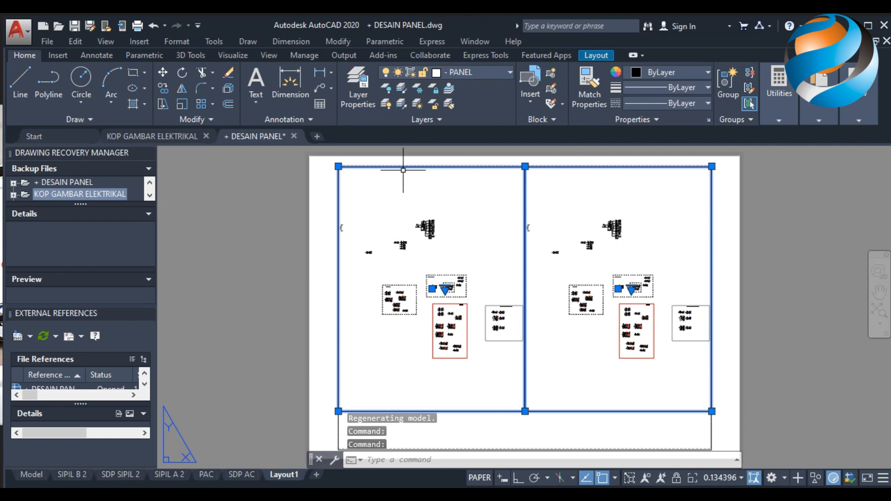
{"action": "left_click", "coordinate": [264, 223]}
{"action": "left_click", "coordinate": [279, 257]}
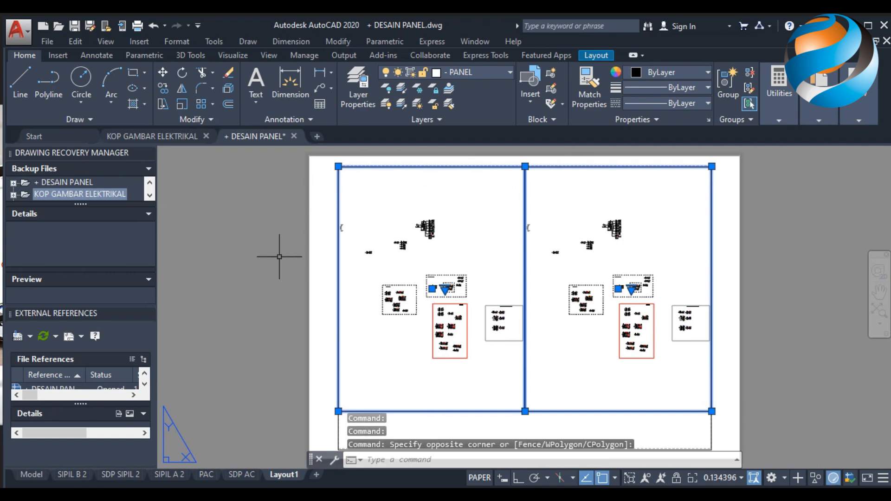
{"action": "key", "text": "Escape"}
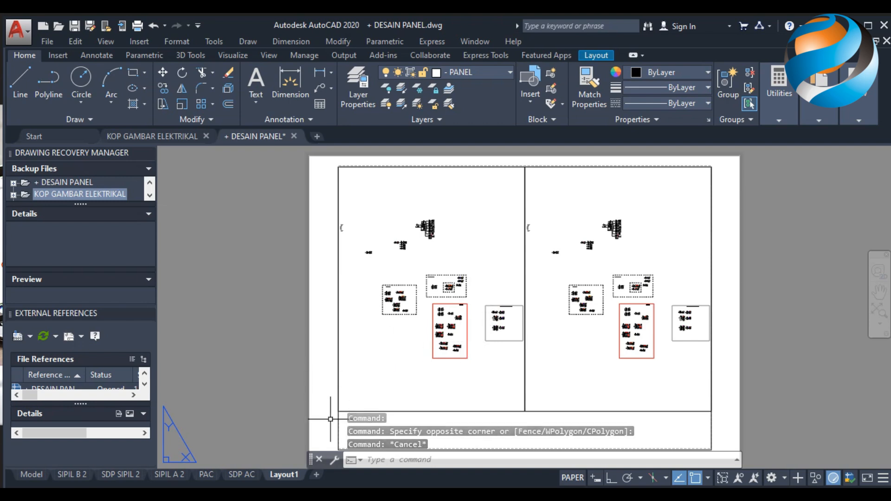
{"action": "left_click", "coordinate": [376, 412]}
{"action": "key", "text": "Delete"}
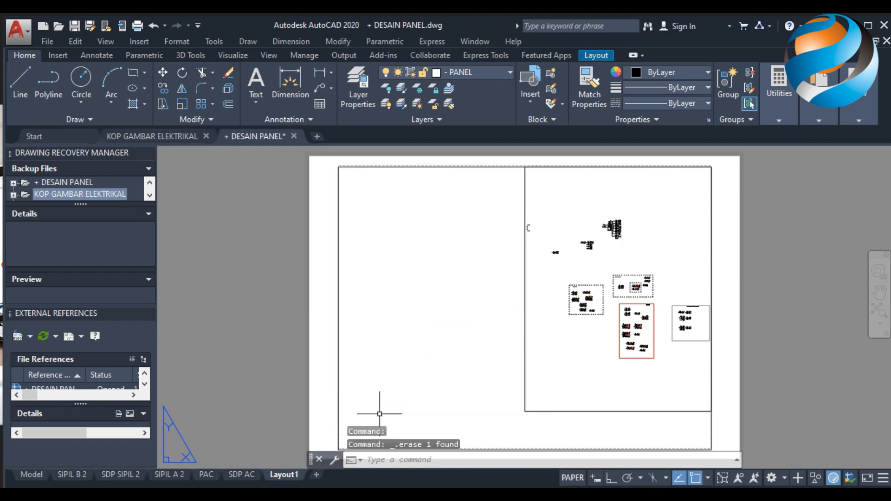
{"action": "left_click", "coordinate": [544, 411]}
{"action": "key", "text": "Delete"}
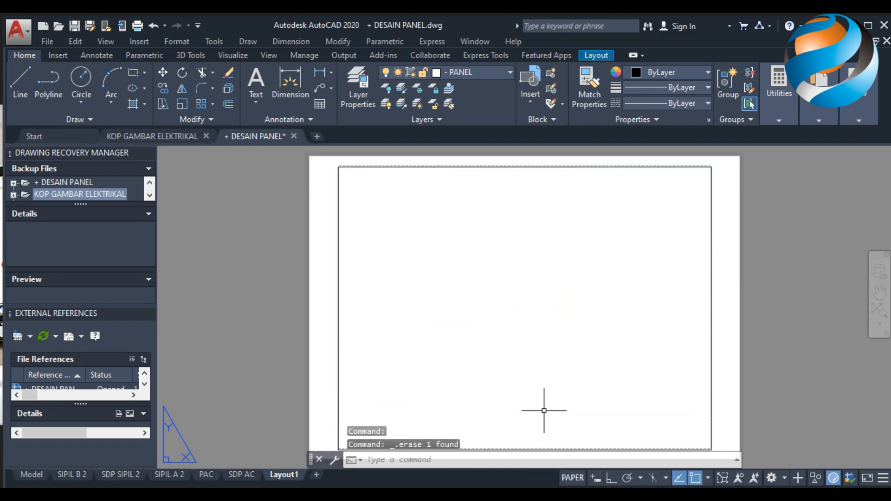
Step: Create a single viewport with MVIEW across the border rectangle's full width, leaving a narrow strip free along its lower edge
{"action": "type", "text": "mv"}
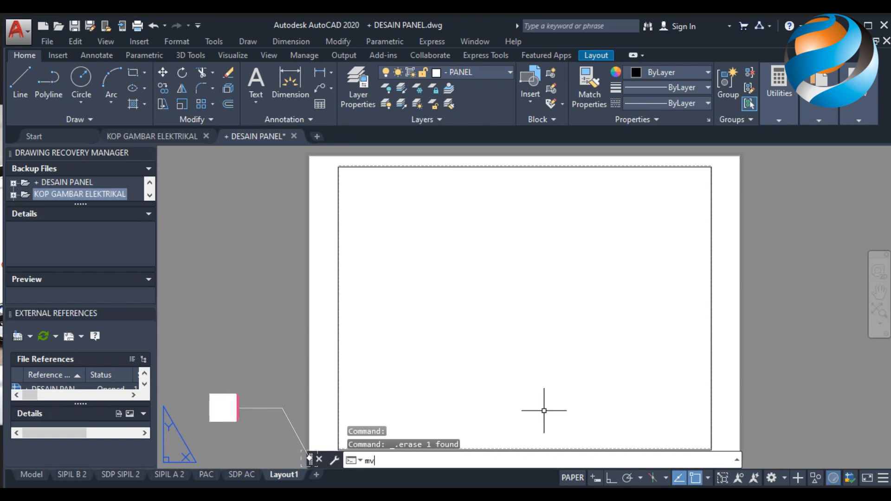
{"action": "key", "text": "Return"}
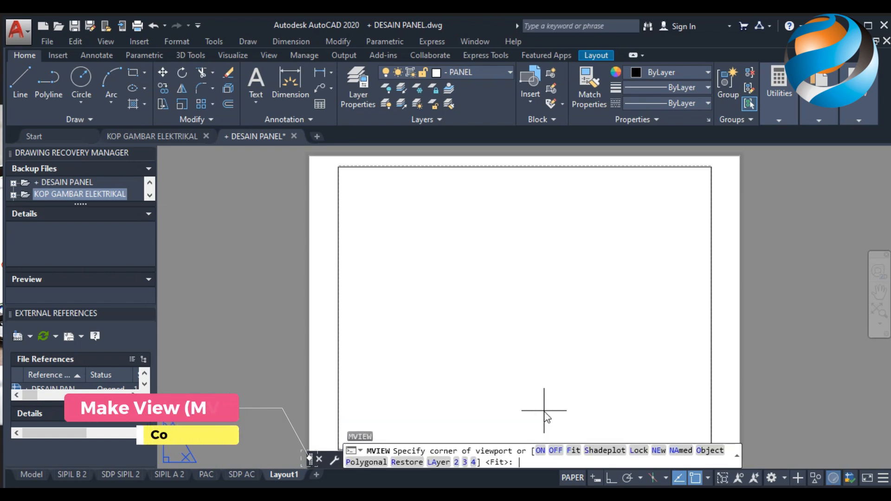
{"action": "left_click", "coordinate": [339, 168]}
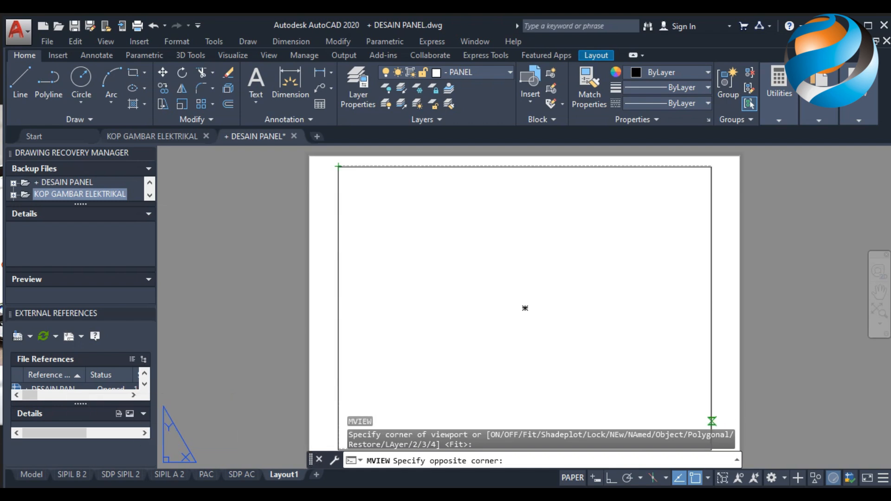
{"action": "left_click", "coordinate": [711, 448]}
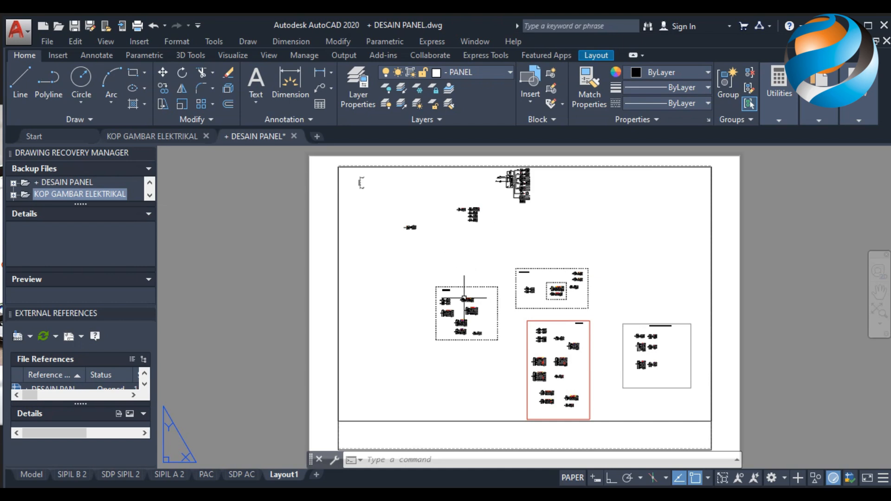
Step: Frame the SDP KEWIRAUSAHAAN diagram and its two load tables inside the new viewport in model space, and return to paper space with PS
{"action": "double_click", "coordinate": [661, 284]}
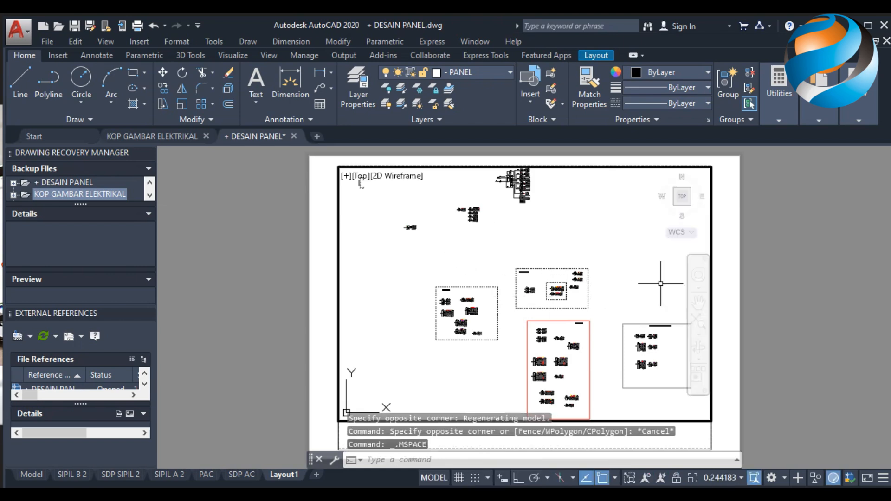
{"action": "type", "text": "MS"}
{"action": "key", "text": "Return"}
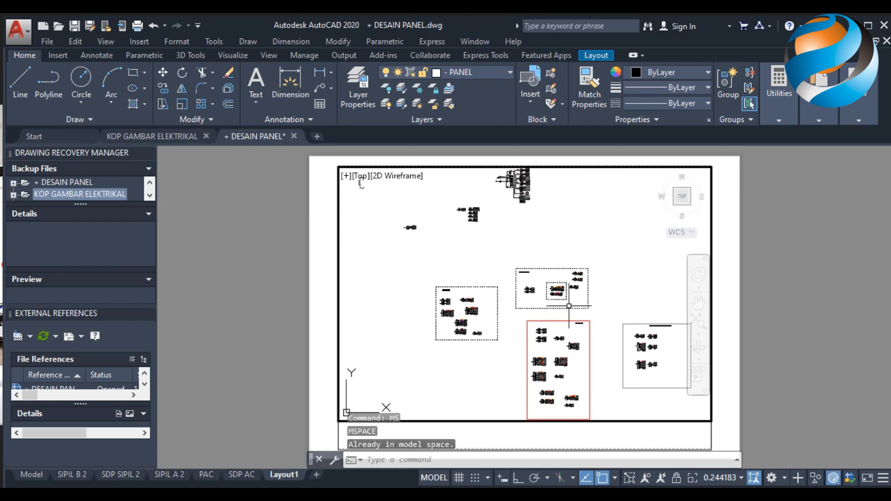
{"action": "scroll", "coordinate": [543, 306], "scroll_direction": "up", "scroll_amount": 8}
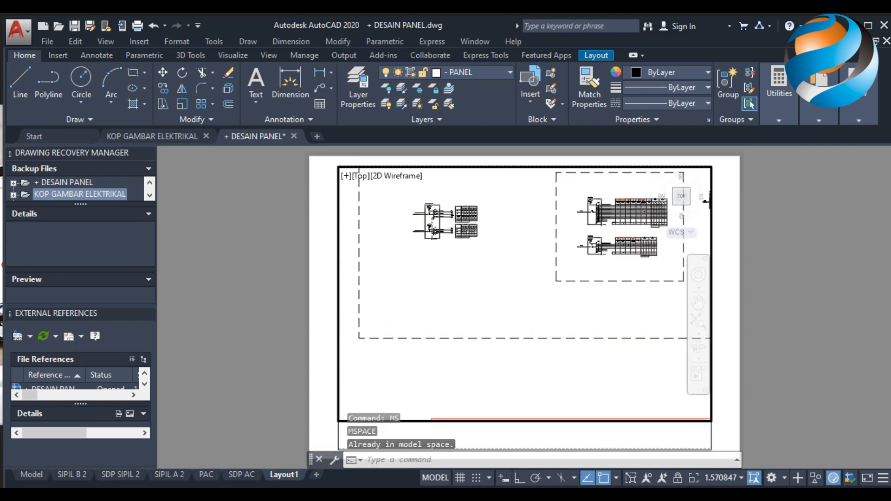
{"action": "scroll", "coordinate": [429, 208], "scroll_direction": "up", "scroll_amount": 8}
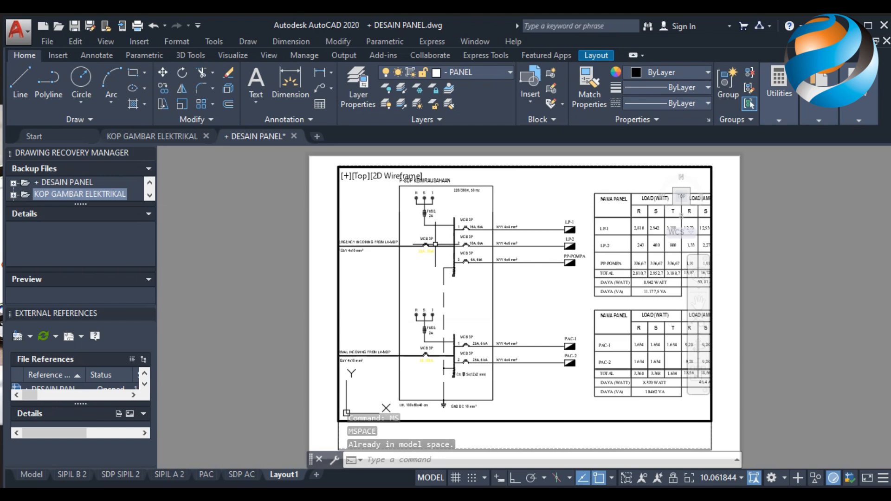
{"action": "scroll", "coordinate": [435, 245], "scroll_direction": "down", "scroll_amount": 2}
{"action": "middle_click_drag", "start_coordinate": [439, 264], "coordinate": [466, 269]}
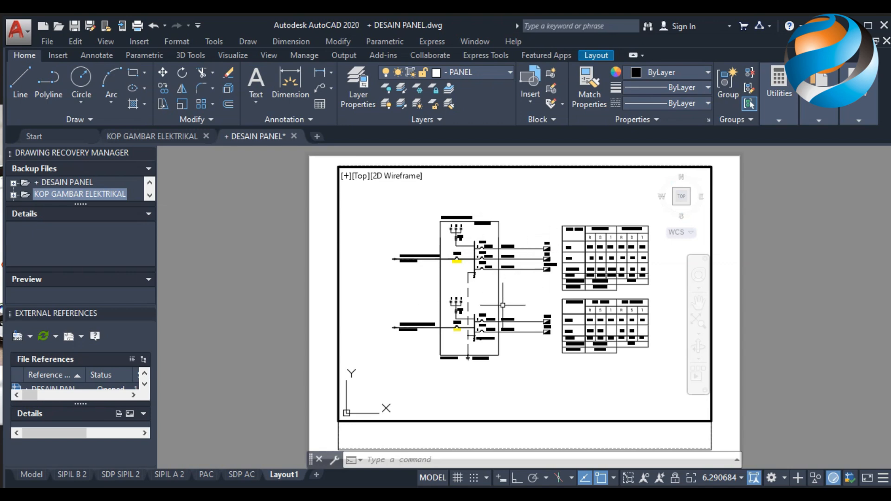
{"action": "mouse_move", "coordinate": [581, 345]}
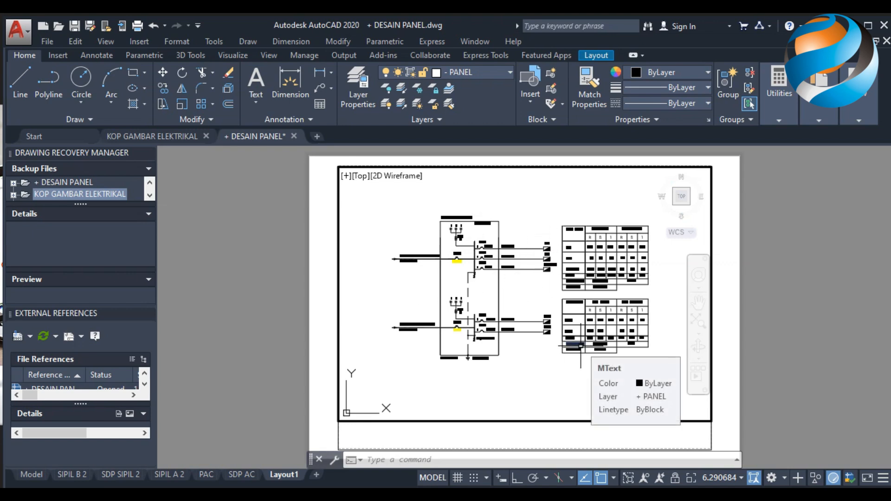
{"action": "type", "text": "PS"}
{"action": "key", "text": "Return"}
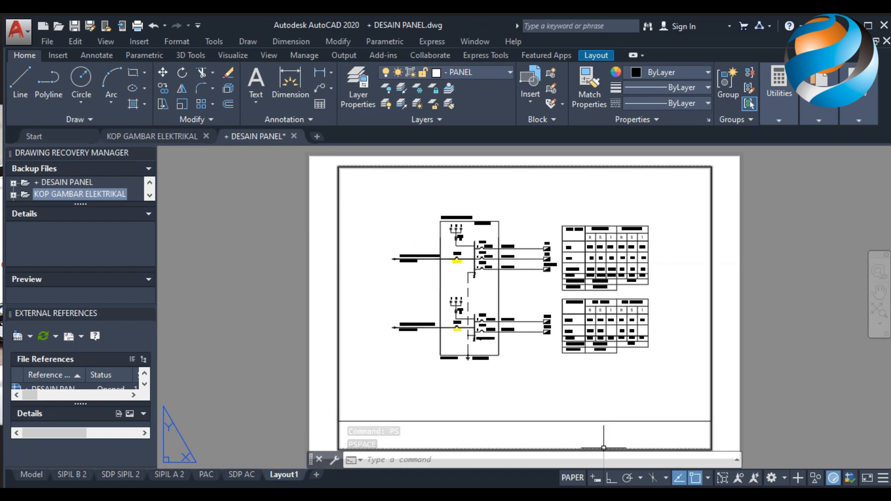
Step: Examine the SDP AC sheet's viewport and its outer frame rectangle as a reference for the layout arrangement
{"action": "left_click", "coordinate": [246, 478]}
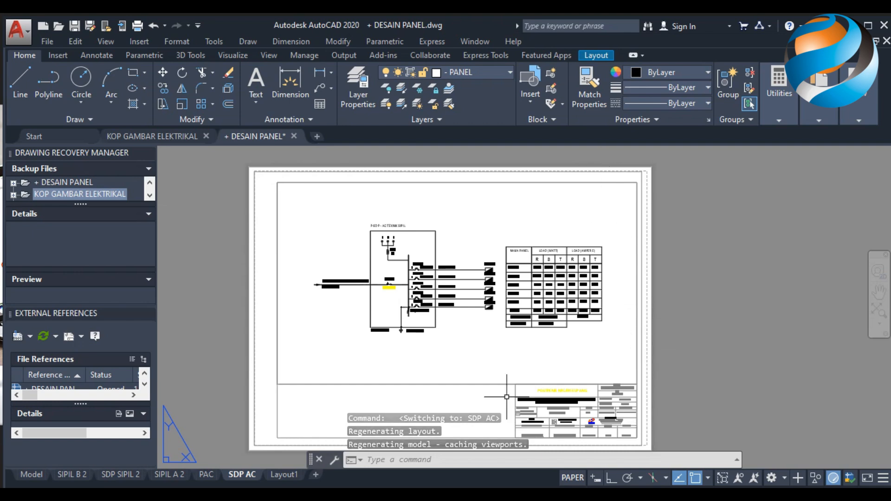
{"action": "left_click", "coordinate": [378, 385]}
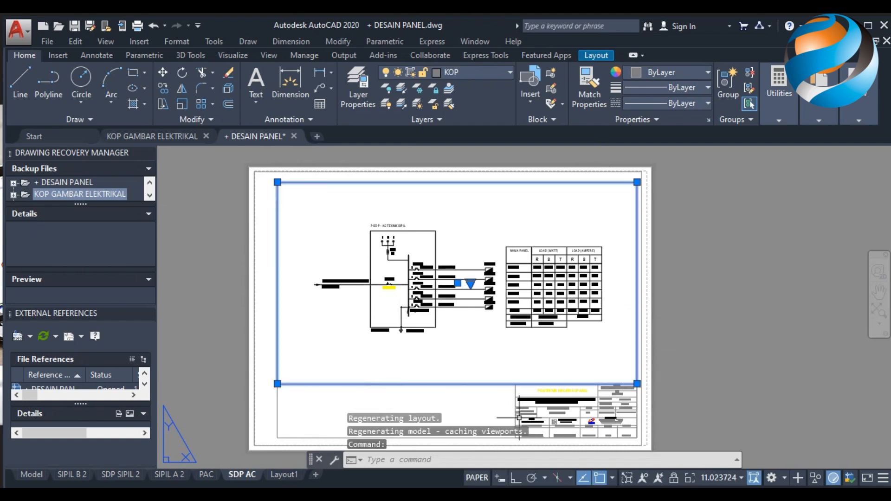
{"action": "left_click", "coordinate": [708, 318]}
{"action": "key", "text": "Escape"}
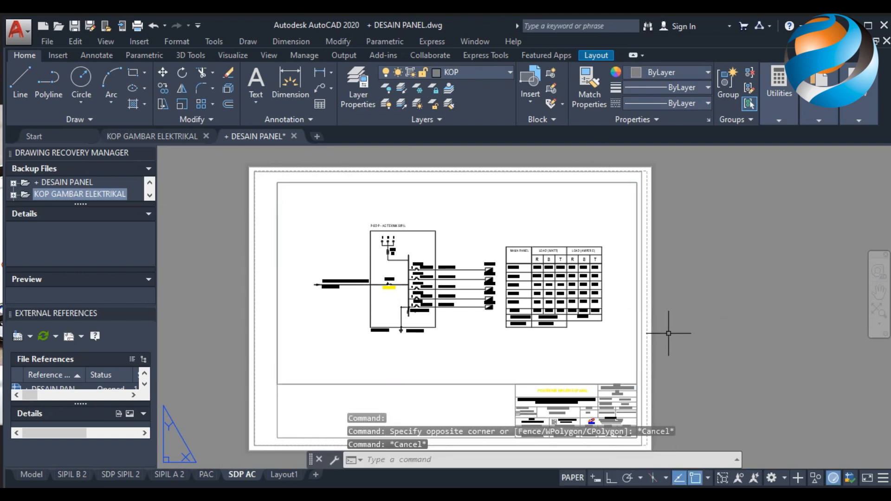
{"action": "left_click", "coordinate": [277, 422]}
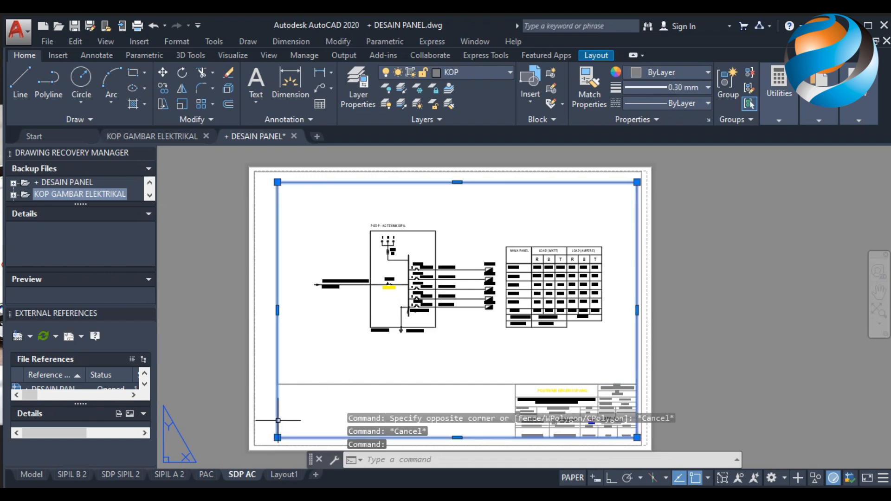
{"action": "key", "text": "Escape"}
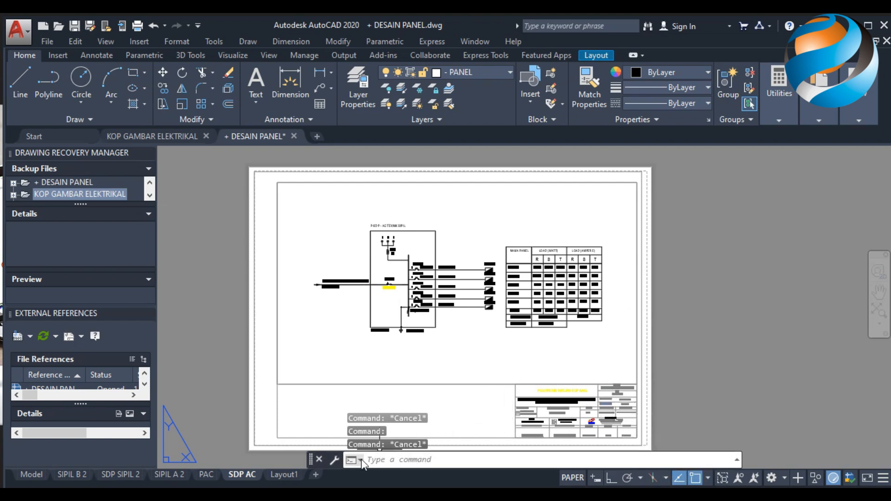
Step: Switch from the SDP AC layout to model space
{"action": "mouse_move", "coordinate": [294, 472]}
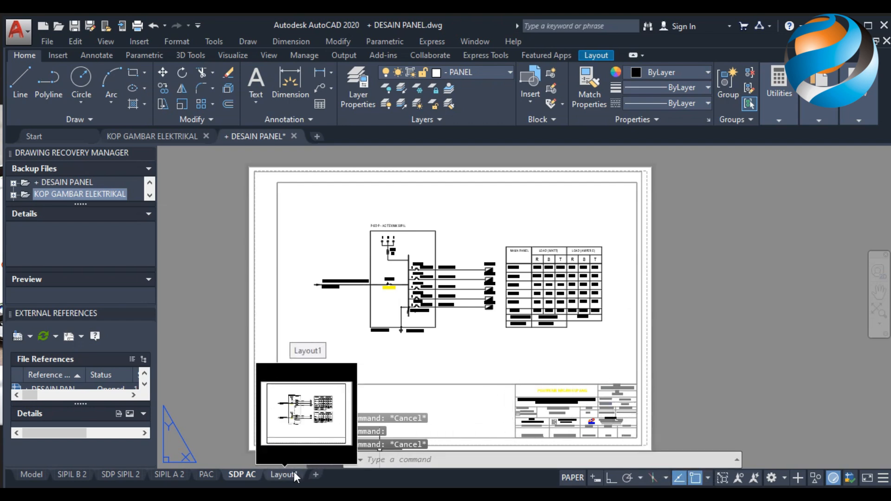
{"action": "mouse_move", "coordinate": [33, 476]}
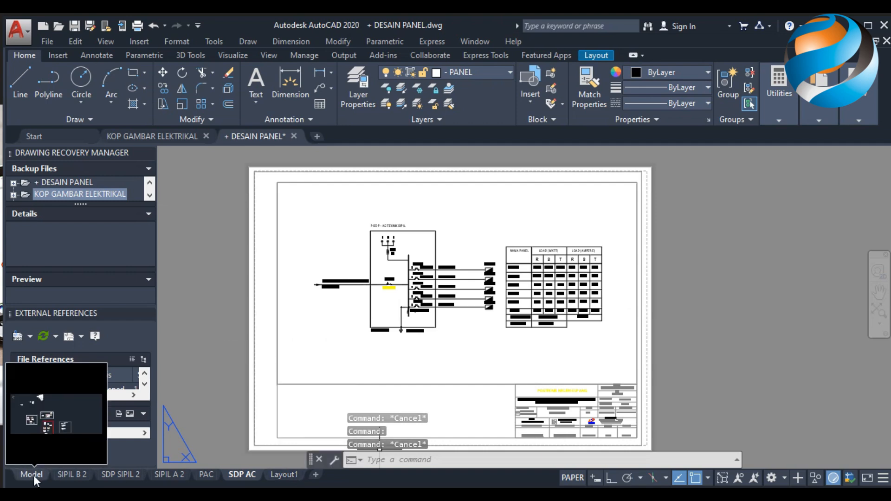
{"action": "left_click", "coordinate": [33, 475]}
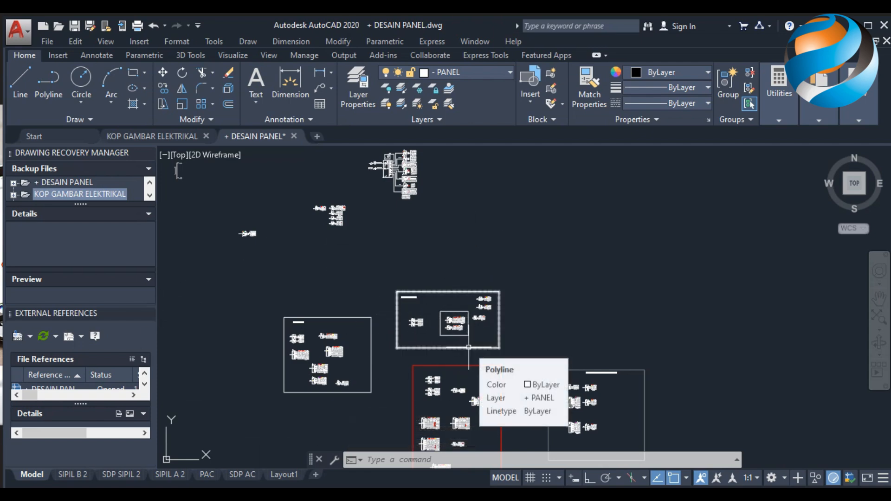
Step: Examine the LVMDP single-line diagram, including the genset with PG AMF, the PLN supply, the transformer and the outgoing breakers
{"action": "left_click", "coordinate": [302, 229]}
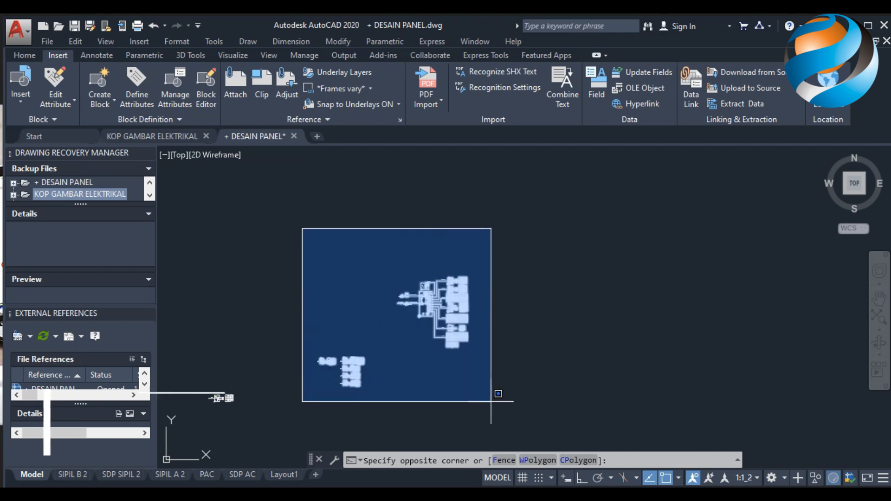
{"action": "left_click", "coordinate": [329, 274]}
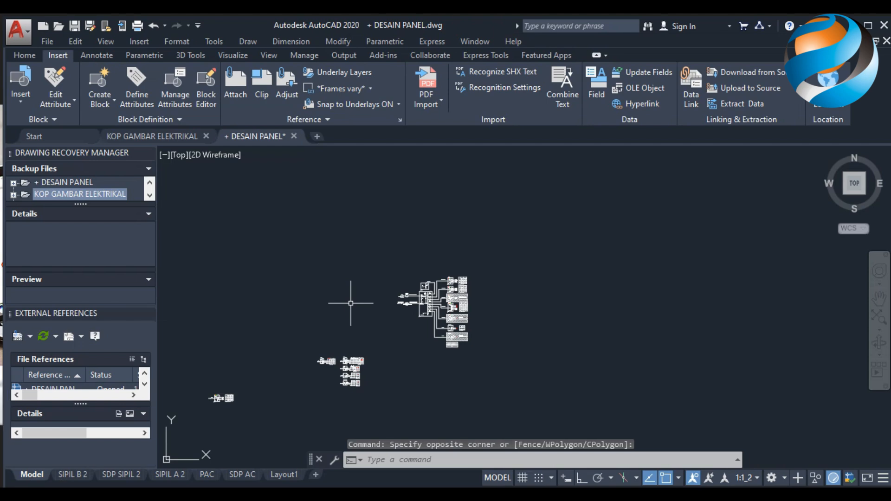
{"action": "scroll", "coordinate": [422, 289], "scroll_direction": "up", "scroll_amount": 8}
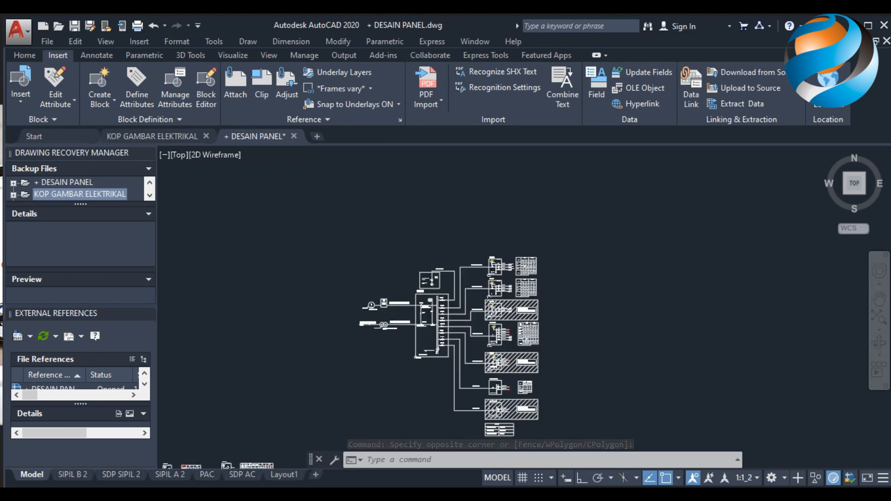
{"action": "scroll", "coordinate": [436, 288], "scroll_direction": "up", "scroll_amount": 4}
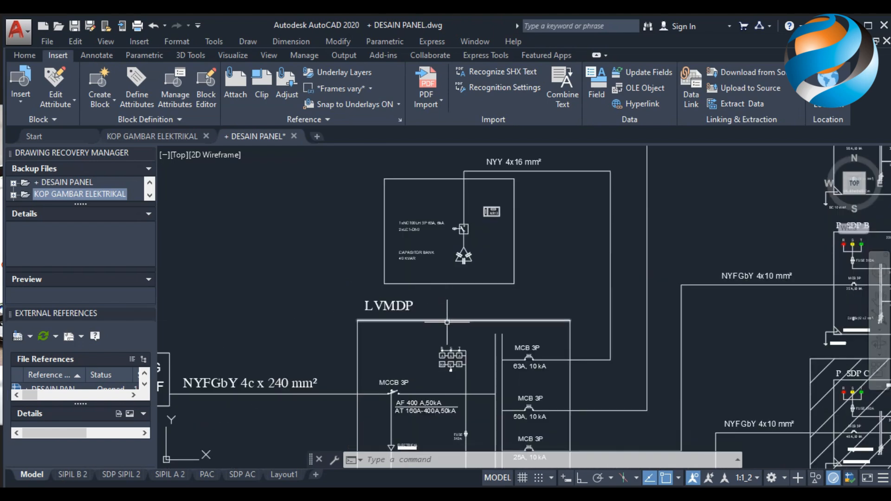
{"action": "mouse_move", "coordinate": [481, 317]}
{"action": "middle_mouse_down"}
{"action": "mouse_move", "coordinate": [421, 311]}
{"action": "mouse_move", "coordinate": [397, 295]}
{"action": "mouse_move", "coordinate": [555, 302]}
{"action": "middle_mouse_up"}
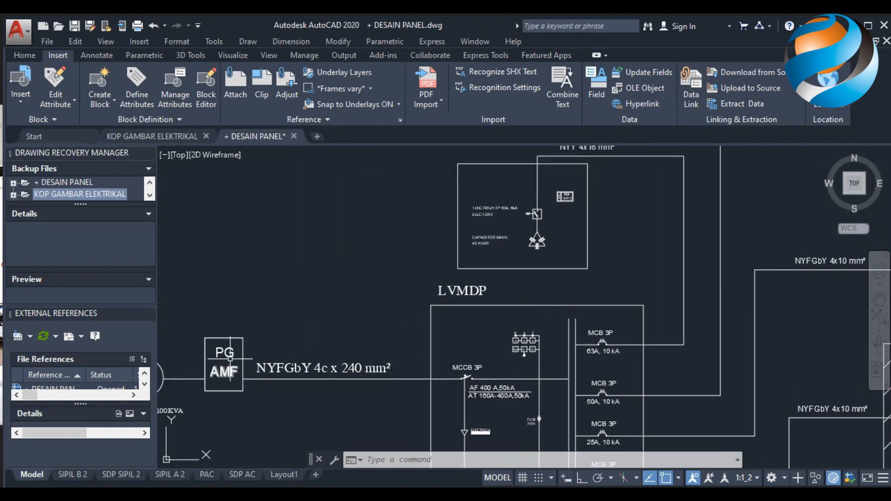
{"action": "middle_click_drag", "start_coordinate": [284, 333], "coordinate": [347, 330]}
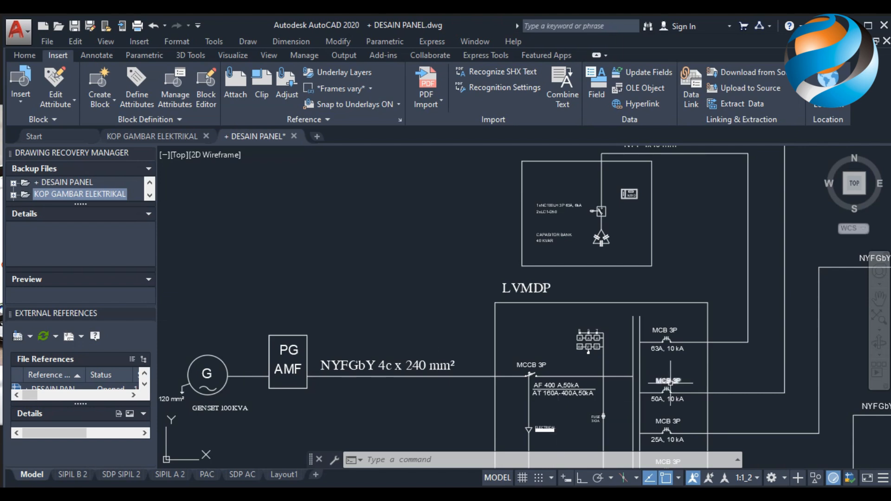
{"action": "middle_click_drag", "start_coordinate": [639, 349], "coordinate": [579, 303]}
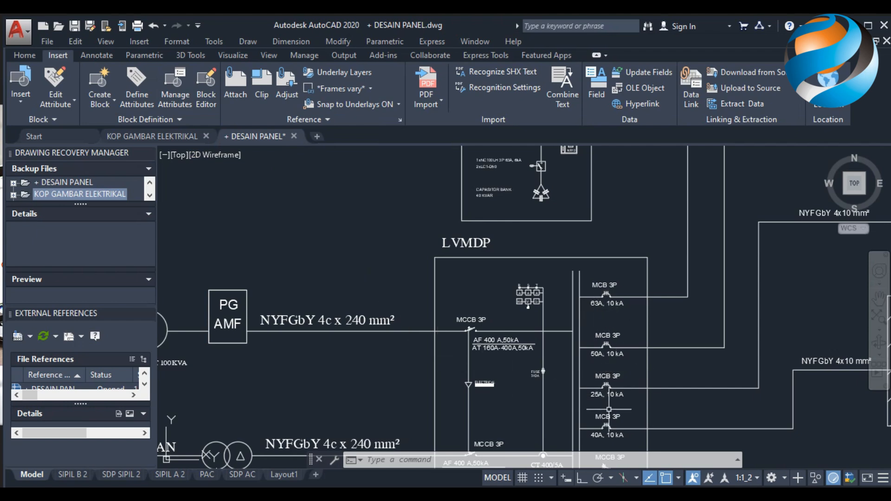
{"action": "middle_click_drag", "start_coordinate": [290, 339], "coordinate": [445, 340]}
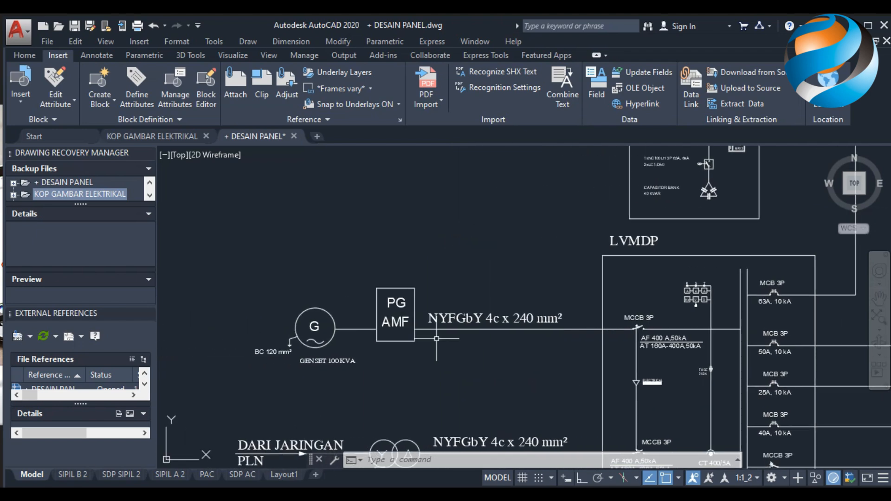
{"action": "middle_click_drag", "start_coordinate": [389, 380], "coordinate": [394, 359]}
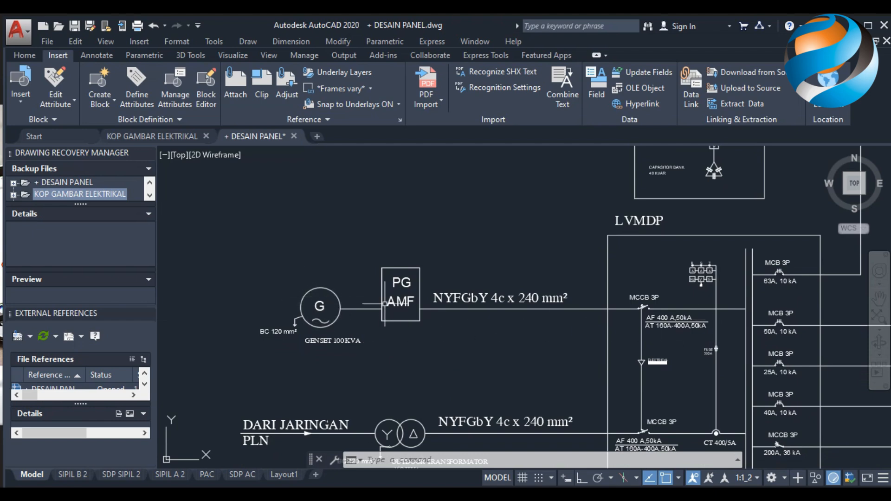
{"action": "scroll", "coordinate": [412, 399], "scroll_direction": "down", "scroll_amount": 3}
{"action": "middle_click_drag", "start_coordinate": [411, 447], "coordinate": [411, 331]}
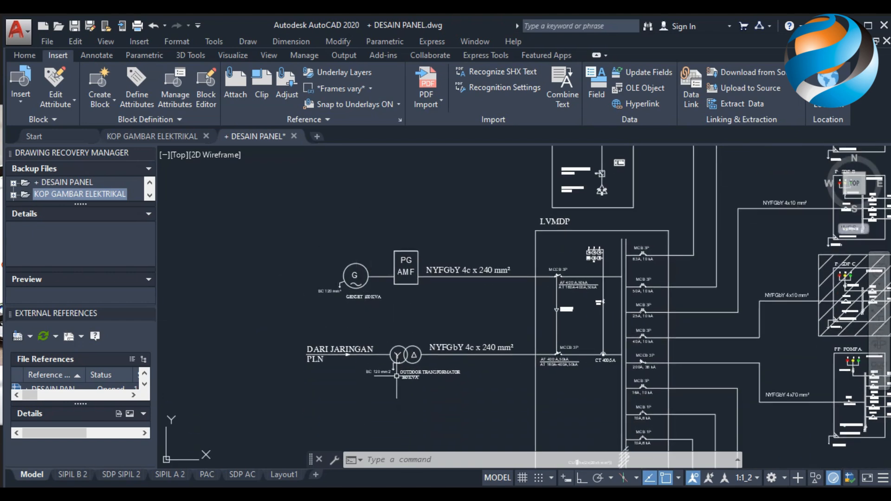
Step: Inspect the star-side circle of the outdoor transformer symbol as a separate object, and review the symbol within the diagram
{"action": "scroll", "coordinate": [404, 364], "scroll_direction": "up", "scroll_amount": 4}
{"action": "left_click", "coordinate": [382, 320]}
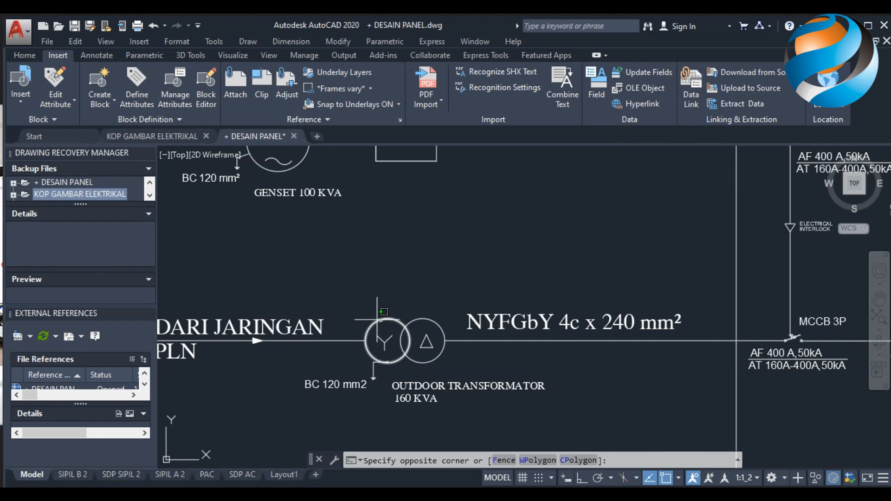
{"action": "left_click", "coordinate": [383, 311]}
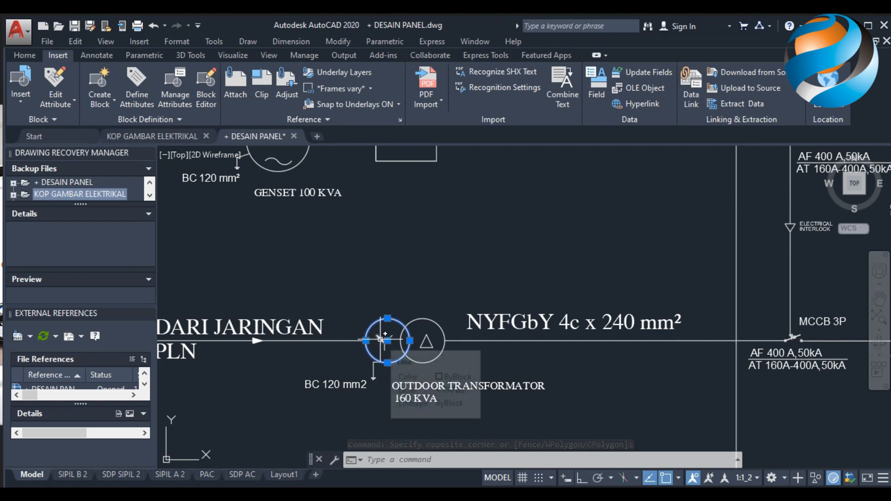
{"action": "left_click", "coordinate": [344, 304]}
{"action": "left_click", "coordinate": [330, 302]}
{"action": "key", "text": "Escape"}
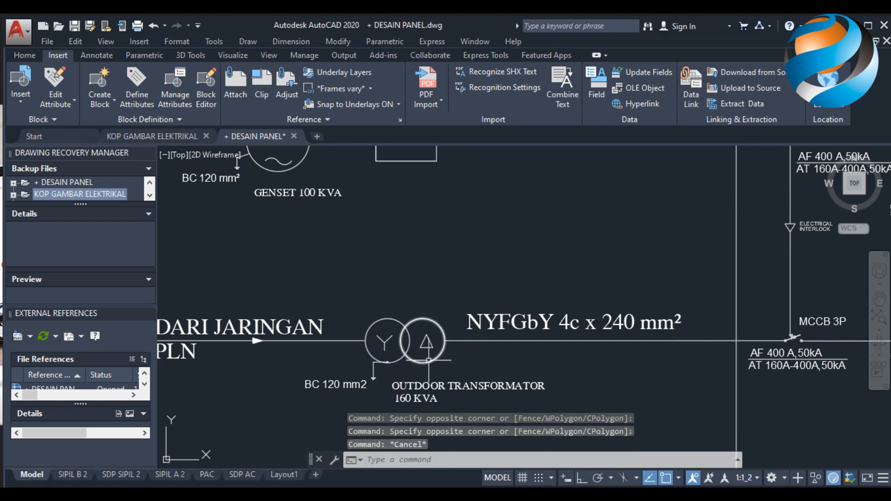
{"action": "scroll", "coordinate": [424, 357], "scroll_direction": "down", "scroll_amount": 5}
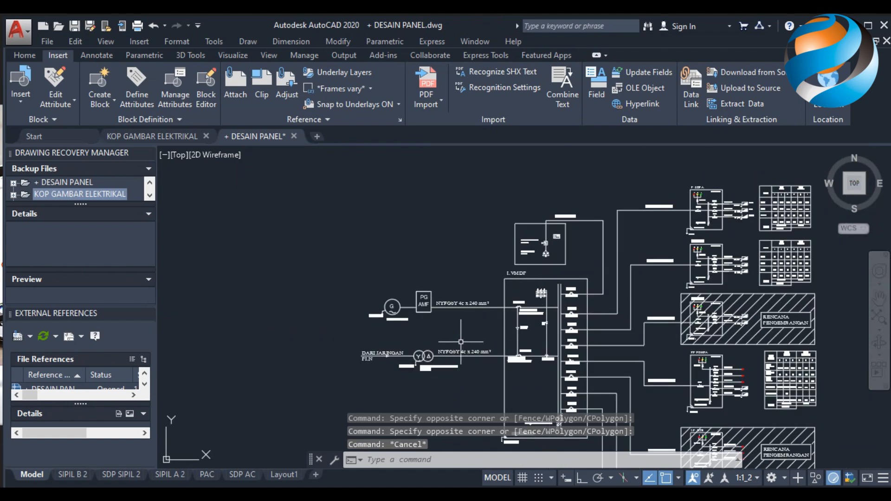
{"action": "scroll", "coordinate": [430, 369], "scroll_direction": "up", "scroll_amount": 4}
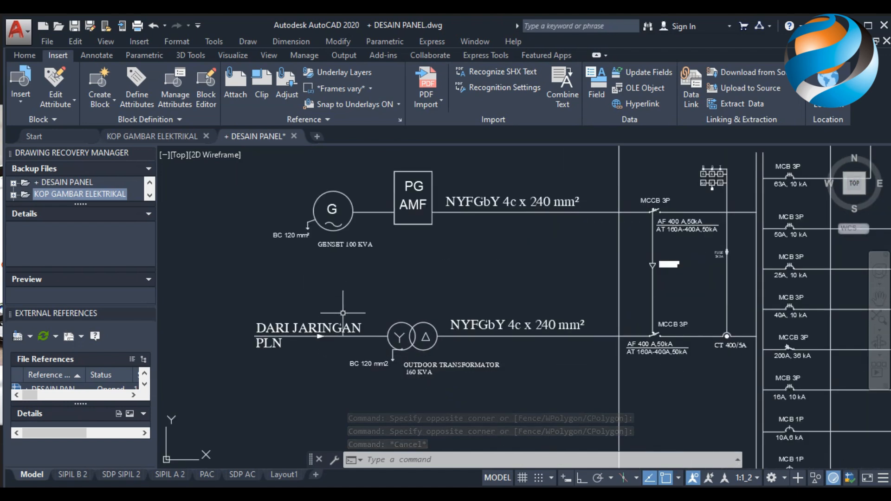
Step: Start a block definition with BLOCK and pick its base point at the lower-left corner of the outdoor transformer symbol
{"action": "scroll", "coordinate": [411, 348], "scroll_direction": "up", "scroll_amount": 4}
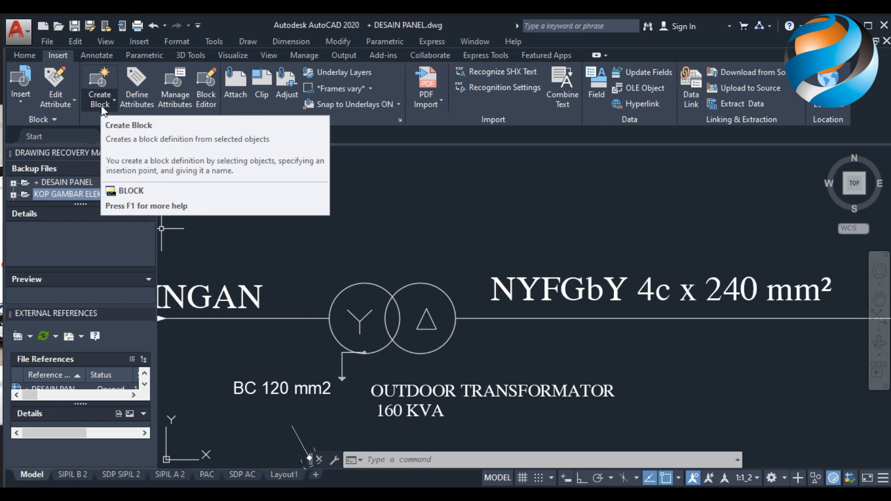
{"action": "type", "text": "BL"}
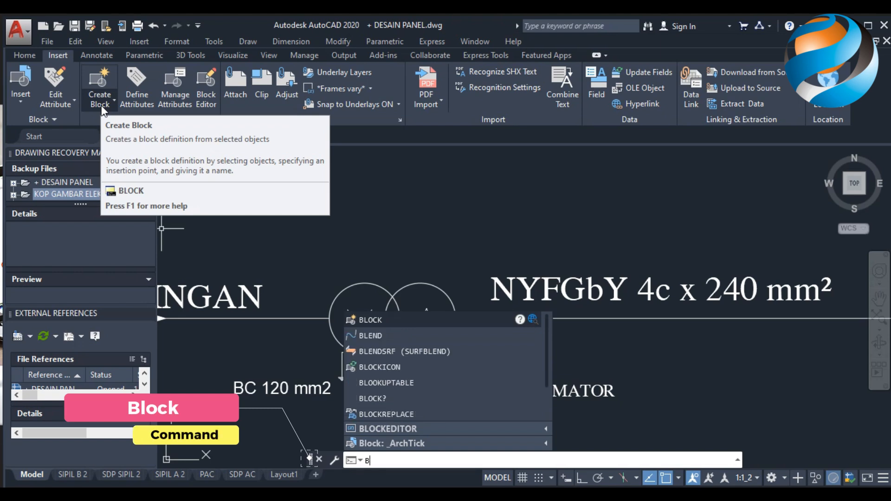
{"action": "key", "text": "Return"}
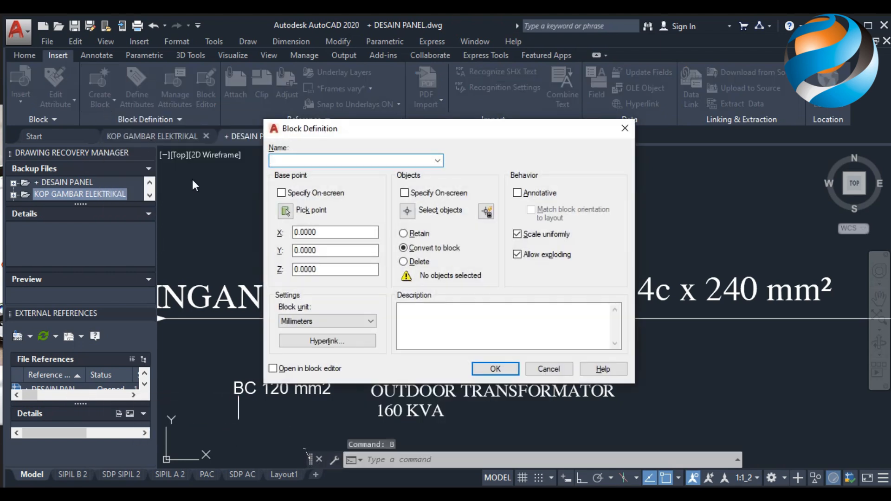
{"action": "left_click", "coordinate": [285, 212]}
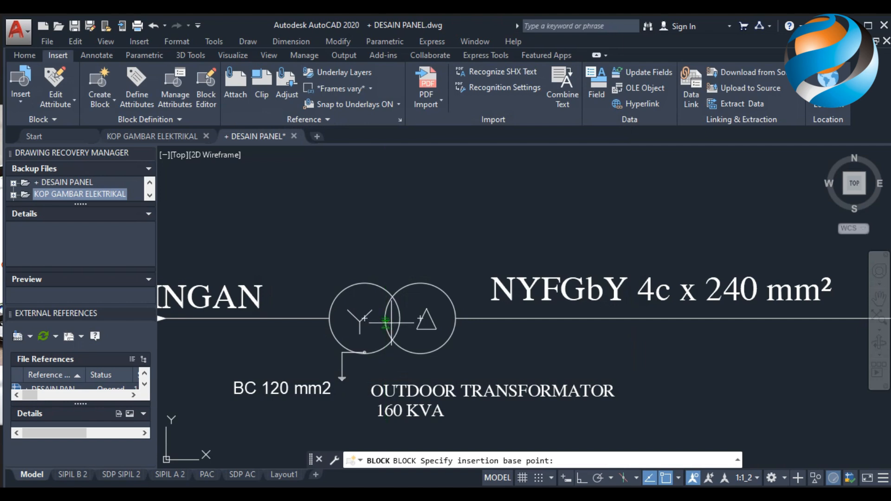
{"action": "left_click", "coordinate": [329, 353]}
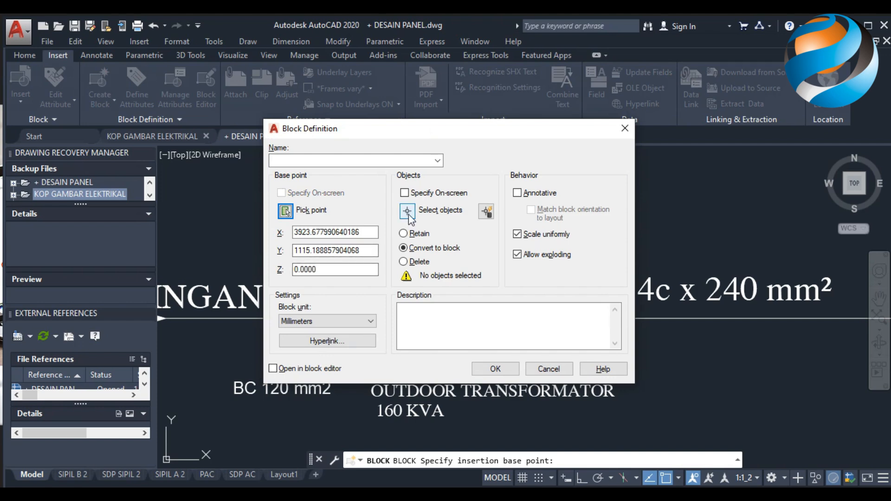
Step: Select both transformer circles with their star and delta symbols as the objects of the block
{"action": "left_click", "coordinate": [408, 212]}
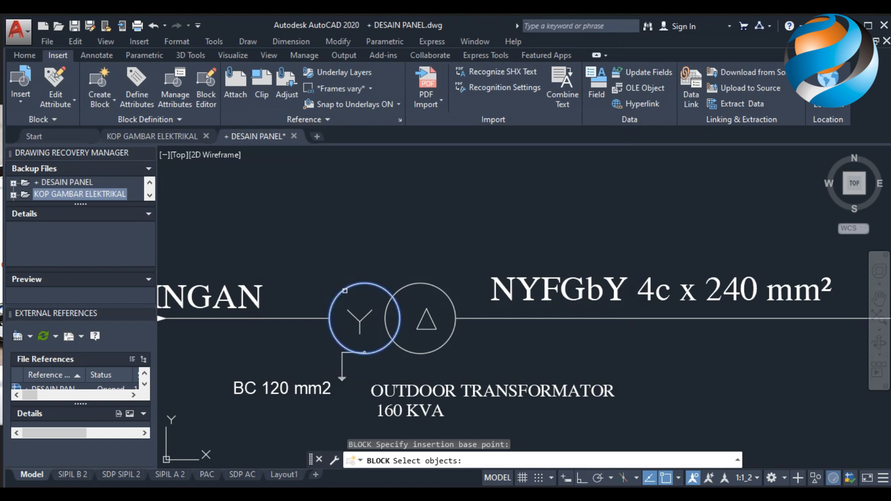
{"action": "left_click", "coordinate": [344, 294]}
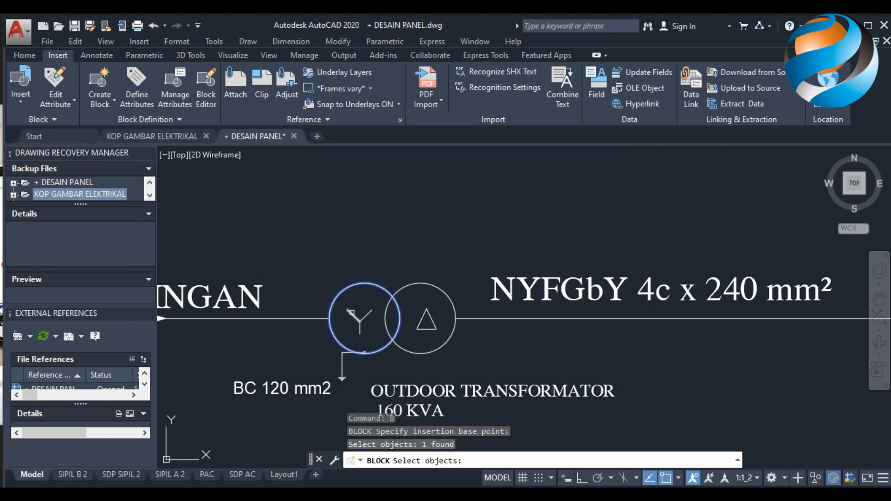
{"action": "left_click", "coordinate": [325, 268]}
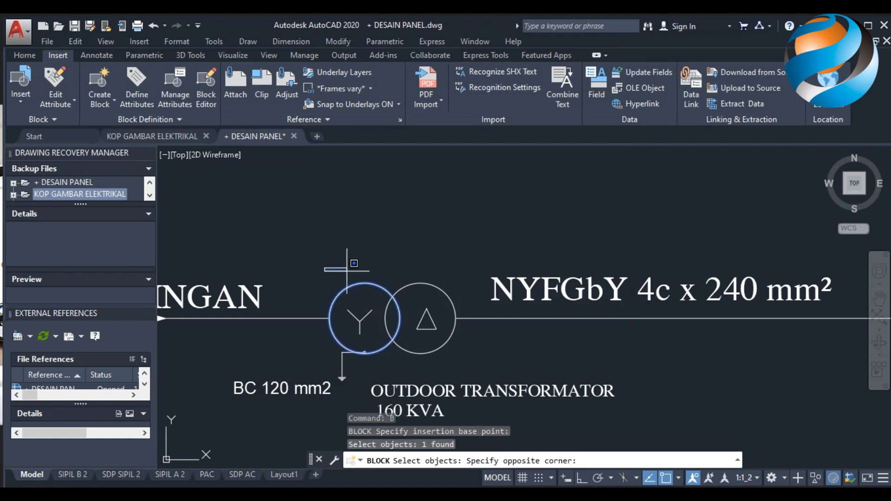
{"action": "left_click", "coordinate": [469, 257]}
{"action": "left_click", "coordinate": [465, 269]}
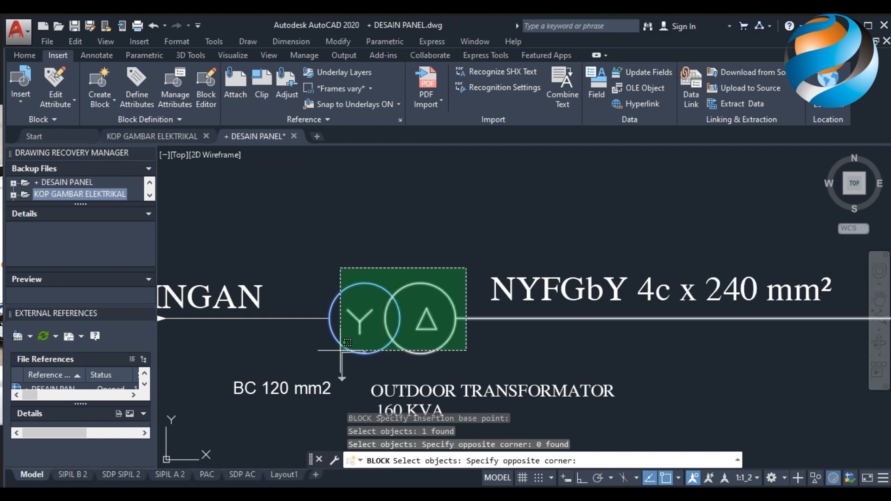
{"action": "left_click", "coordinate": [363, 253]}
{"action": "left_click", "coordinate": [308, 258]}
{"action": "left_click", "coordinate": [459, 352]}
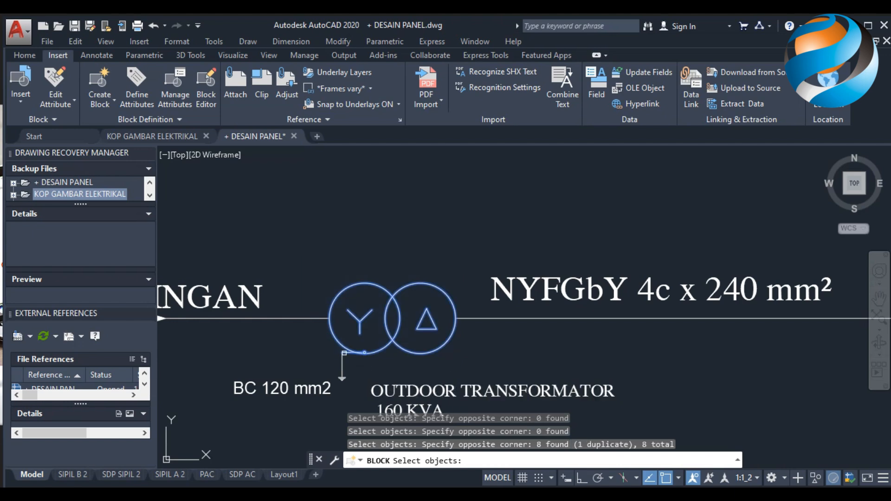
Step: Remove the two grounding lead objects from the selection and create the block with the name Trafo
{"action": "left_click", "coordinate": [344, 354], "text": "shift"}
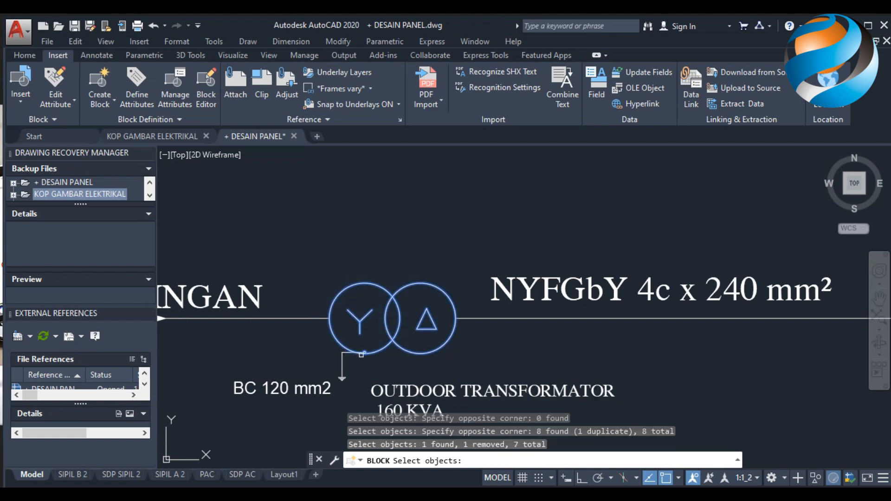
{"action": "left_click", "coordinate": [362, 352], "text": "shift"}
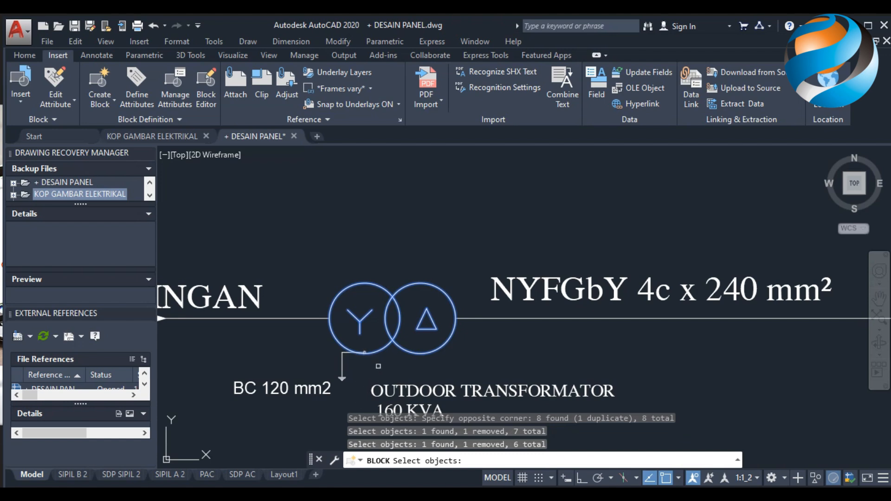
{"action": "key", "text": "Return"}
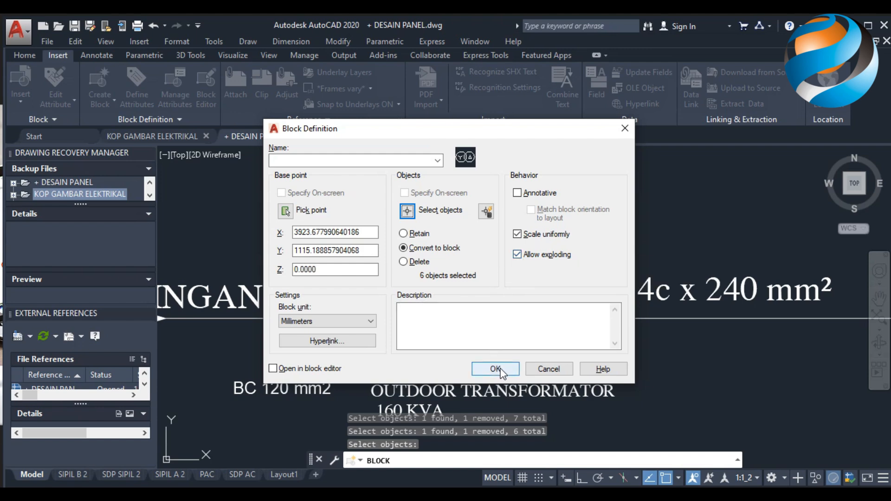
{"action": "left_click", "coordinate": [299, 161]}
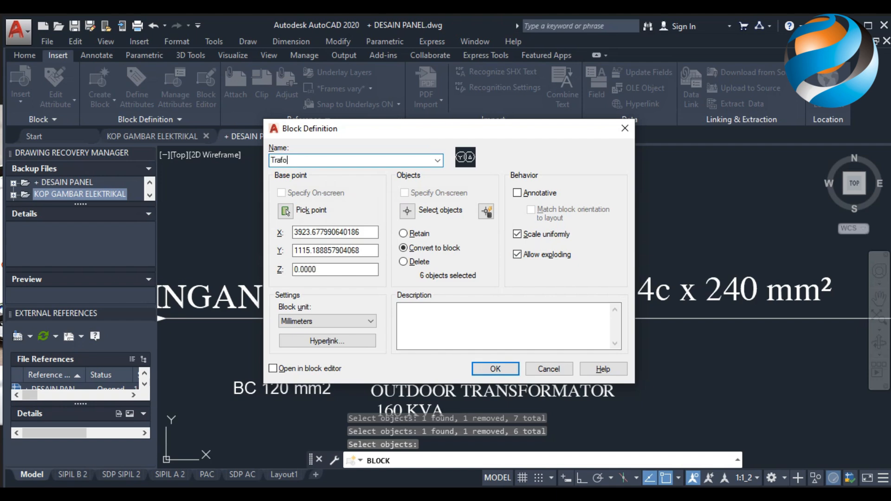
{"action": "left_click", "coordinate": [481, 369]}
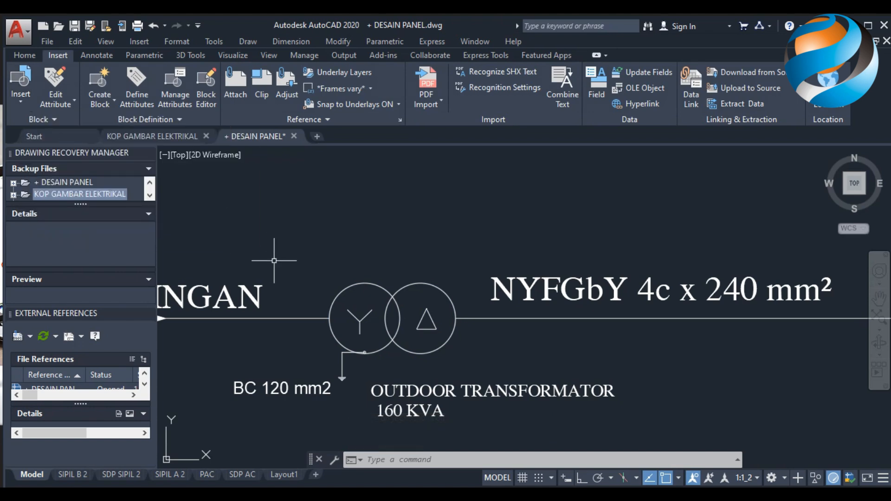
Step: Insert a copy of the Trafo block in the empty area below the OUTDOOR TRANSFORMATOR label
{"action": "type", "text": "I"}
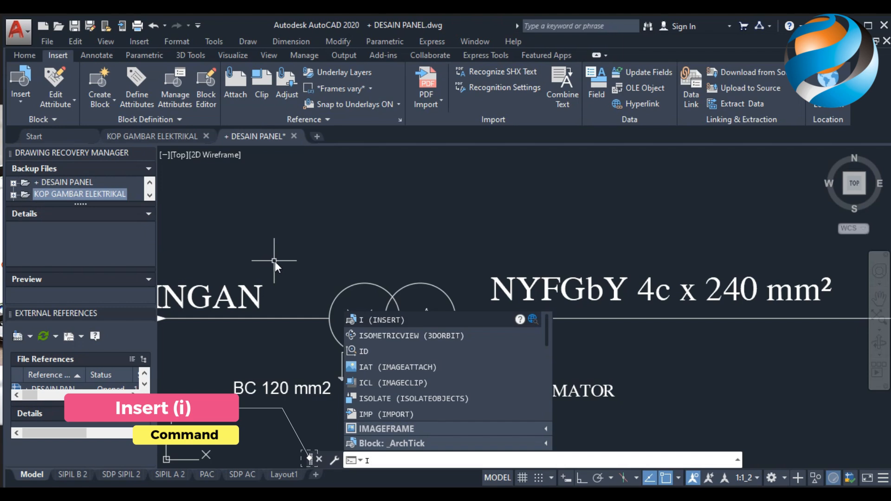
{"action": "key", "text": "Return"}
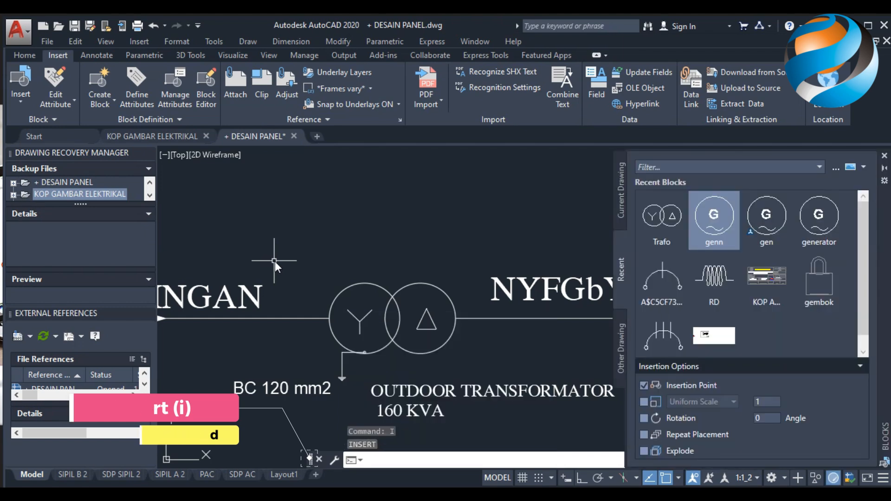
{"action": "left_click", "coordinate": [652, 222]}
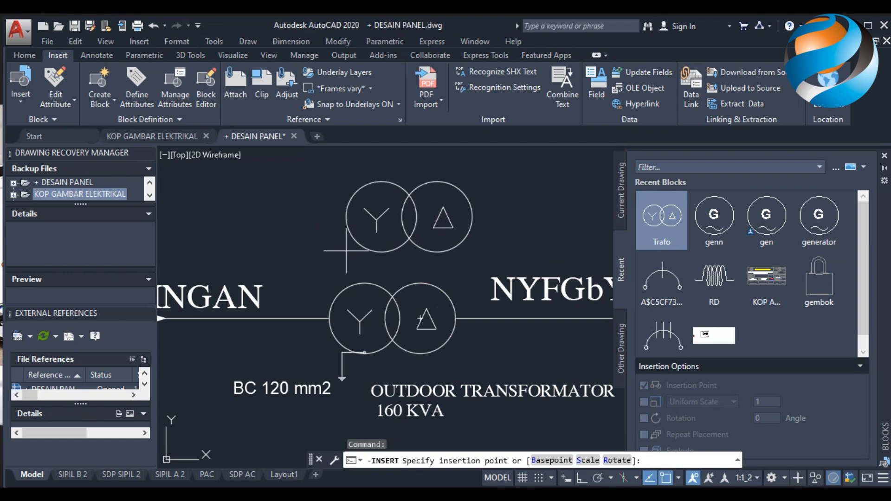
{"action": "scroll", "coordinate": [345, 251], "scroll_direction": "down", "scroll_amount": 4}
{"action": "scroll", "coordinate": [345, 250], "scroll_direction": "down", "scroll_amount": 3}
{"action": "scroll", "coordinate": [340, 341], "scroll_direction": "up", "scroll_amount": 3}
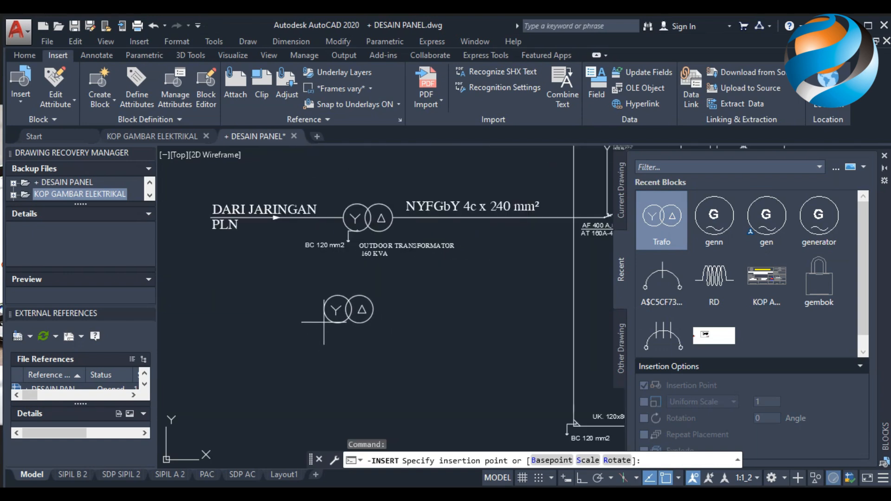
{"action": "left_click", "coordinate": [339, 332]}
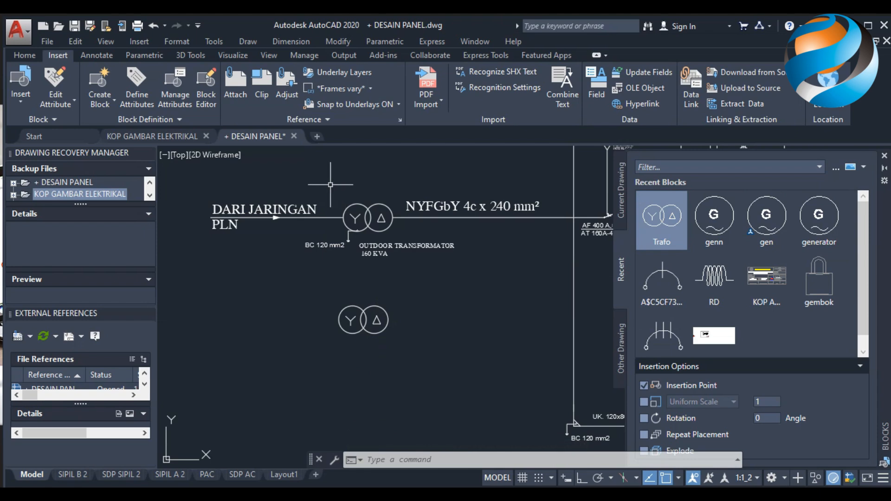
Step: Examine the current drawing's block gallery and the inserted transformer symbol within the whole single-line diagram
{"action": "mouse_move", "coordinate": [654, 216]}
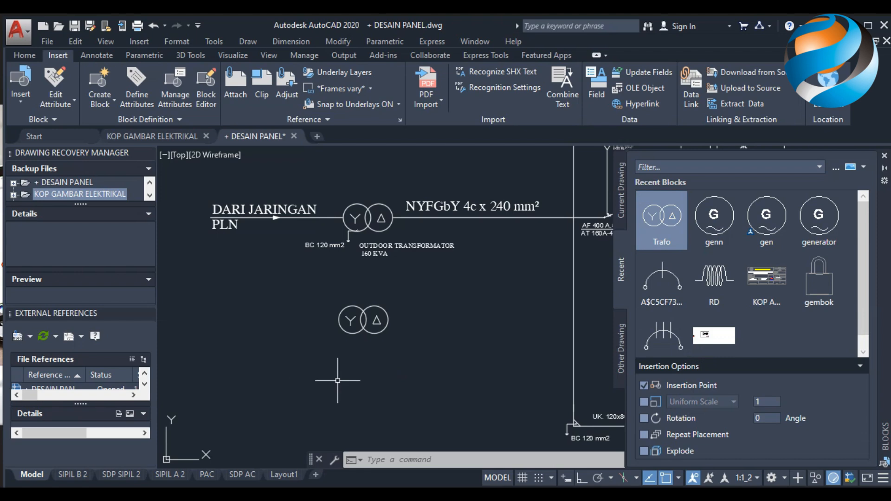
{"action": "scroll", "coordinate": [338, 381], "scroll_direction": "down", "scroll_amount": 5}
{"action": "mouse_move", "coordinate": [472, 351]}
{"action": "middle_mouse_down"}
{"action": "mouse_move", "coordinate": [390, 266]}
{"action": "mouse_move", "coordinate": [445, 288]}
{"action": "middle_mouse_up"}
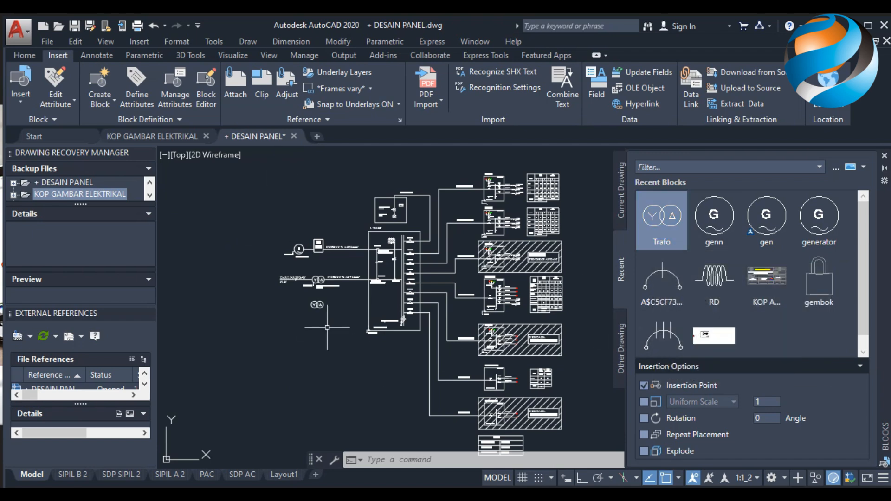
{"action": "left_click", "coordinate": [20, 107]}
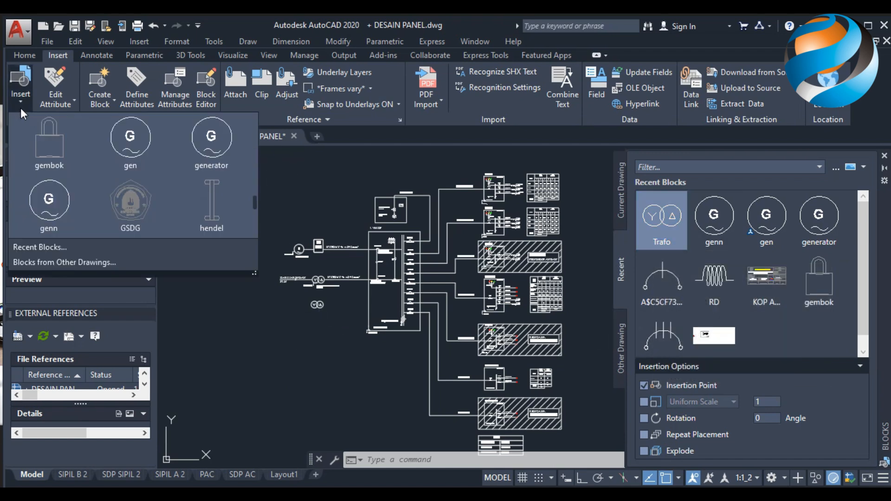
{"action": "left_click", "coordinate": [314, 346]}
{"action": "scroll", "coordinate": [313, 341], "scroll_direction": "down", "scroll_amount": 5}
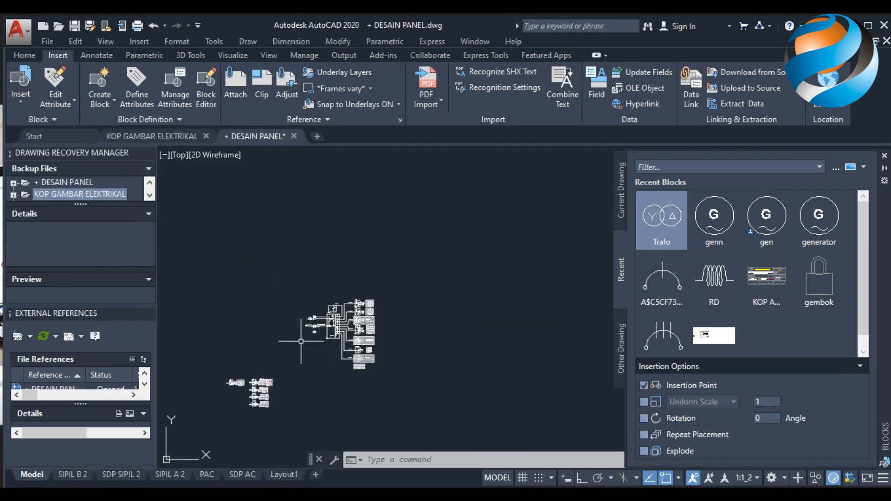
{"action": "scroll", "coordinate": [301, 341], "scroll_direction": "up", "scroll_amount": 8}
{"action": "middle_click_drag", "start_coordinate": [352, 384], "coordinate": [230, 386]}
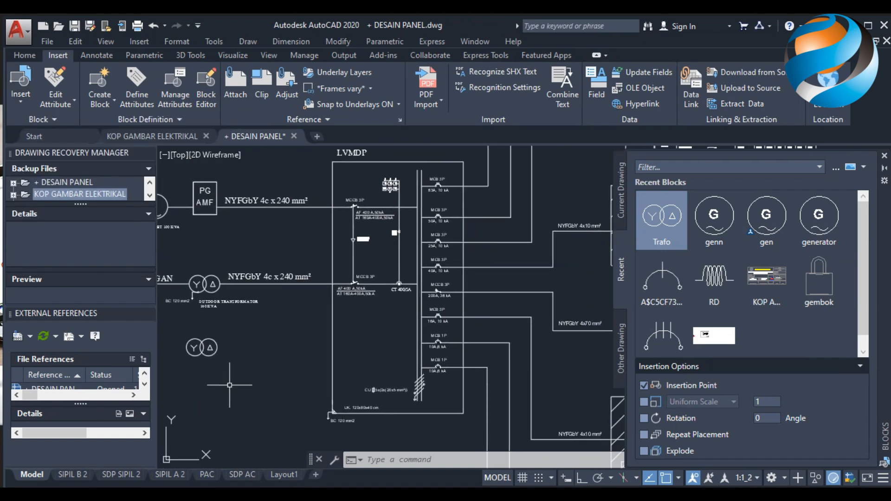
{"action": "scroll", "coordinate": [278, 352], "scroll_direction": "down", "scroll_amount": 4}
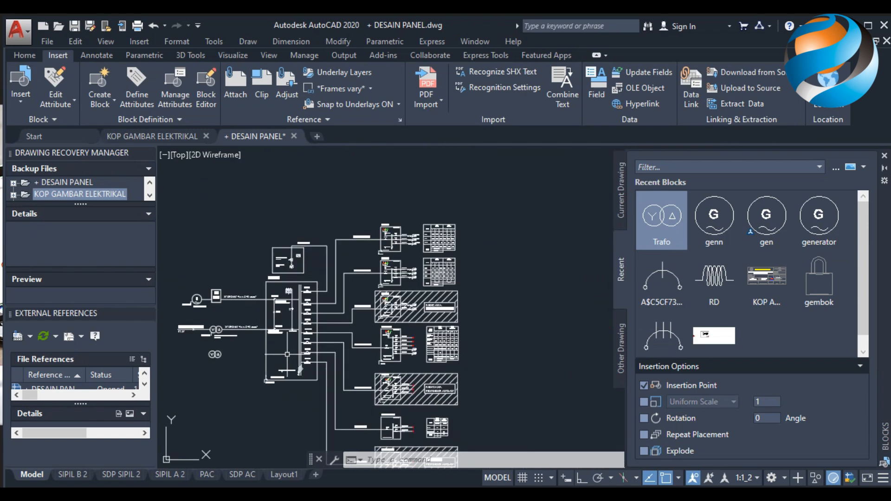
{"action": "scroll", "coordinate": [317, 320], "scroll_direction": "down", "scroll_amount": 3}
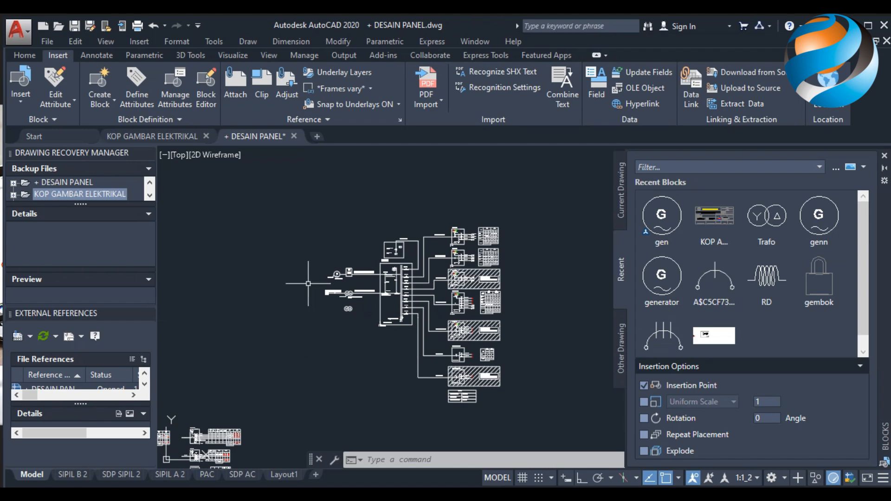
Step: Start a block definition on the SDP AC layout with its base point at the title block's lower-left corner
{"action": "left_click", "coordinate": [238, 475]}
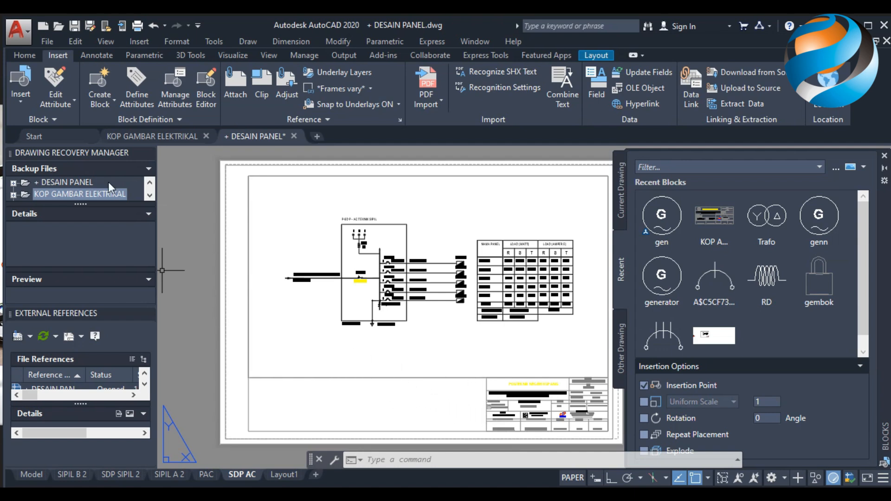
{"action": "left_click", "coordinate": [103, 105]}
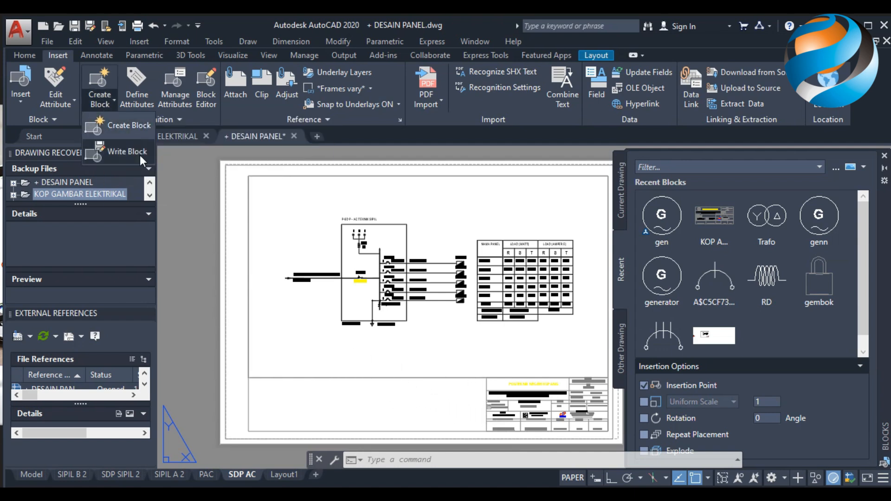
{"action": "left_click", "coordinate": [121, 133]}
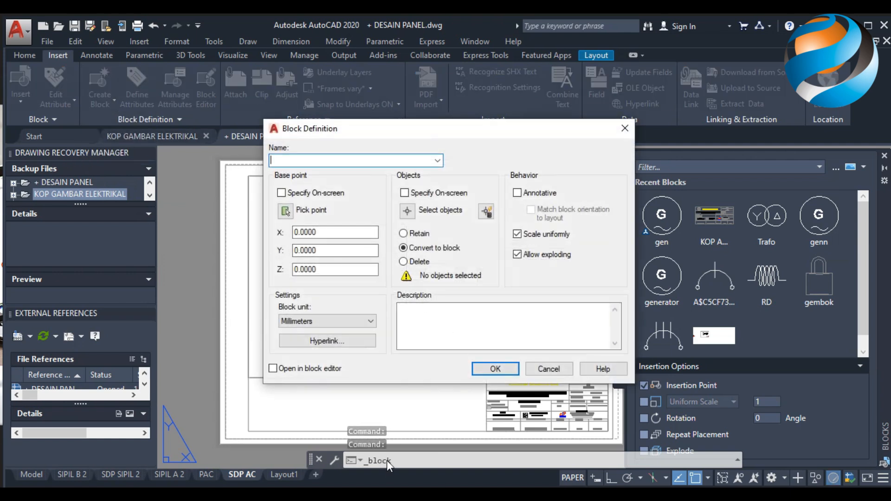
{"action": "left_click", "coordinate": [286, 211]}
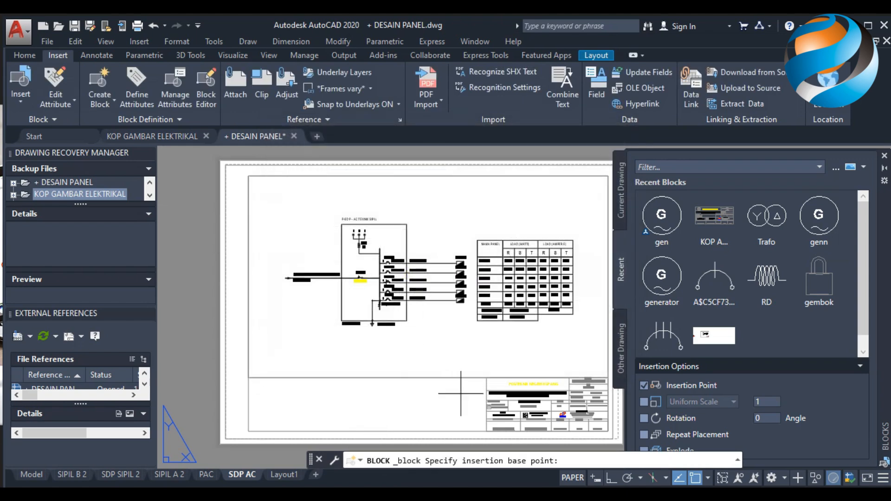
{"action": "left_click", "coordinate": [486, 431]}
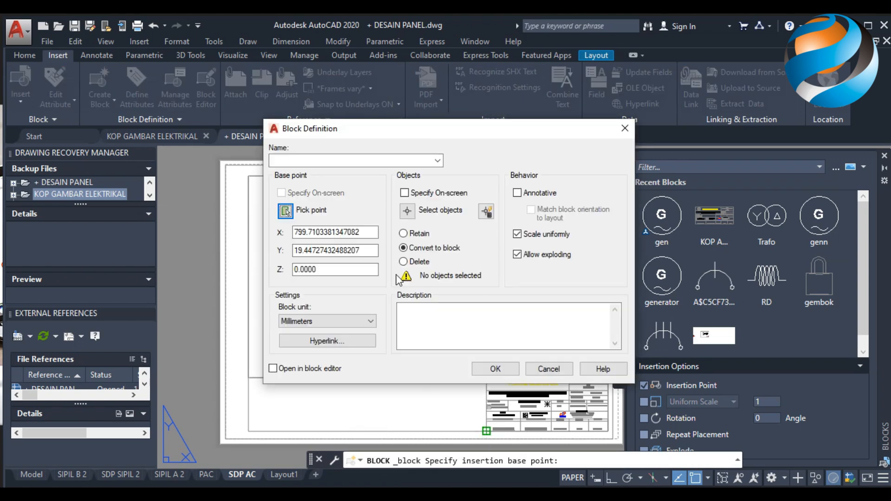
Step: Select the whole title block on the sheet as the object of the new block
{"action": "left_click", "coordinate": [410, 215]}
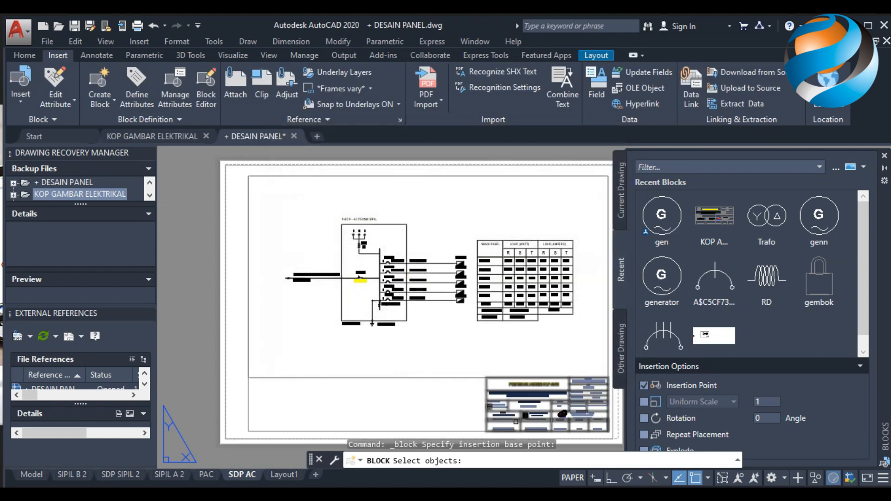
{"action": "left_click", "coordinate": [481, 371]}
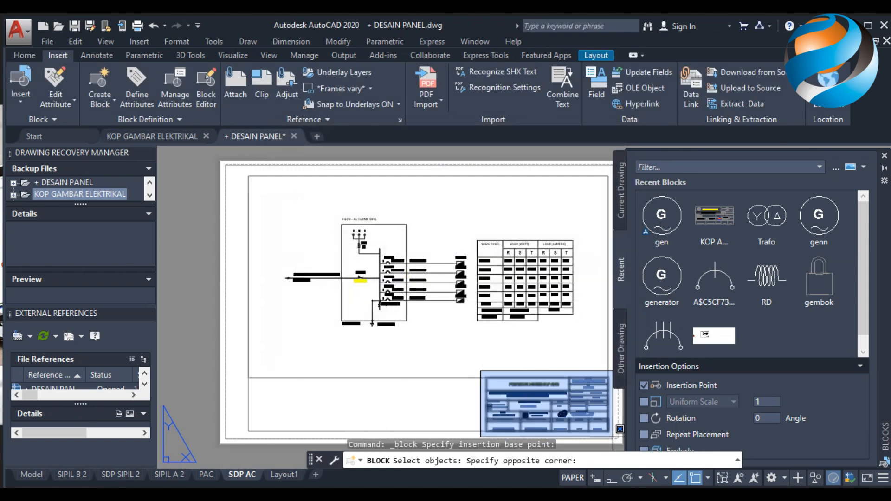
{"action": "left_click", "coordinate": [617, 429]}
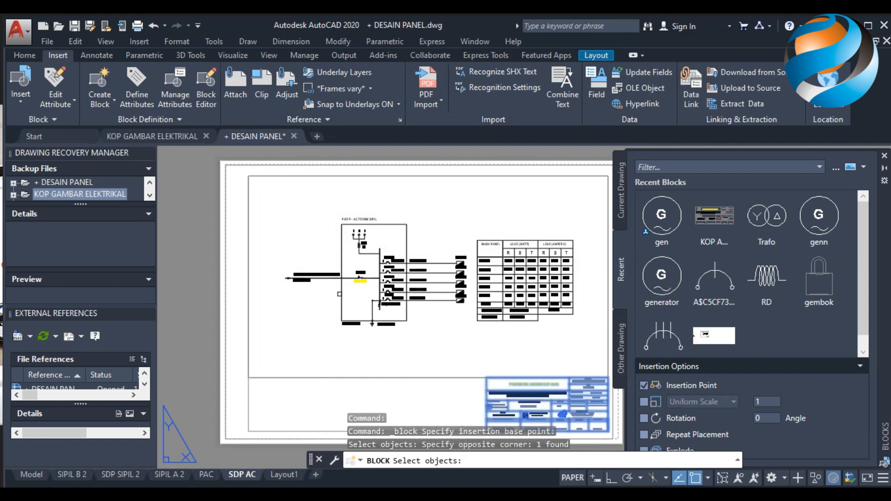
{"action": "key", "text": "Return"}
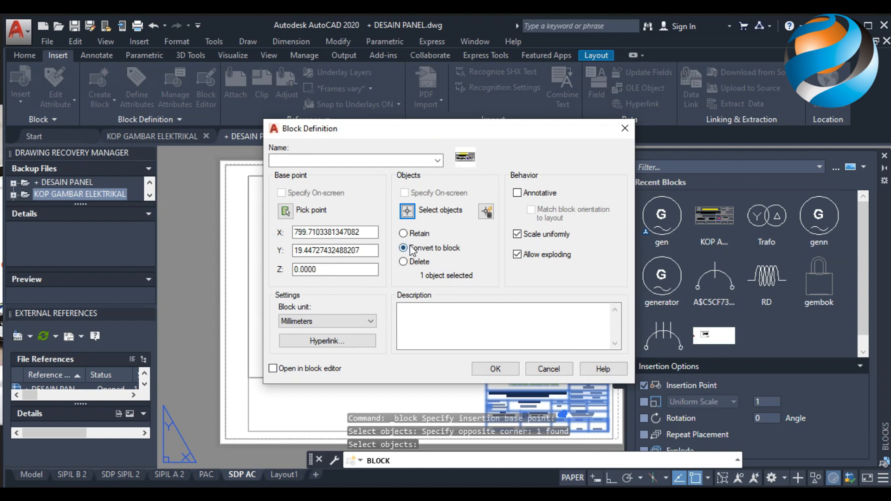
Step: Try to create the title block's block under the name kop by redefining the existing kop block
{"action": "left_click", "coordinate": [314, 160]}
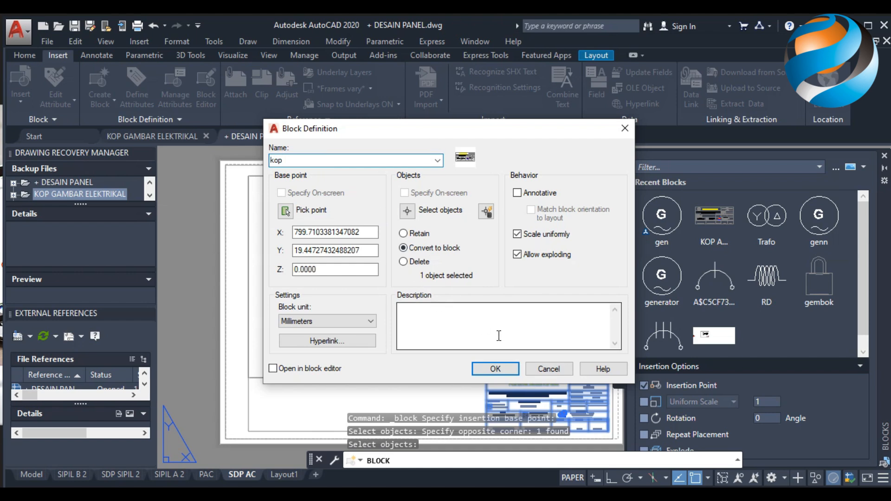
{"action": "left_click", "coordinate": [500, 371]}
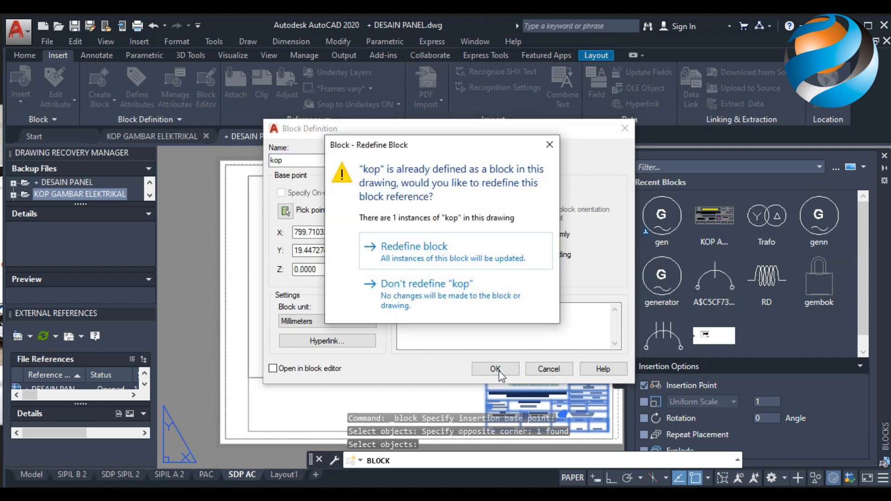
{"action": "left_click", "coordinate": [463, 260]}
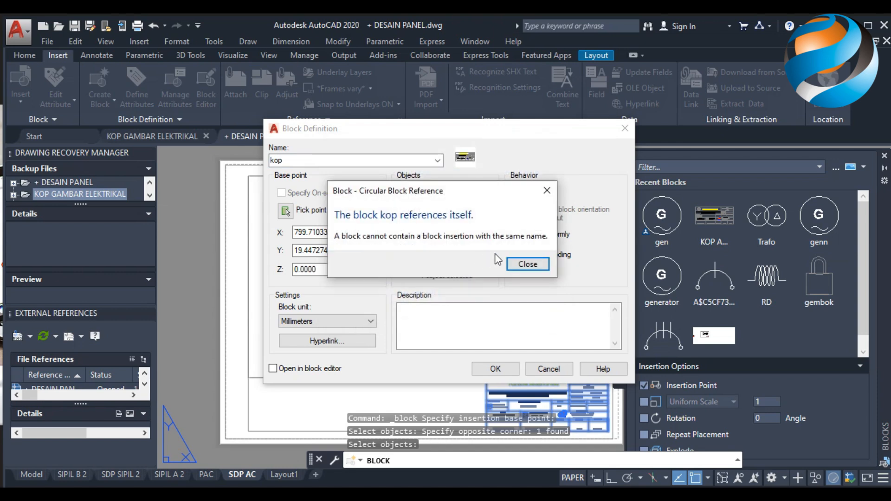
{"action": "left_click", "coordinate": [540, 268]}
Step: Rename the block definition to kop 2 and create the title block from it
{"action": "left_click", "coordinate": [293, 161]}
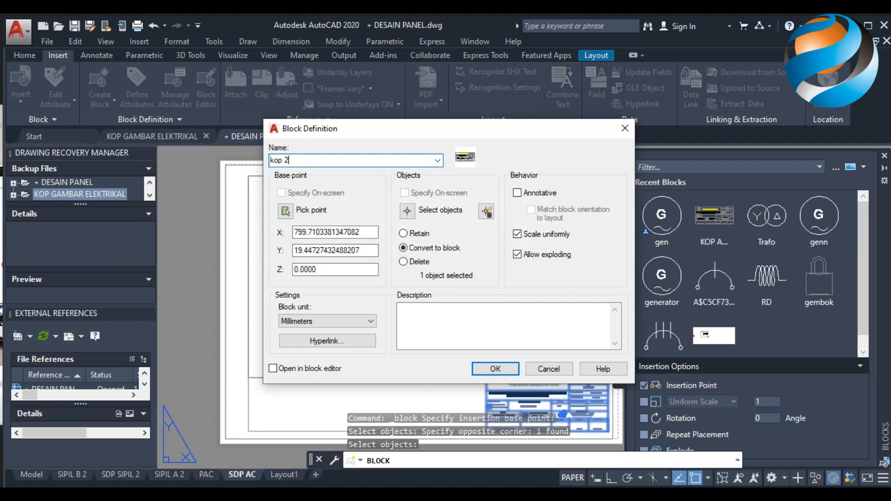
{"action": "type", "text": "2"}
{"action": "key", "text": "Return"}
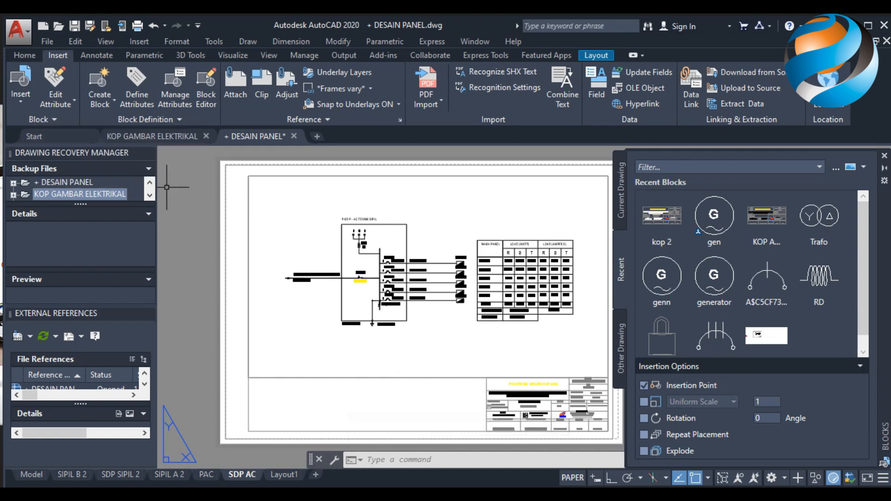
{"action": "left_click", "coordinate": [444, 462]}
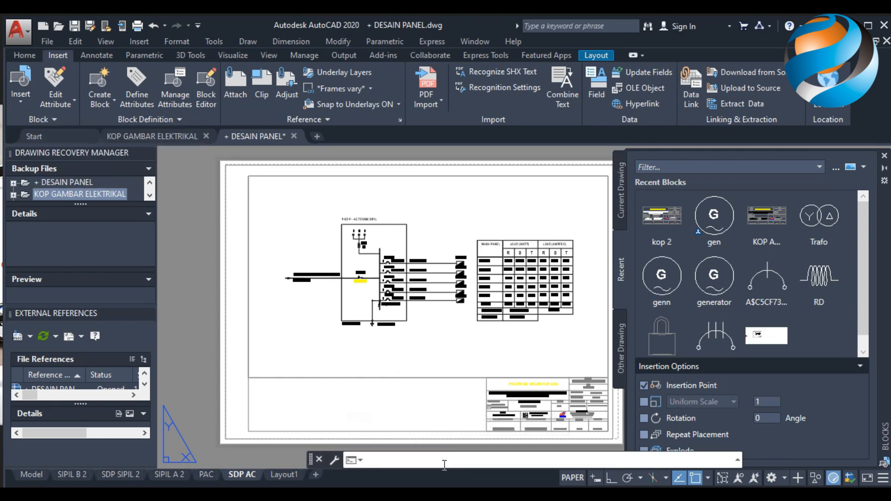
{"action": "type", "text": "i"}
{"action": "key", "text": "Return"}
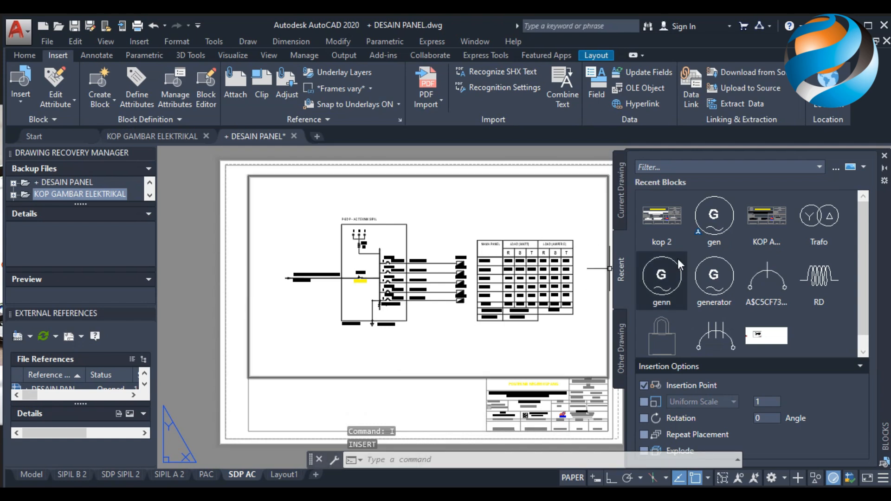
{"action": "left_click", "coordinate": [665, 225]}
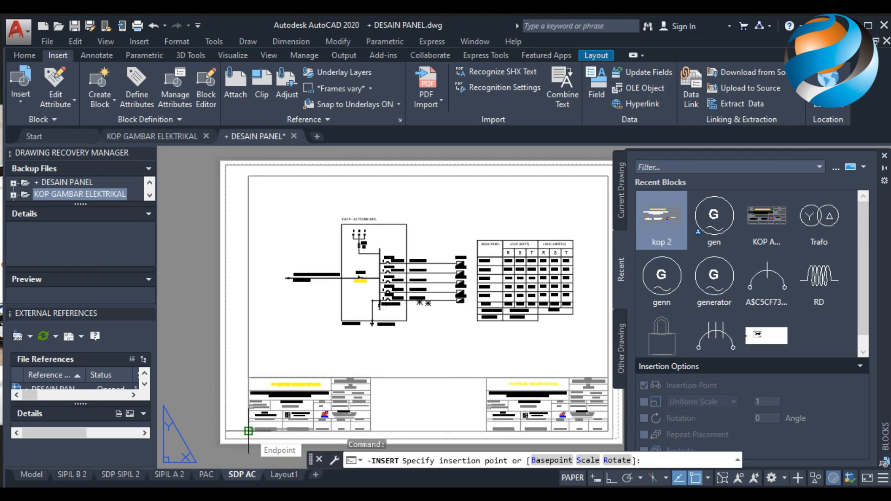
{"action": "key", "text": "Escape"}
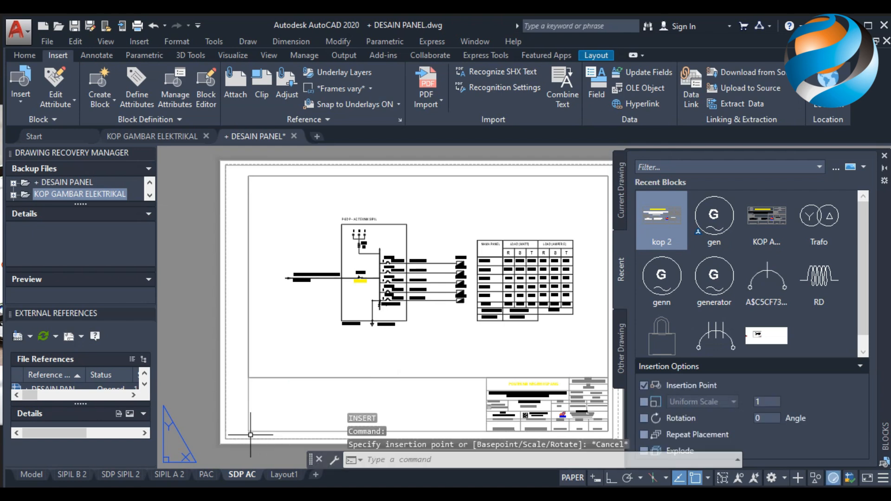
Step: Insert the kop 2 title block on Layout1 at the midpoint of the frame's bottom edge
{"action": "left_click", "coordinate": [283, 474]}
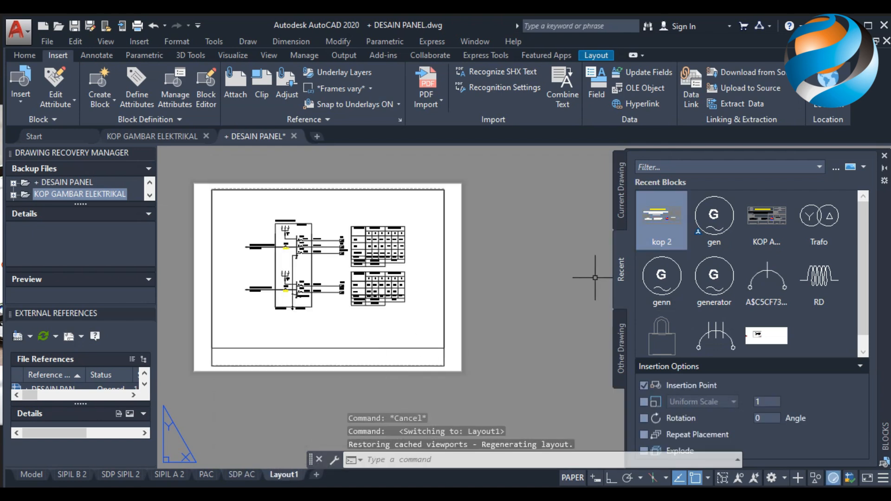
{"action": "left_click", "coordinate": [661, 219]}
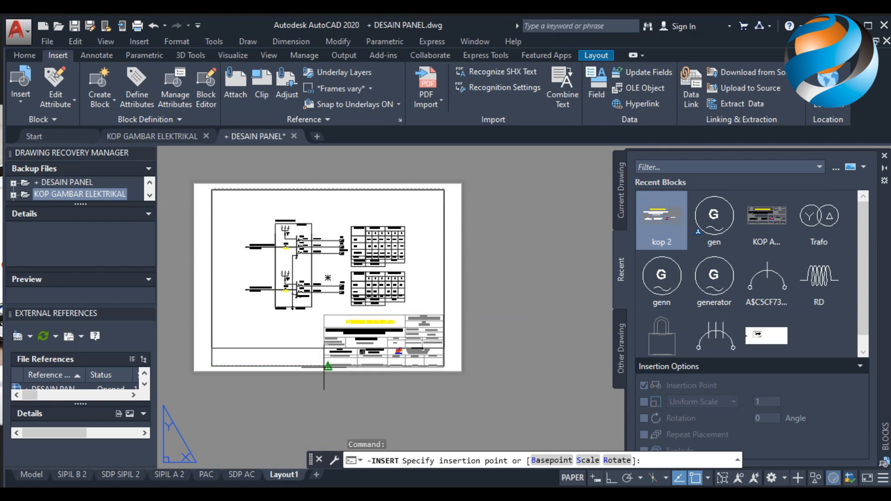
{"action": "left_click", "coordinate": [324, 367]}
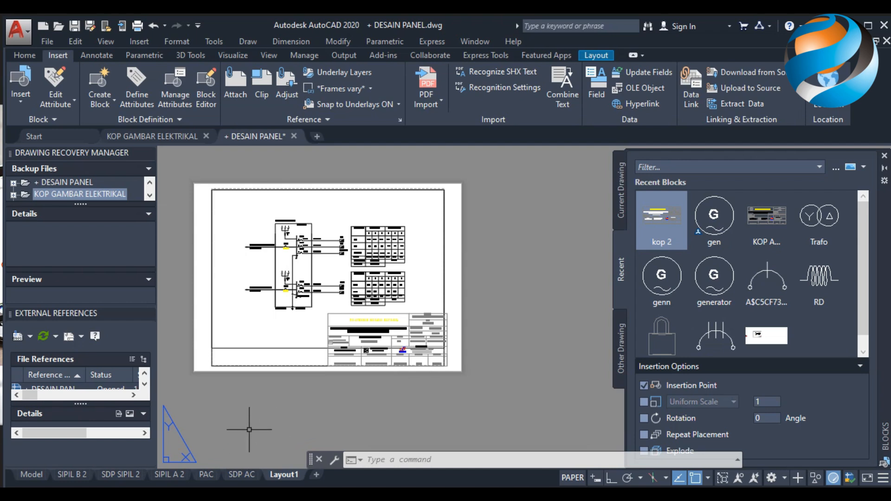
Step: Review the generator and transformer symbols of the single-line diagram in model space, and return to Layout1
{"action": "left_click", "coordinate": [27, 472]}
{"action": "scroll", "coordinate": [331, 262], "scroll_direction": "up", "scroll_amount": 2}
{"action": "middle_click_drag", "start_coordinate": [325, 348], "coordinate": [195, 156]}
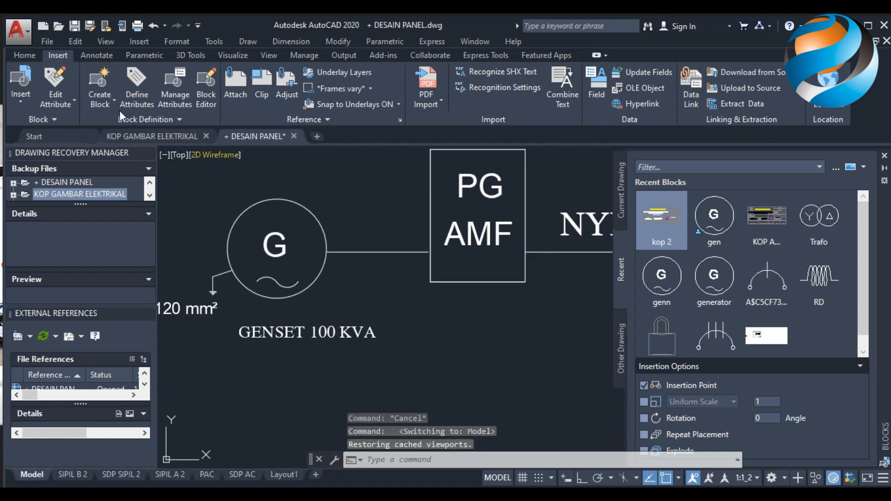
{"action": "left_click", "coordinate": [25, 57]}
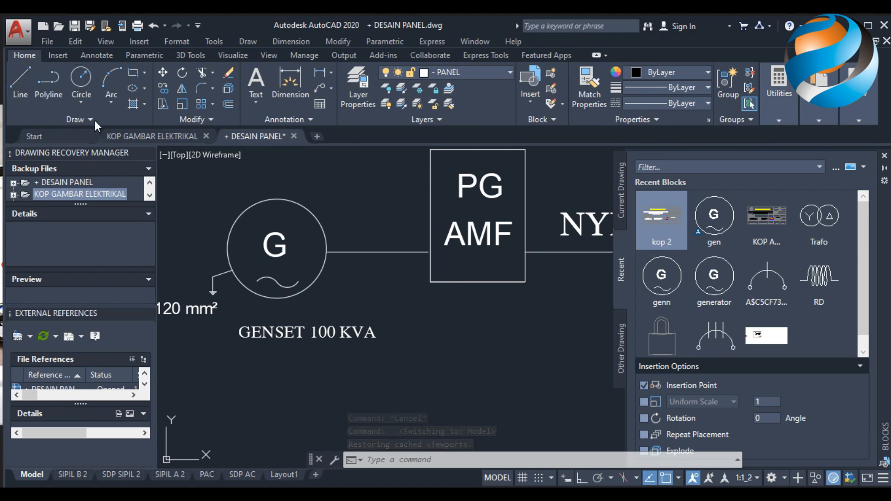
{"action": "scroll", "coordinate": [289, 318], "scroll_direction": "down", "scroll_amount": 8}
{"action": "middle_click_drag", "start_coordinate": [357, 368], "coordinate": [327, 295]}
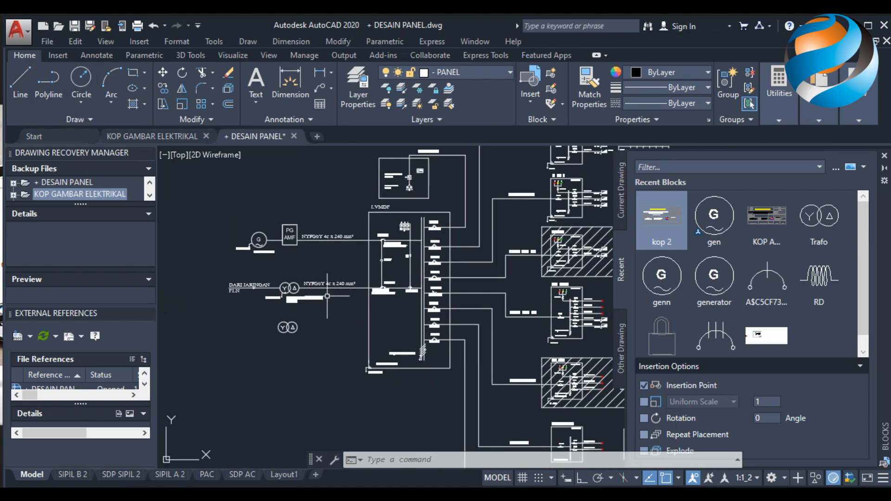
{"action": "left_click", "coordinate": [284, 474]}
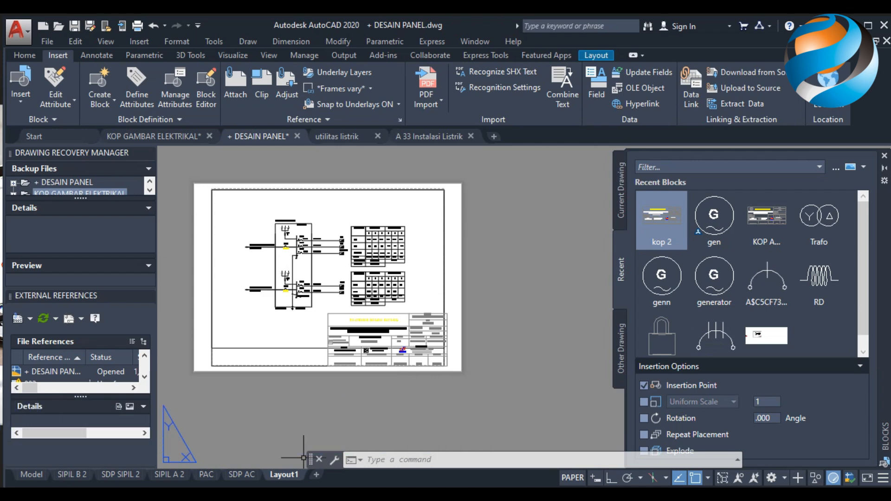
Step: Switch to the KOP GAMBAR ELEKTRIKAL drawing and review its list of layers
{"action": "key", "text": "ctrl+Tab"}
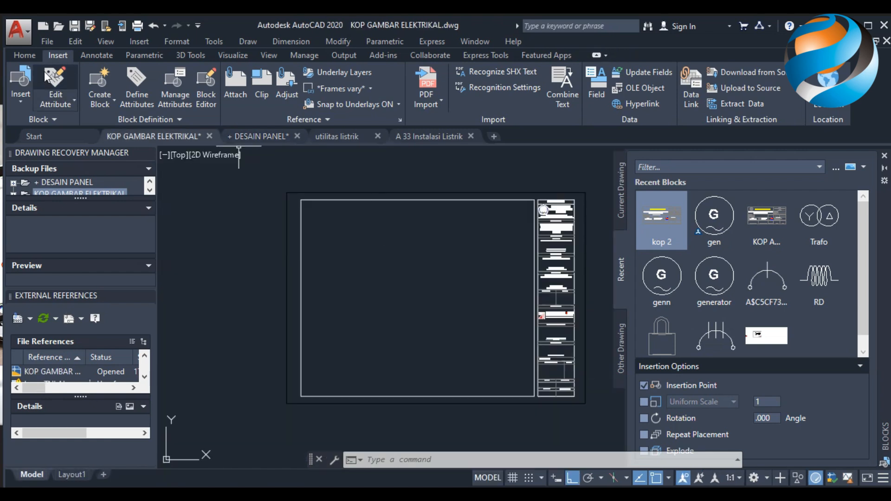
{"action": "left_click", "coordinate": [29, 55]}
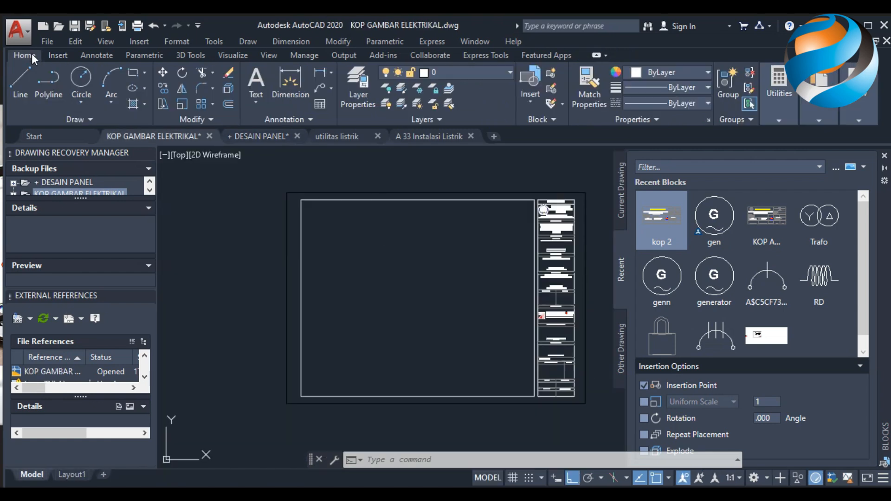
{"action": "left_click", "coordinate": [463, 72]}
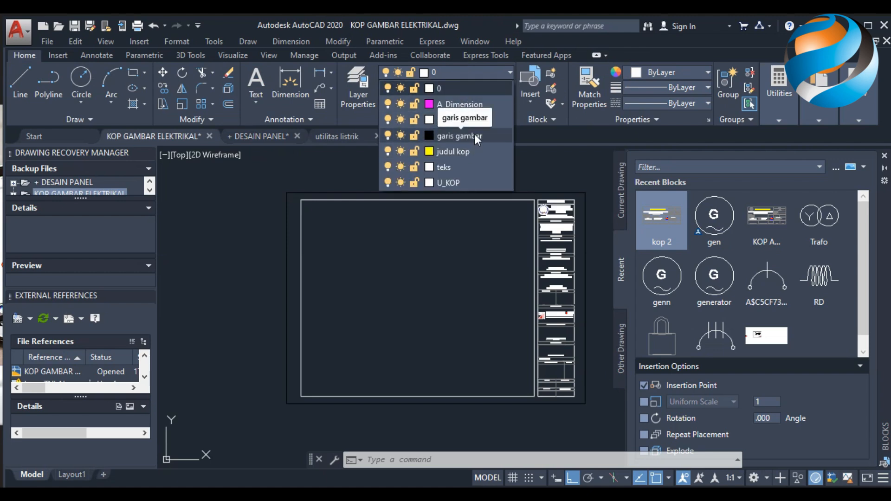
{"action": "left_click", "coordinate": [282, 271]}
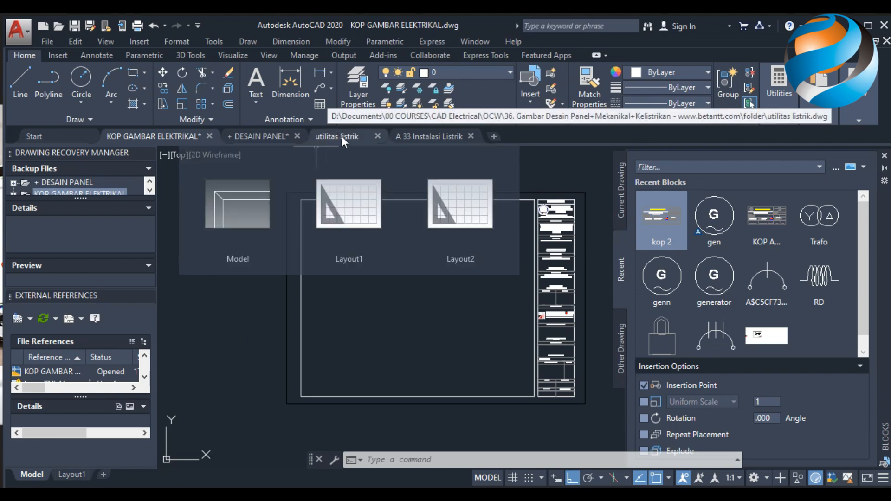
Step: View the utilitas listrik and A 33 Instalasi Listrik drawings, and show the whole utilitas listrik sheet
{"action": "left_click", "coordinate": [342, 135]}
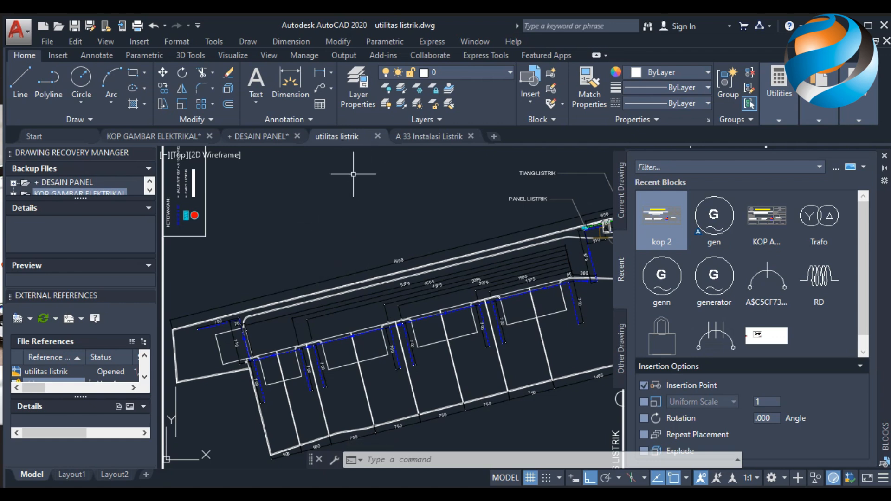
{"action": "left_click", "coordinate": [451, 137]}
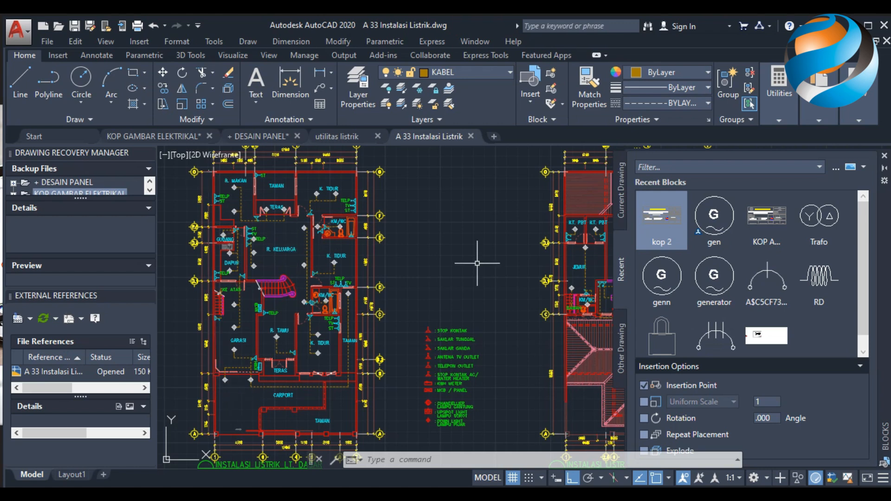
{"action": "left_click", "coordinate": [334, 138]}
{"action": "scroll", "coordinate": [473, 333], "scroll_direction": "down", "scroll_amount": 4}
{"action": "scroll", "coordinate": [474, 333], "scroll_direction": "up", "scroll_amount": 2}
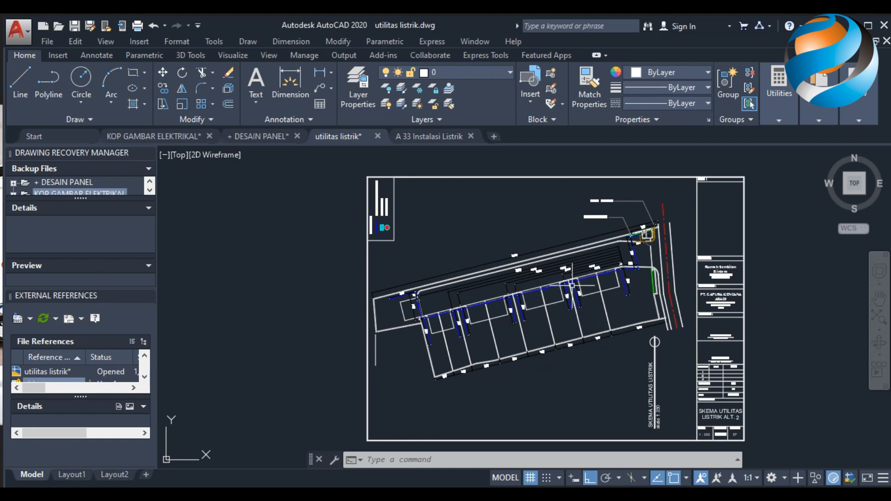
Step: Switch to the A 33 Instalasi Listrik drawing and review its list of layers
{"action": "left_click", "coordinate": [421, 136]}
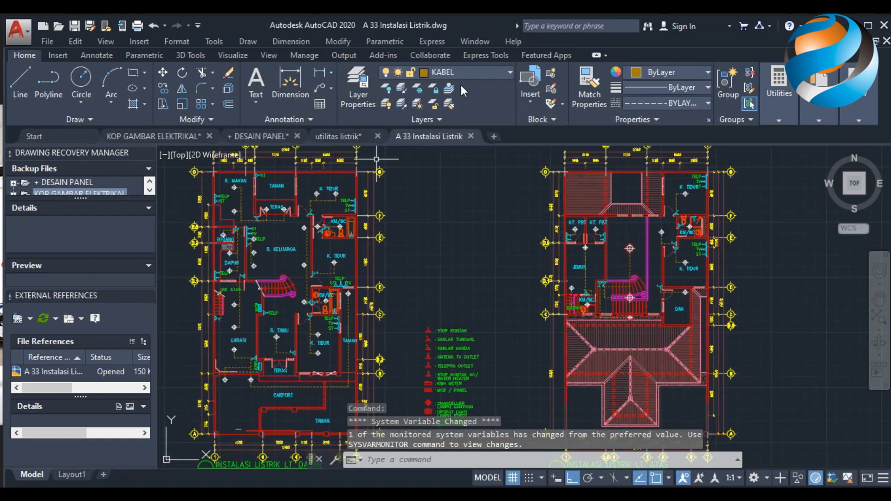
{"action": "left_click", "coordinate": [467, 72]}
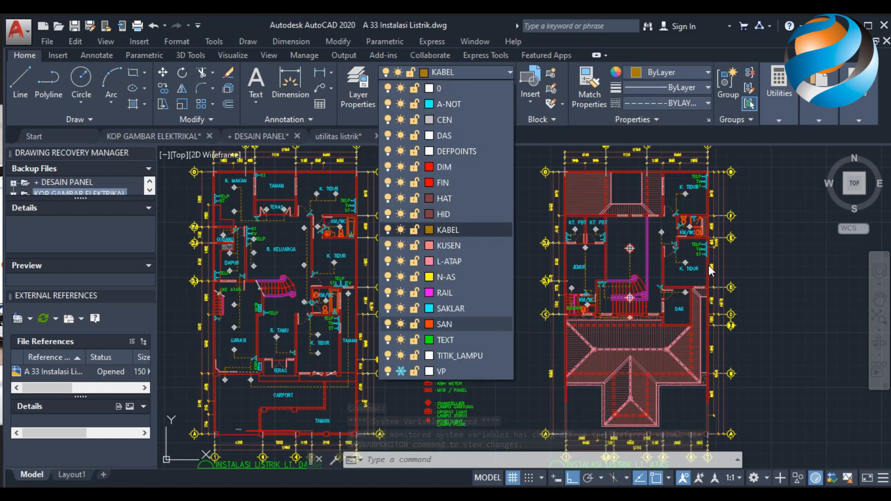
{"action": "left_click", "coordinate": [765, 254]}
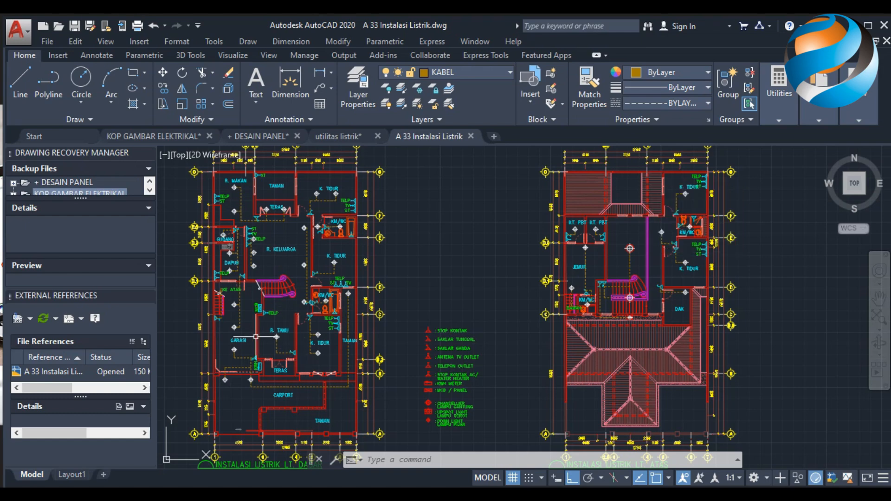
Step: Examine the ground-floor electrical installation plan, its lamp and outlet wiring, and the electrical symbol legend beside it
{"action": "scroll", "coordinate": [241, 228], "scroll_direction": "up", "scroll_amount": 5}
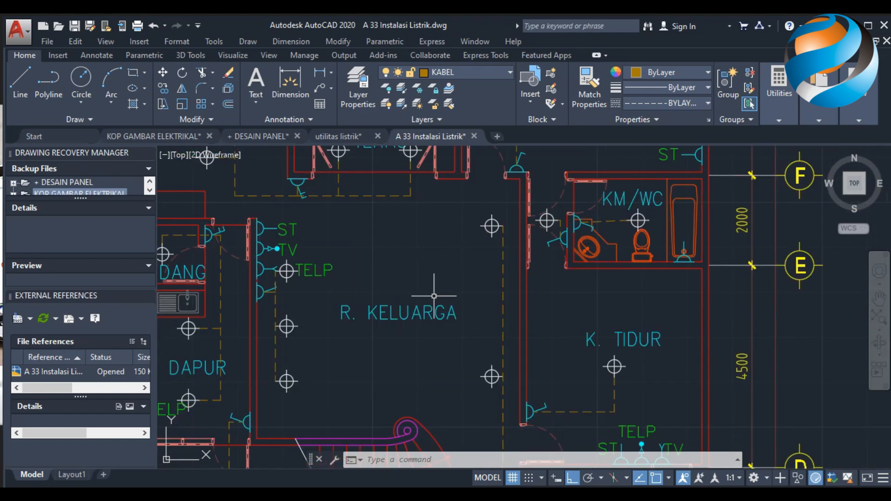
{"action": "scroll", "coordinate": [469, 297], "scroll_direction": "down", "scroll_amount": 5}
{"action": "middle_click_drag", "start_coordinate": [517, 322], "coordinate": [533, 299]}
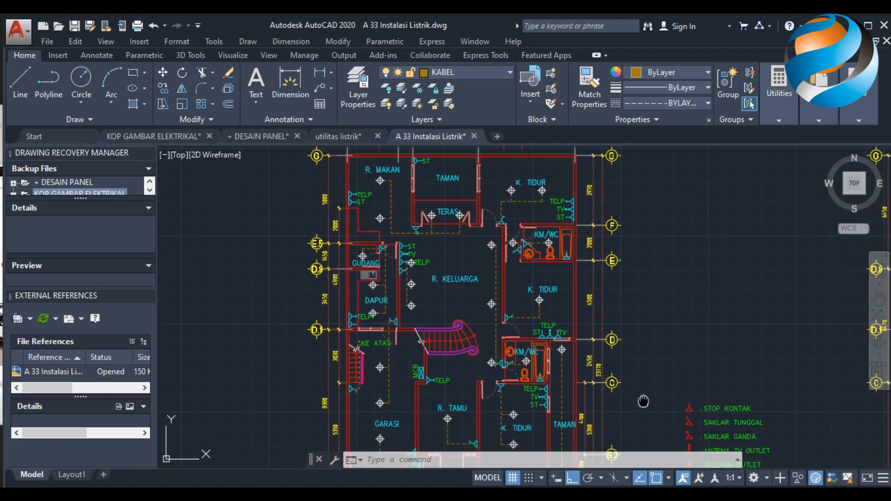
{"action": "middle_click_drag", "start_coordinate": [643, 404], "coordinate": [533, 302]}
{"action": "scroll", "coordinate": [585, 323], "scroll_direction": "up", "scroll_amount": 2}
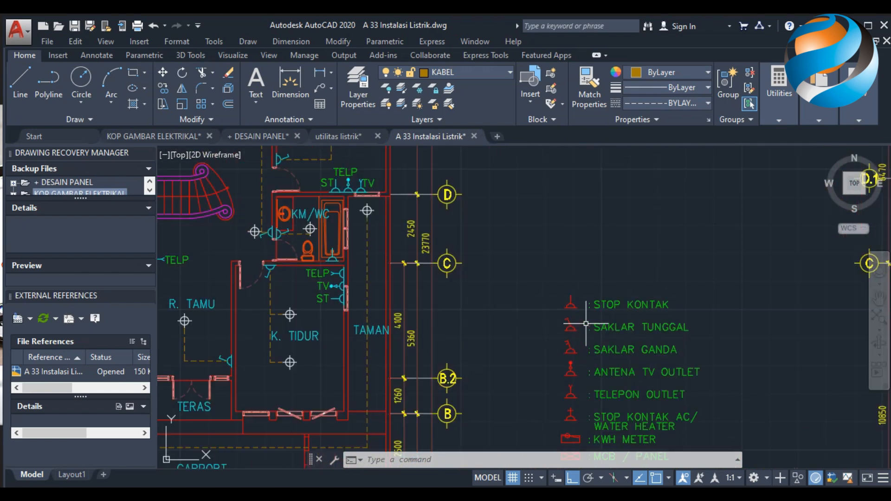
{"action": "middle_click_drag", "start_coordinate": [566, 396], "coordinate": [565, 304]}
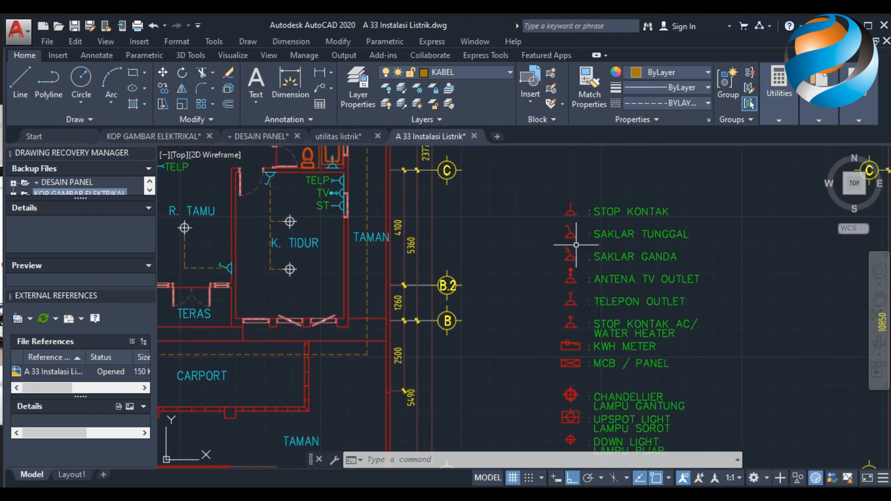
{"action": "middle_click_drag", "start_coordinate": [389, 315], "coordinate": [517, 334]}
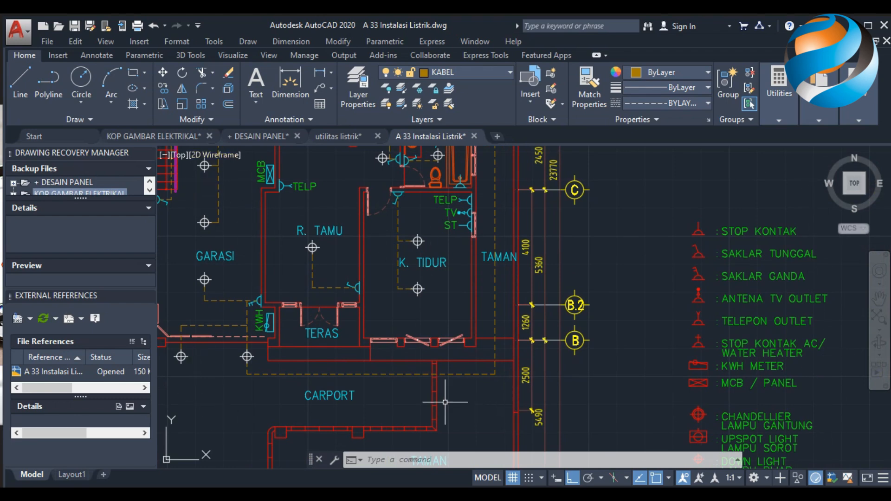
{"action": "scroll", "coordinate": [511, 362], "scroll_direction": "down", "scroll_amount": 4}
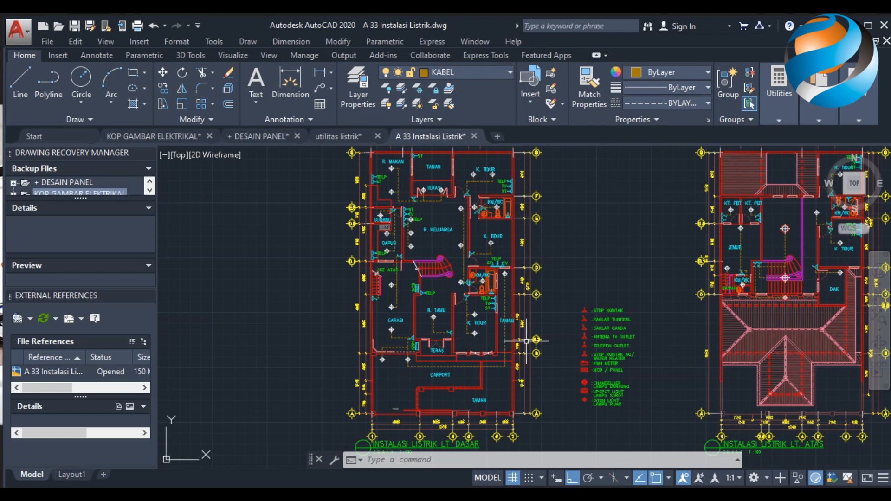
{"action": "scroll", "coordinate": [584, 339], "scroll_direction": "up", "scroll_amount": 3}
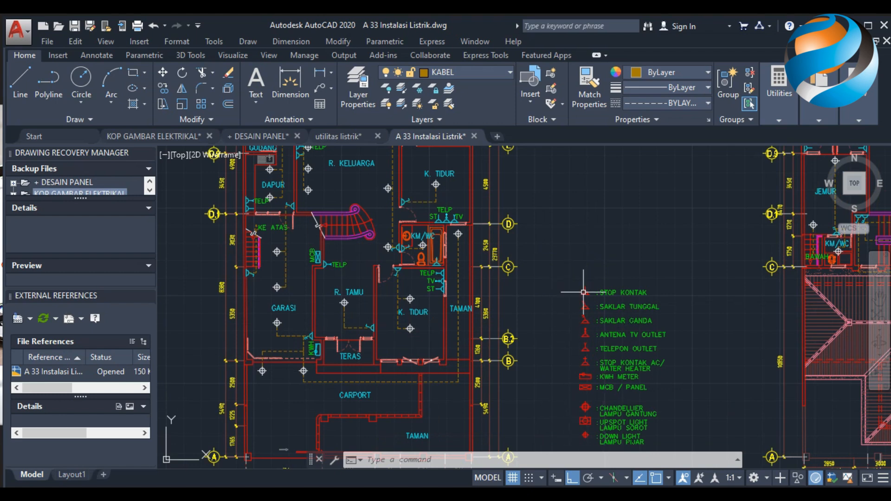
Step: Return to the utilitas listrik drawing and inspect the dimensioned cable runs along the plots
{"action": "left_click", "coordinate": [343, 135]}
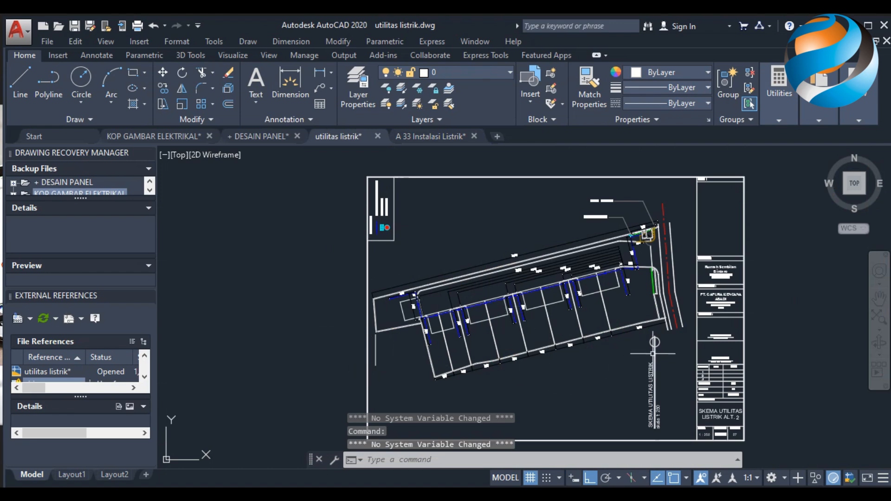
{"action": "scroll", "coordinate": [543, 279], "scroll_direction": "up", "scroll_amount": 5}
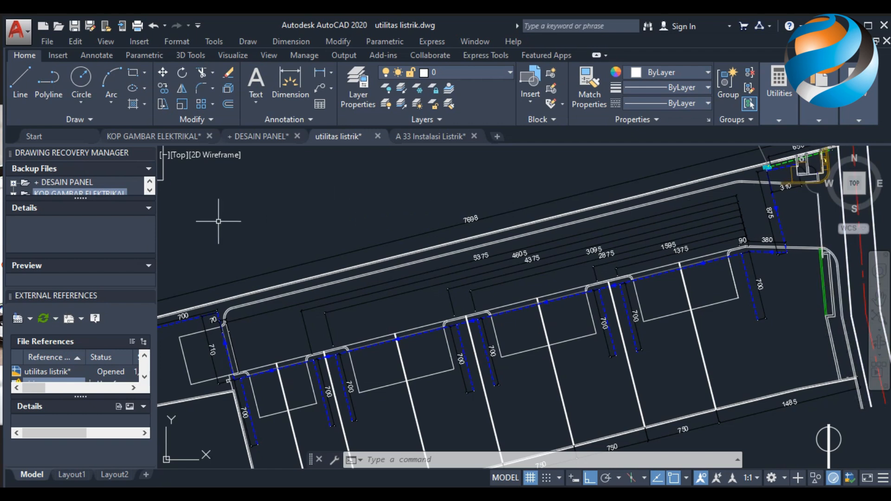
{"action": "type", "text": "2"}
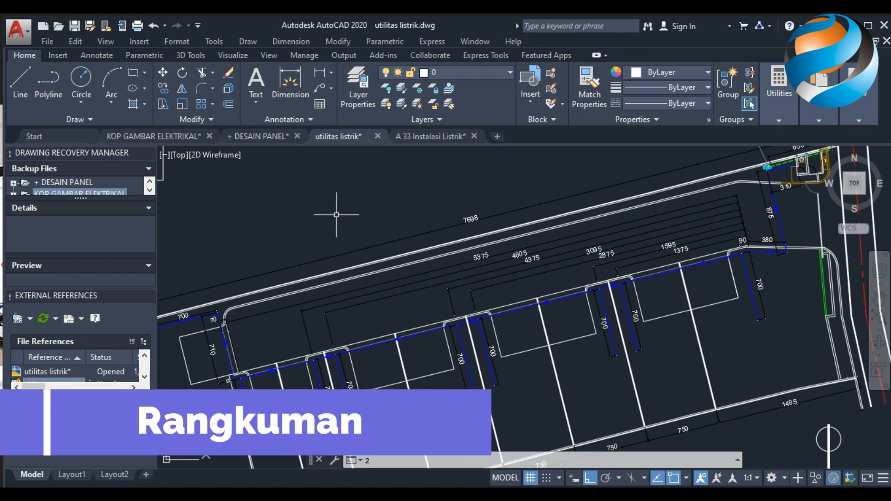
Step: Switch to model space of the DESAIN PANEL drawing and review its list of layers
{"action": "left_click", "coordinate": [260, 135]}
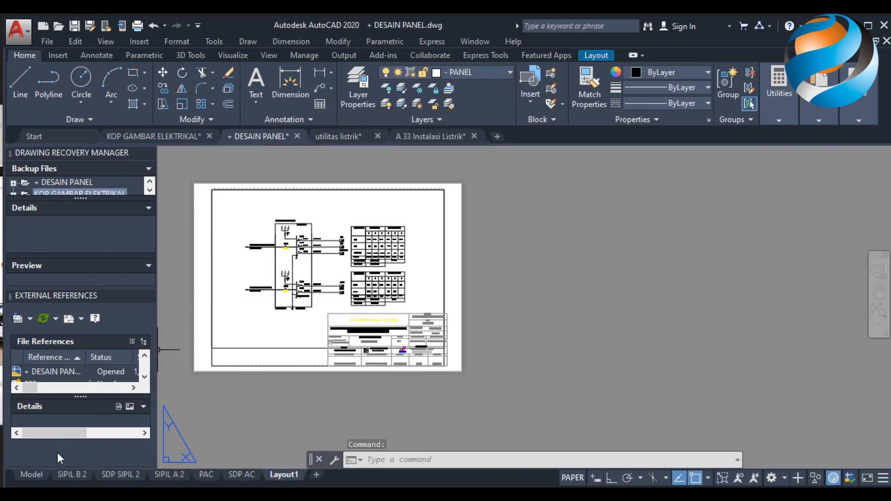
{"action": "left_click", "coordinate": [33, 473]}
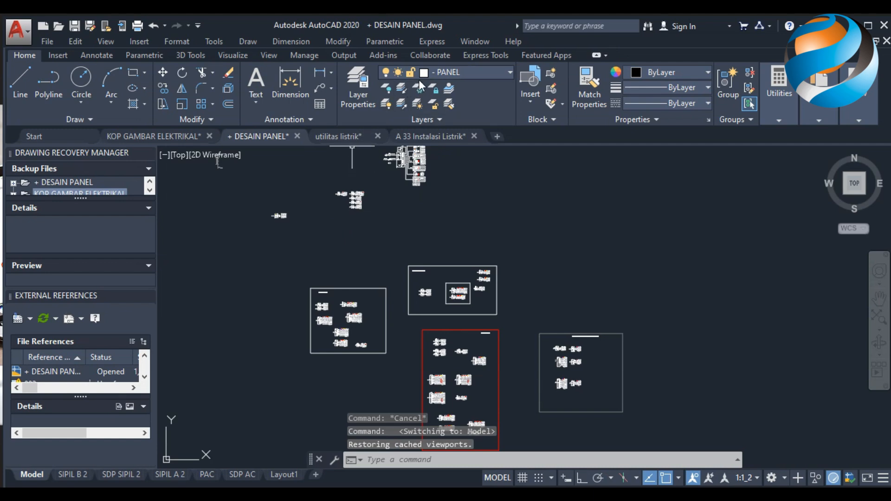
{"action": "left_click", "coordinate": [457, 72]}
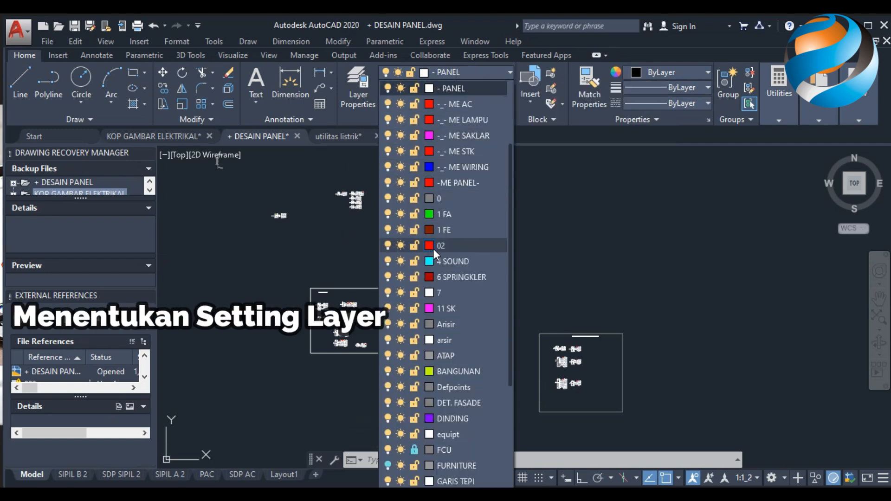
{"action": "scroll", "coordinate": [433, 249], "scroll_direction": "up", "scroll_amount": 3}
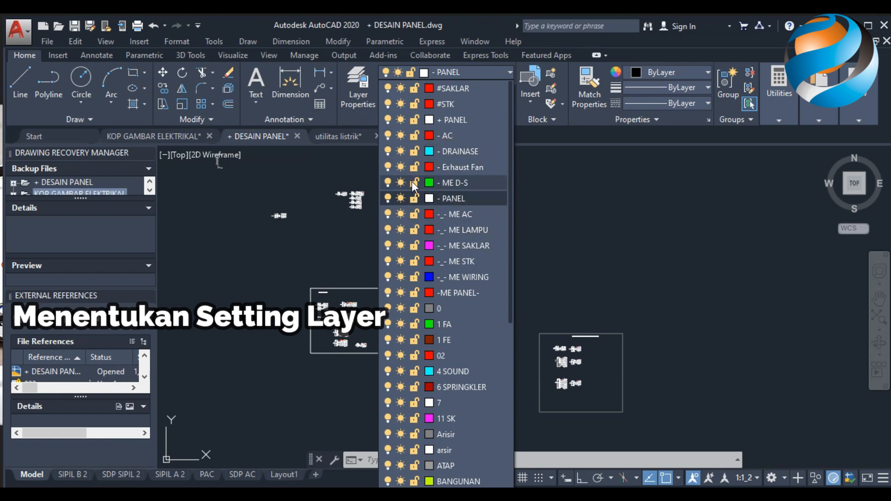
{"action": "left_click", "coordinate": [536, 244]}
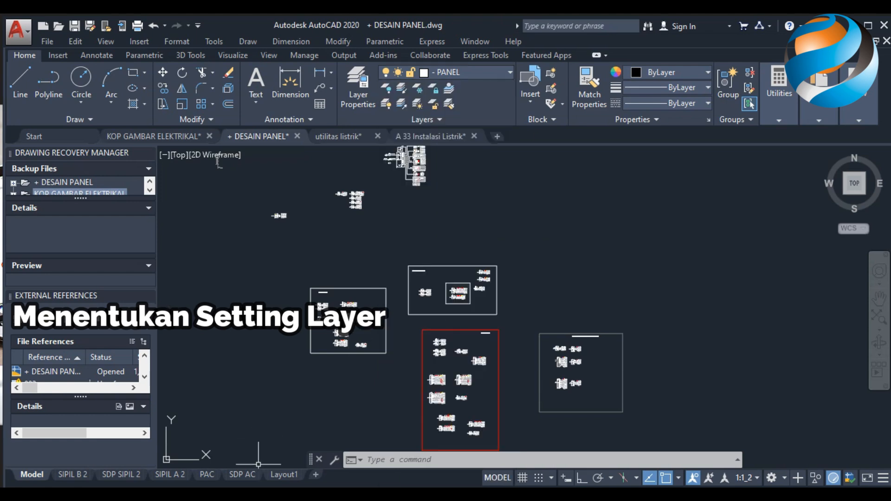
Step: Check the paper size and orientation in Layout1's page setup, and return to model space
{"action": "left_click", "coordinate": [282, 474]}
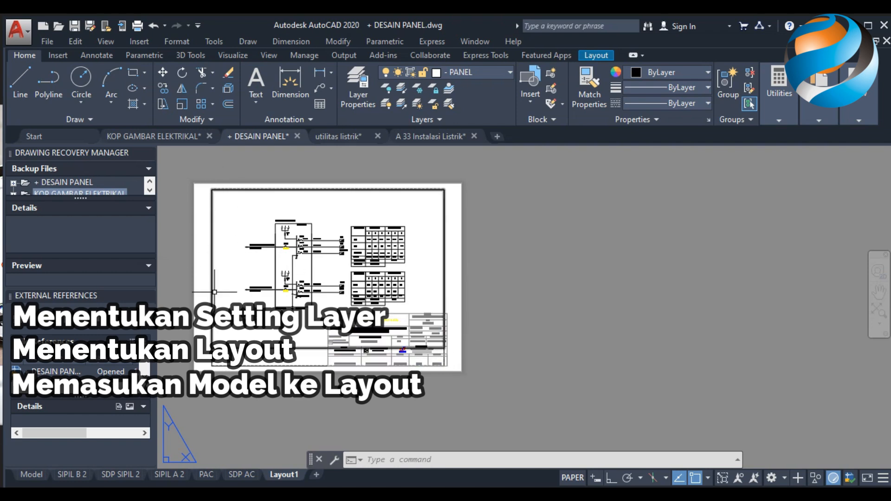
{"action": "right_click", "coordinate": [288, 474]}
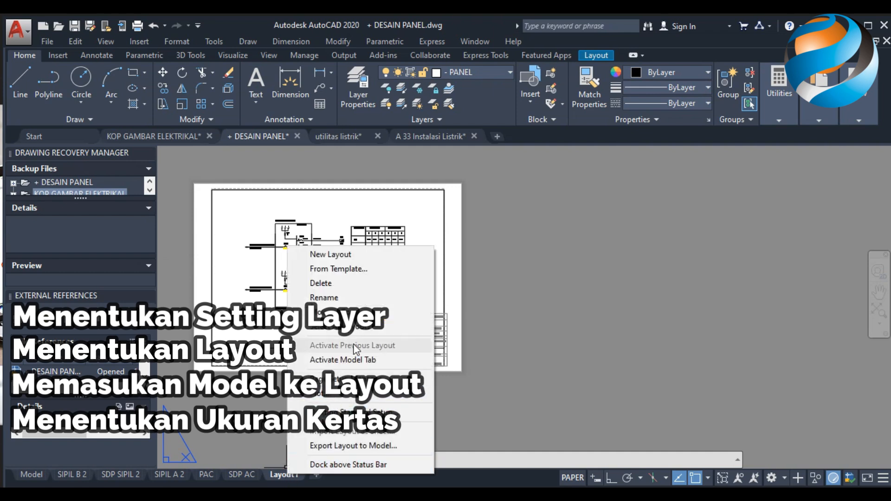
{"action": "left_click", "coordinate": [360, 327]}
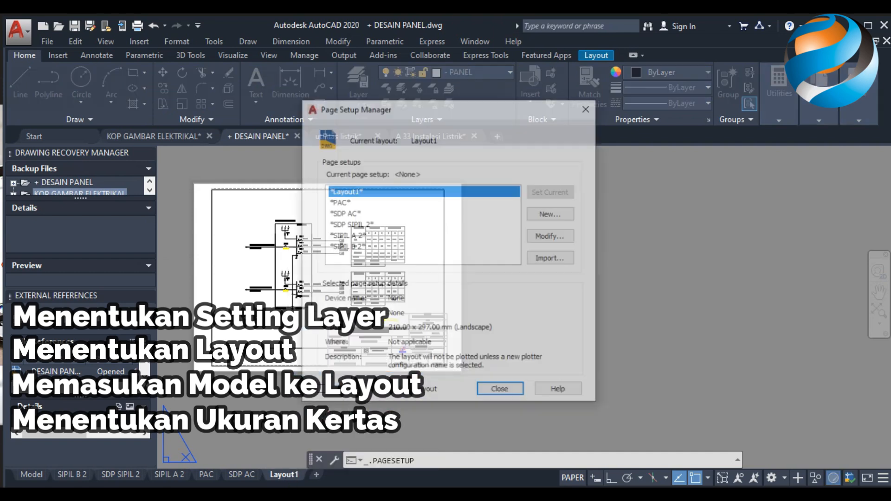
{"action": "left_click", "coordinate": [560, 239]}
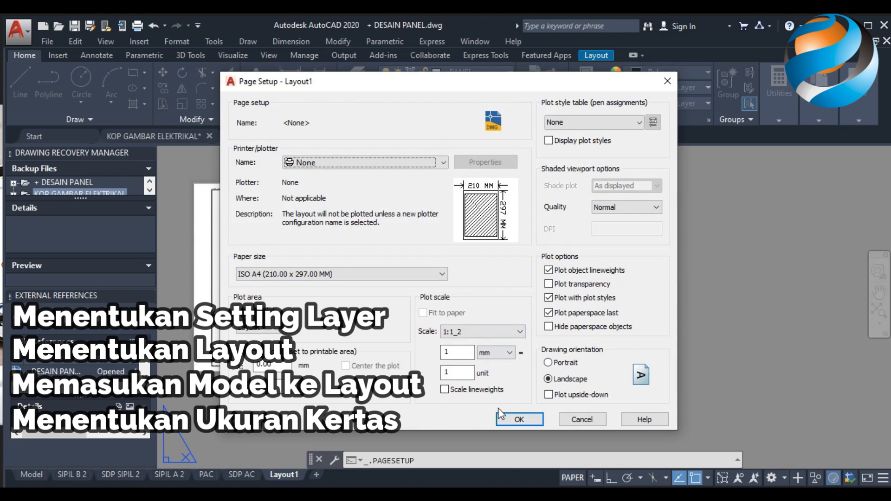
{"action": "left_click", "coordinate": [511, 419]}
{"action": "left_click", "coordinate": [501, 394]}
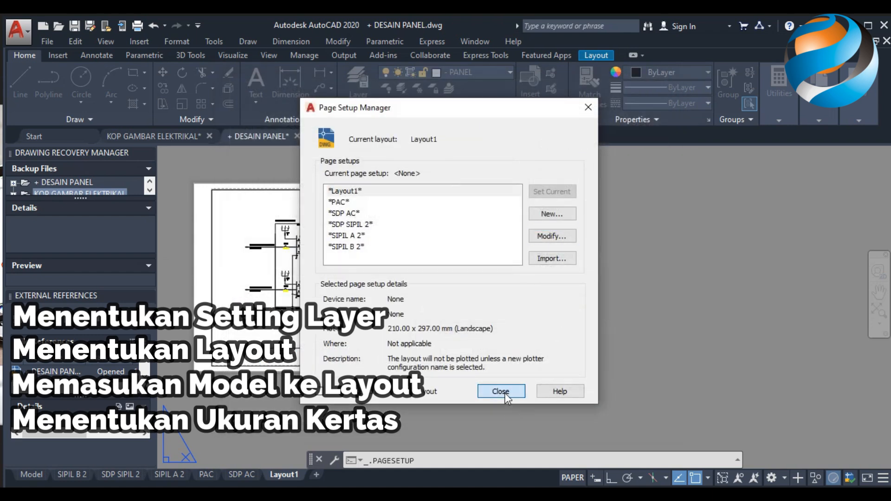
{"action": "left_click", "coordinate": [34, 473]}
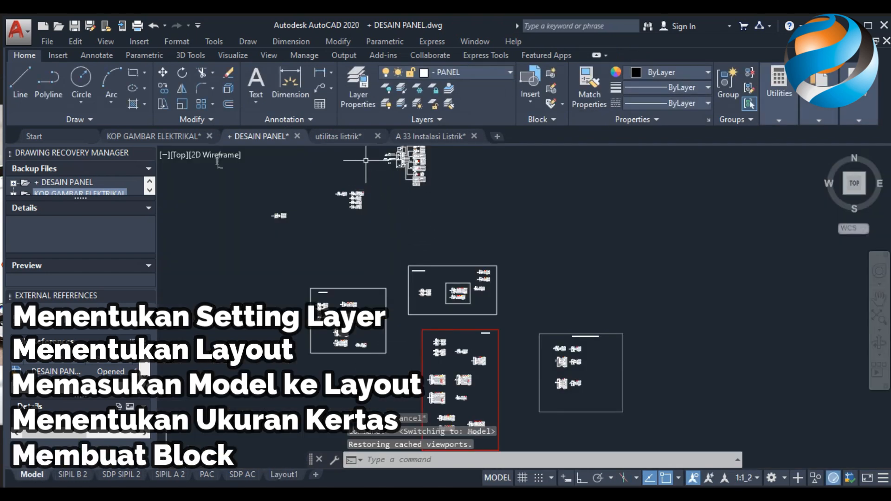
Step: Browse the gallery of blocks available for insertion in the DESAIN PANEL drawing
{"action": "scroll", "coordinate": [366, 161], "scroll_direction": "up", "scroll_amount": 6}
{"action": "scroll", "coordinate": [398, 186], "scroll_direction": "up", "scroll_amount": 6}
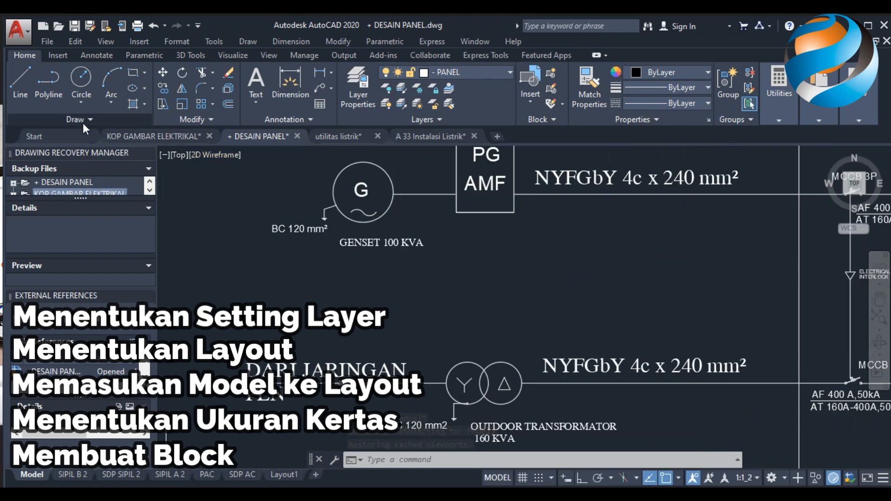
{"action": "left_click", "coordinate": [64, 55]}
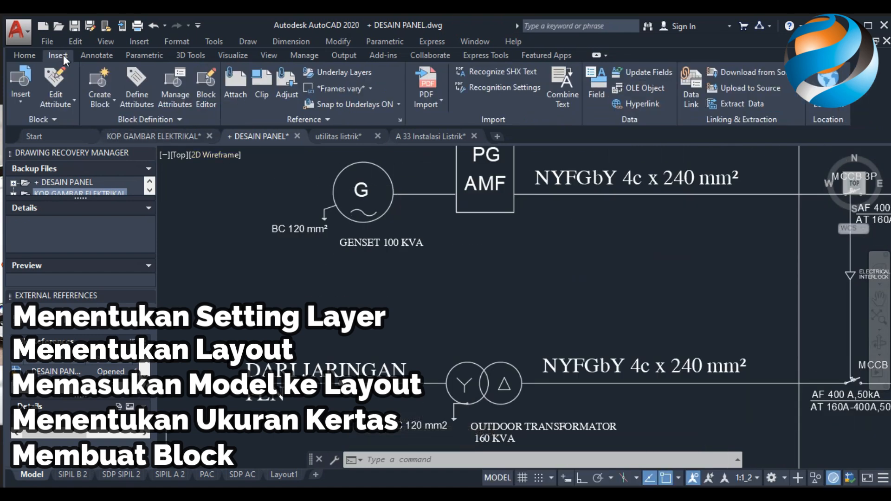
{"action": "left_click", "coordinate": [20, 103]}
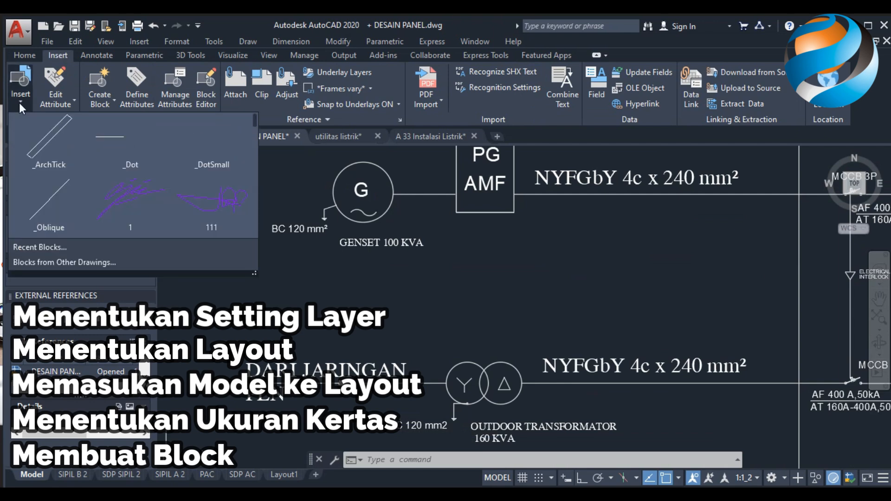
{"action": "scroll", "coordinate": [164, 194], "scroll_direction": "down", "scroll_amount": 2}
{"action": "scroll", "coordinate": [164, 194], "scroll_direction": "down", "scroll_amount": 4}
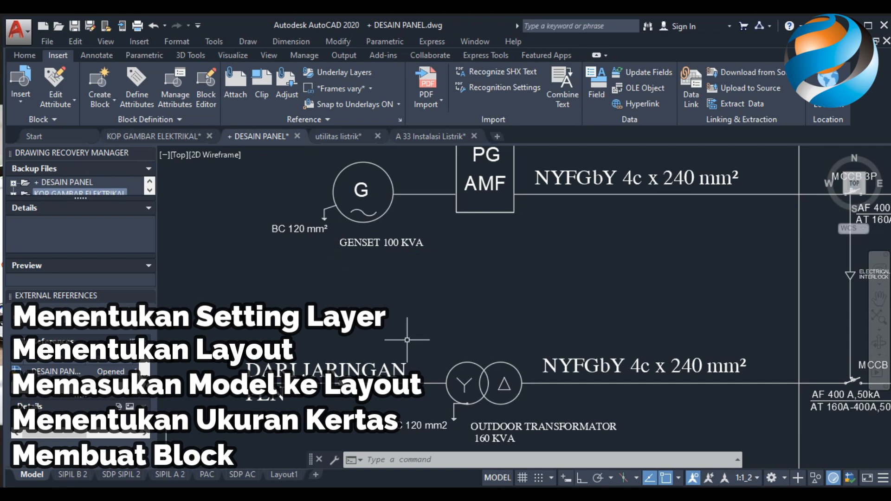
Step: Inspect the MCB 3P branches of the single-line diagram, then view the Layout1 sheet and return to model space
{"action": "scroll", "coordinate": [392, 338], "scroll_direction": "down", "scroll_amount": 2}
{"action": "scroll", "coordinate": [392, 338], "scroll_direction": "down", "scroll_amount": 1}
{"action": "scroll", "coordinate": [517, 409], "scroll_direction": "down", "scroll_amount": 1}
{"action": "mouse_move", "coordinate": [386, 324]}
{"action": "middle_mouse_down"}
{"action": "mouse_move", "coordinate": [361, 305]}
{"action": "mouse_move", "coordinate": [350, 314]}
{"action": "middle_mouse_up"}
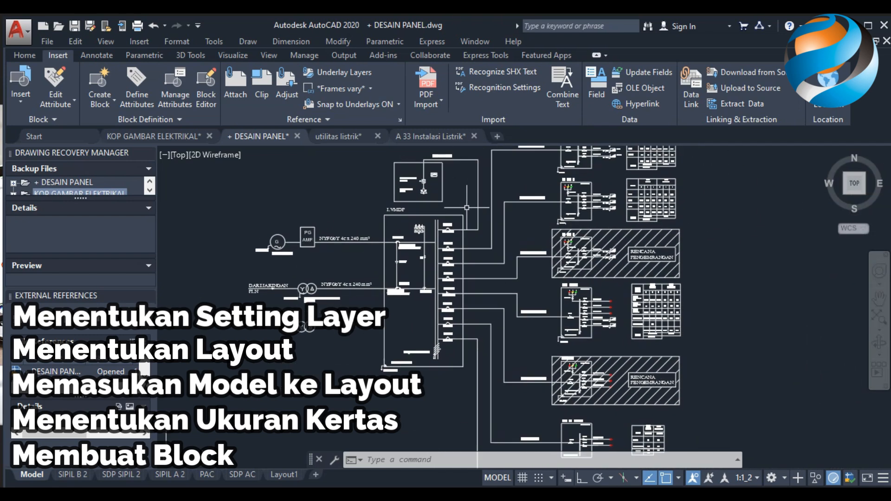
{"action": "scroll", "coordinate": [440, 255], "scroll_direction": "up", "scroll_amount": 4}
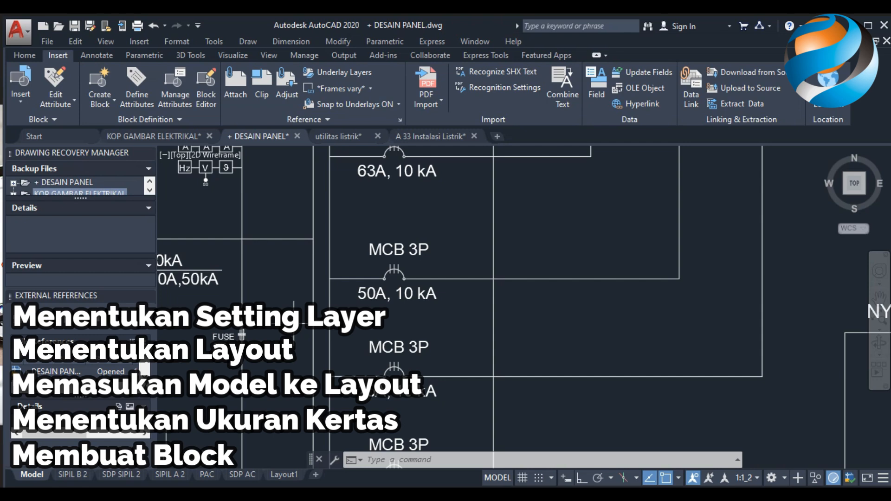
{"action": "left_click", "coordinate": [294, 476]}
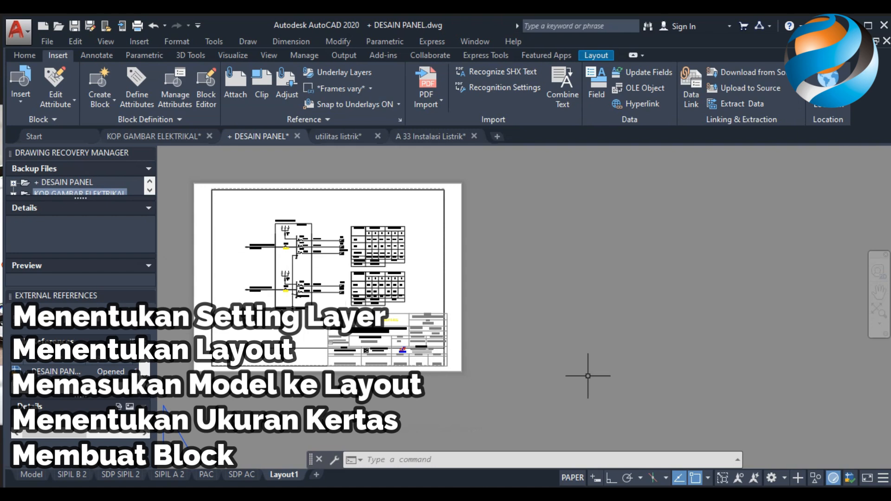
{"action": "left_click", "coordinate": [25, 472]}
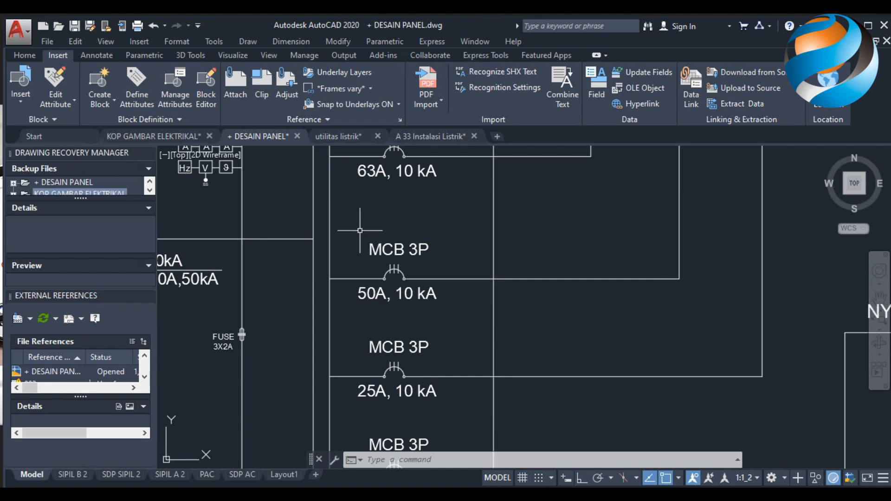
Step: Examine the LVMDP panel in the single-line diagram, including its incoming supply cables and the outgoing feeders to the sub-panels
{"action": "middle_click_drag", "start_coordinate": [284, 198], "coordinate": [285, 198]}
{"action": "scroll", "coordinate": [459, 267], "scroll_direction": "down", "scroll_amount": 6}
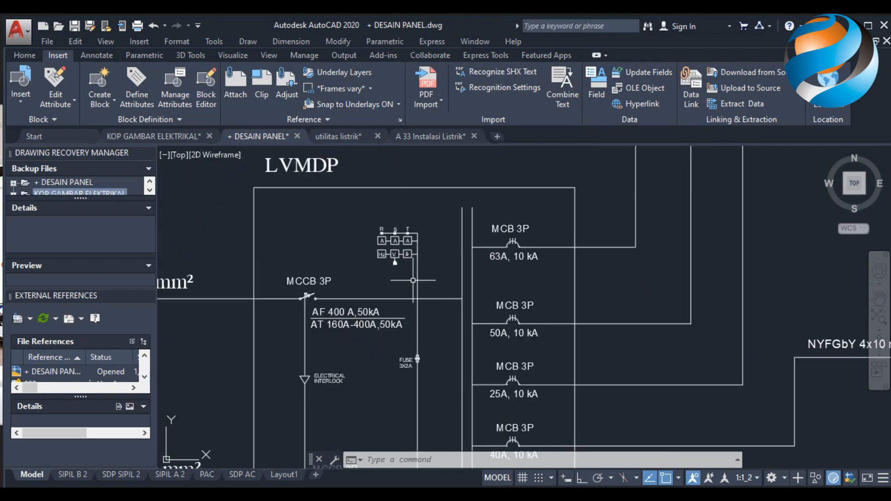
{"action": "scroll", "coordinate": [430, 255], "scroll_direction": "up", "scroll_amount": 2}
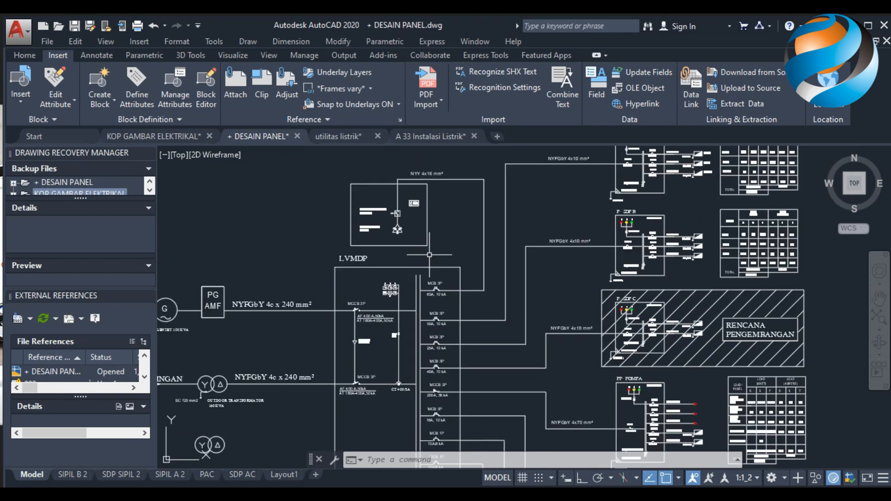
{"action": "scroll", "coordinate": [385, 267], "scroll_direction": "up", "scroll_amount": 2}
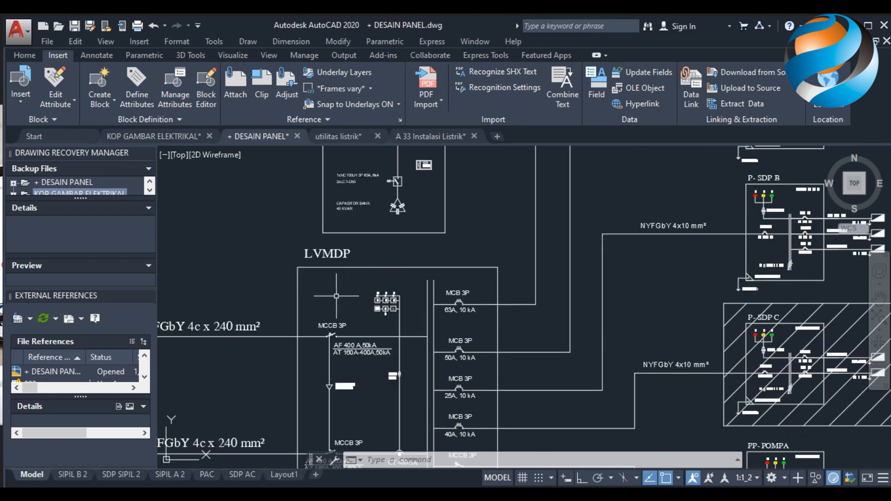
{"action": "middle_click_drag", "start_coordinate": [332, 295], "coordinate": [403, 293]}
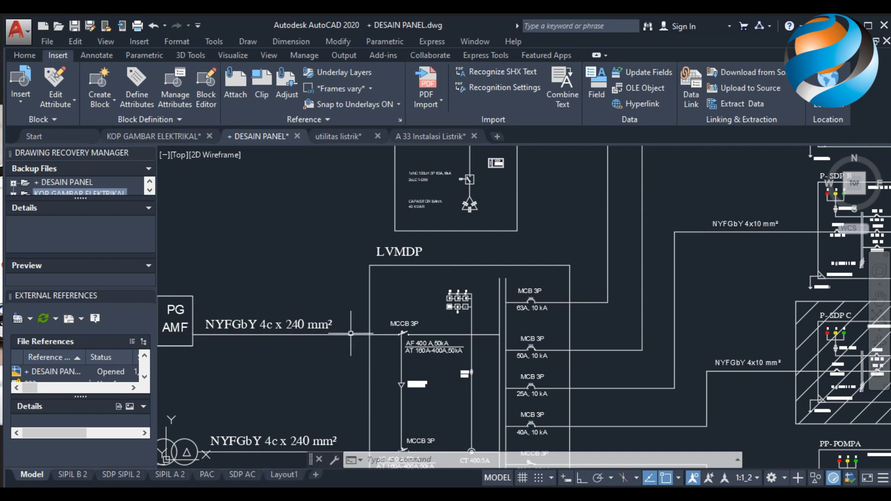
{"action": "scroll", "coordinate": [354, 326], "scroll_direction": "down", "scroll_amount": 3}
{"action": "scroll", "coordinate": [409, 361], "scroll_direction": "up", "scroll_amount": 2}
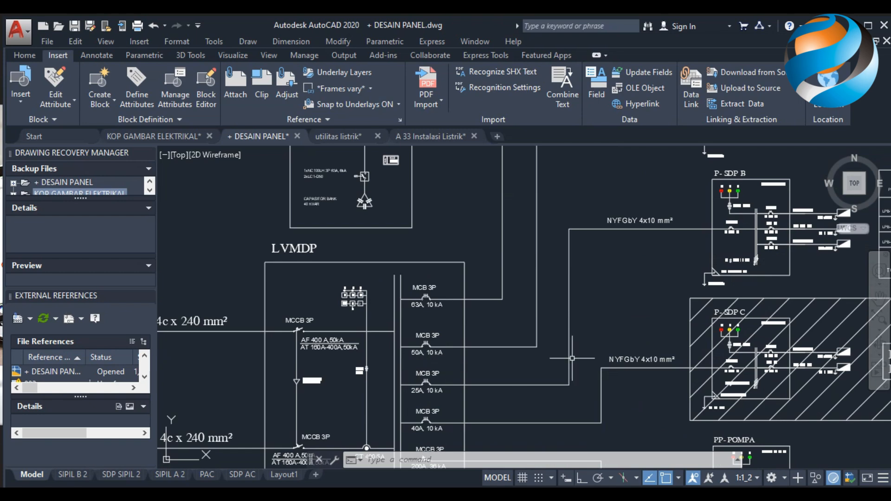